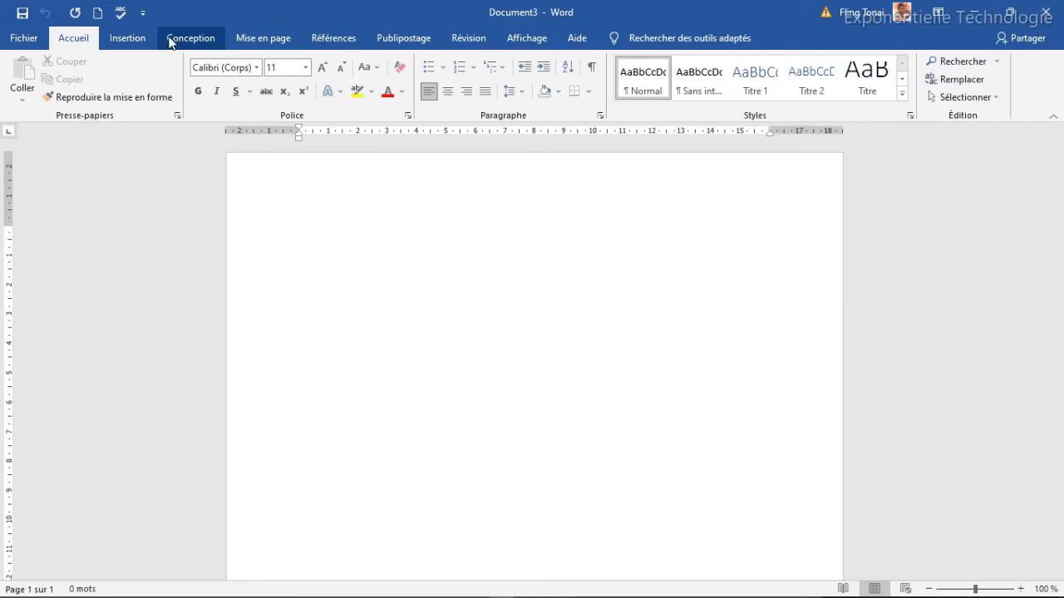
Set a custom 12 cm × 8 cm paper size and zoom the view to 180%.
left_click(259, 40)
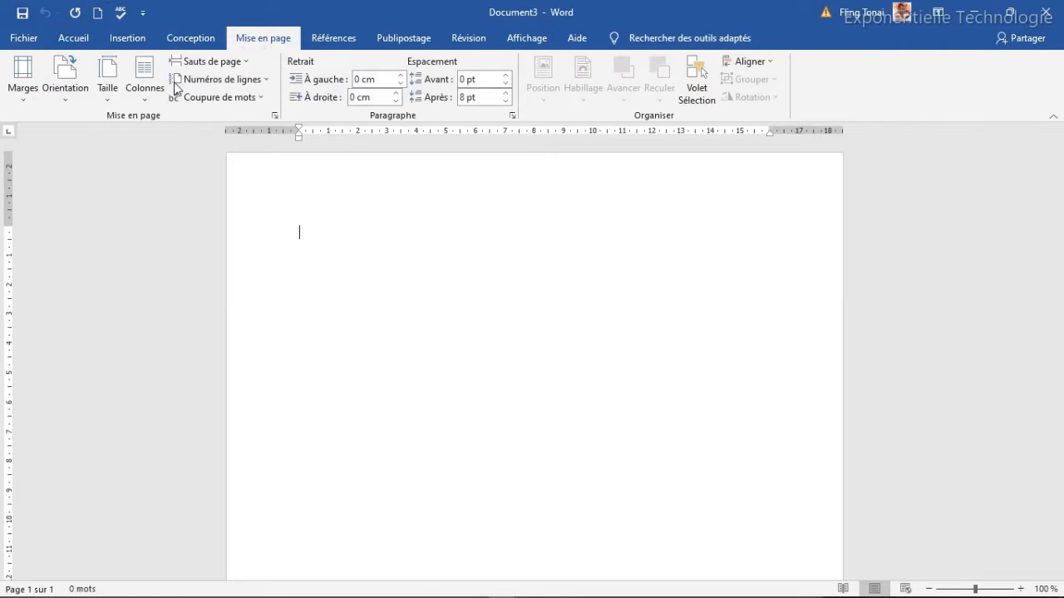
left_click(107, 93)
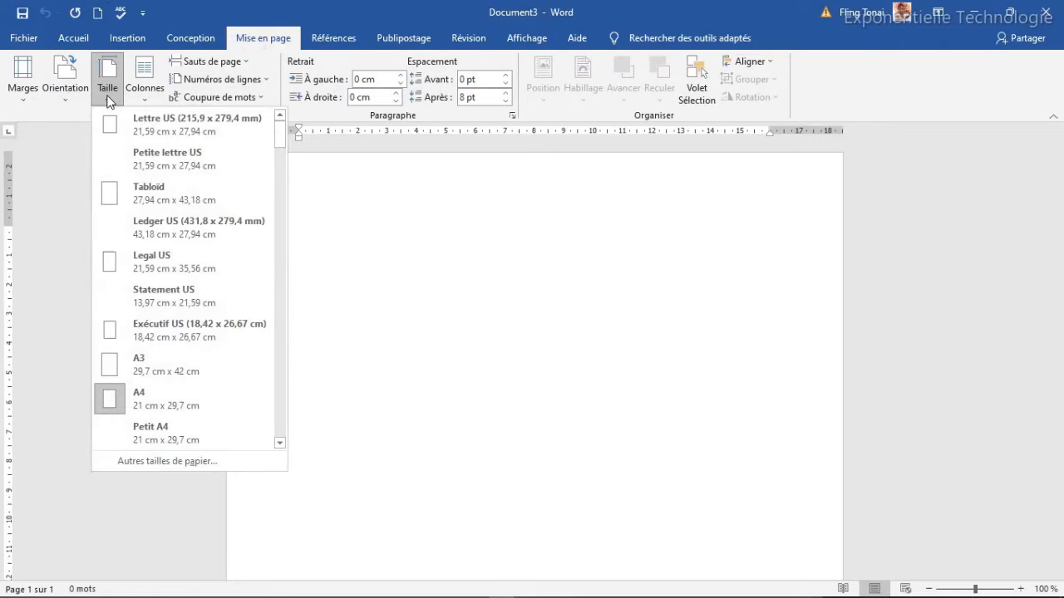
left_click(147, 462)
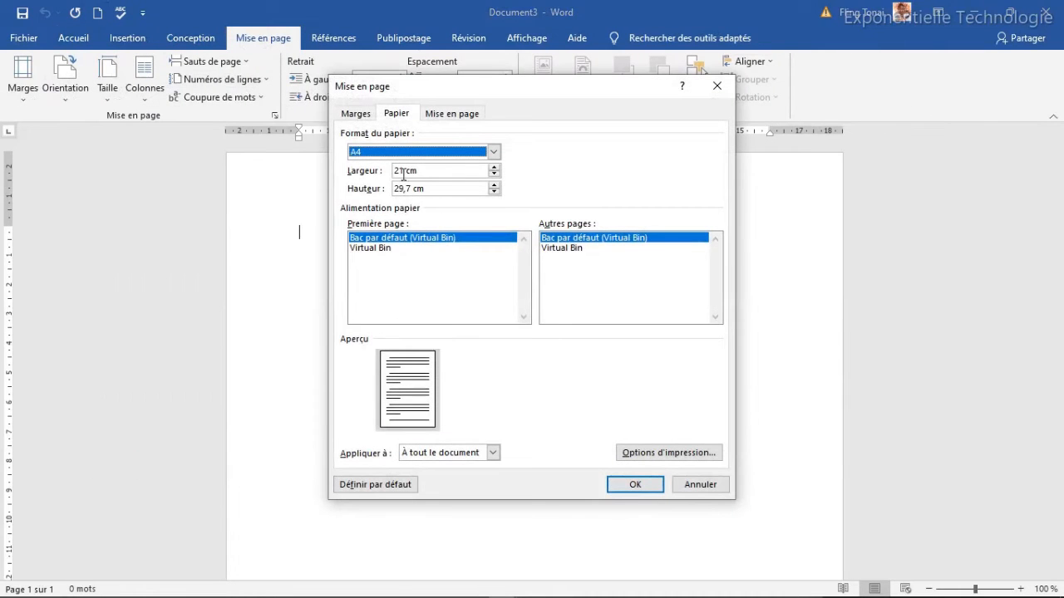
left_click_drag(404, 173, 395, 173)
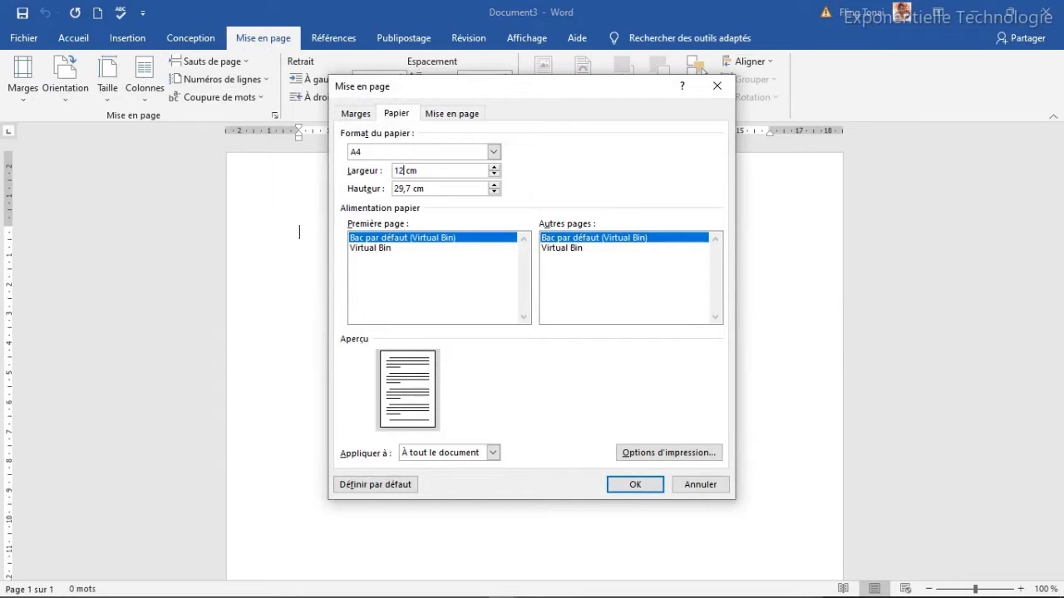
key("Tab")
type("8")
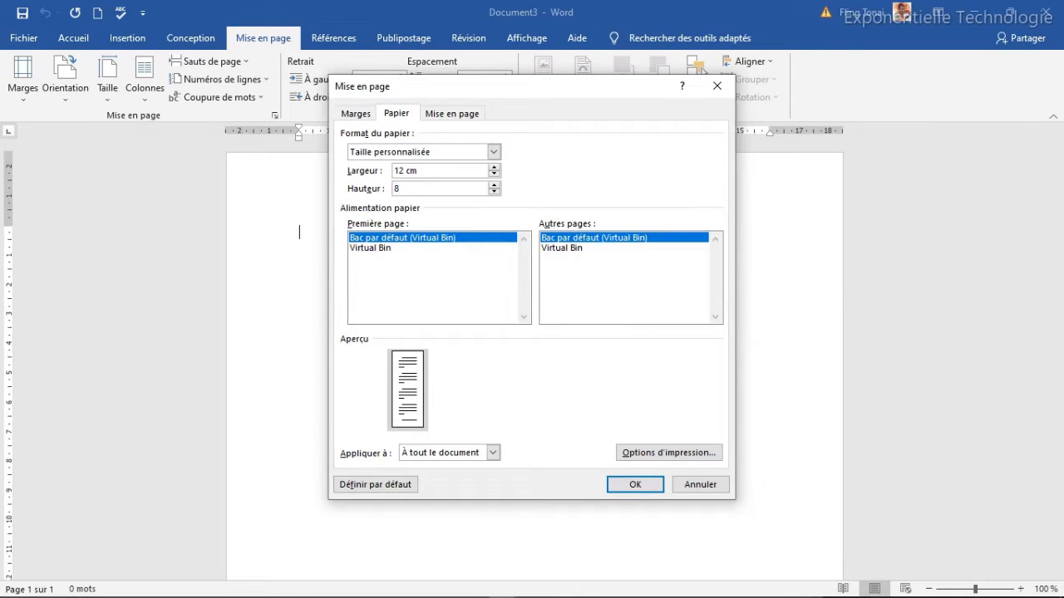
left_click(641, 487)
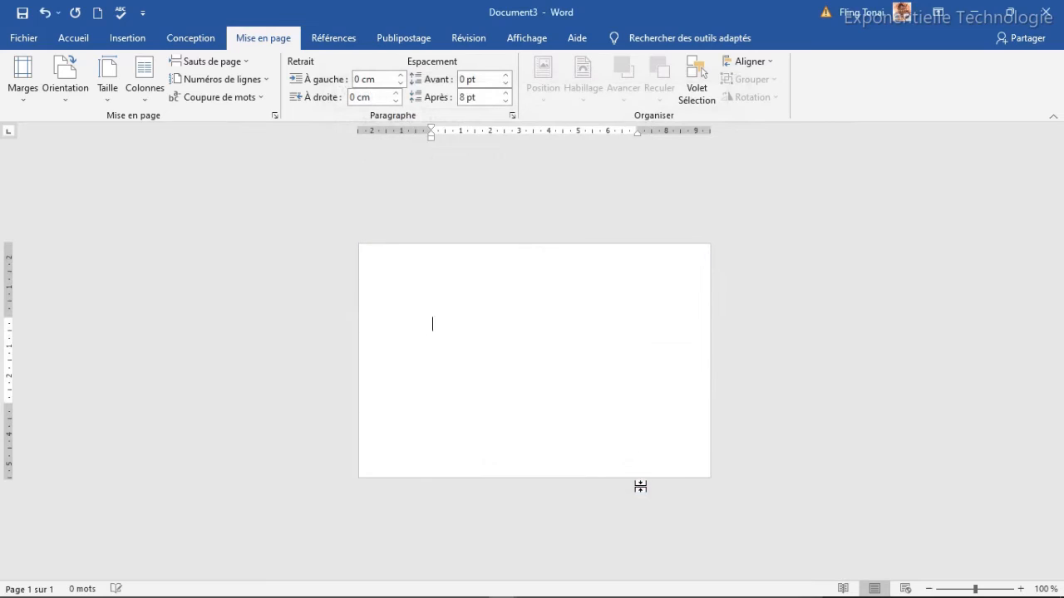
left_click(1041, 589)
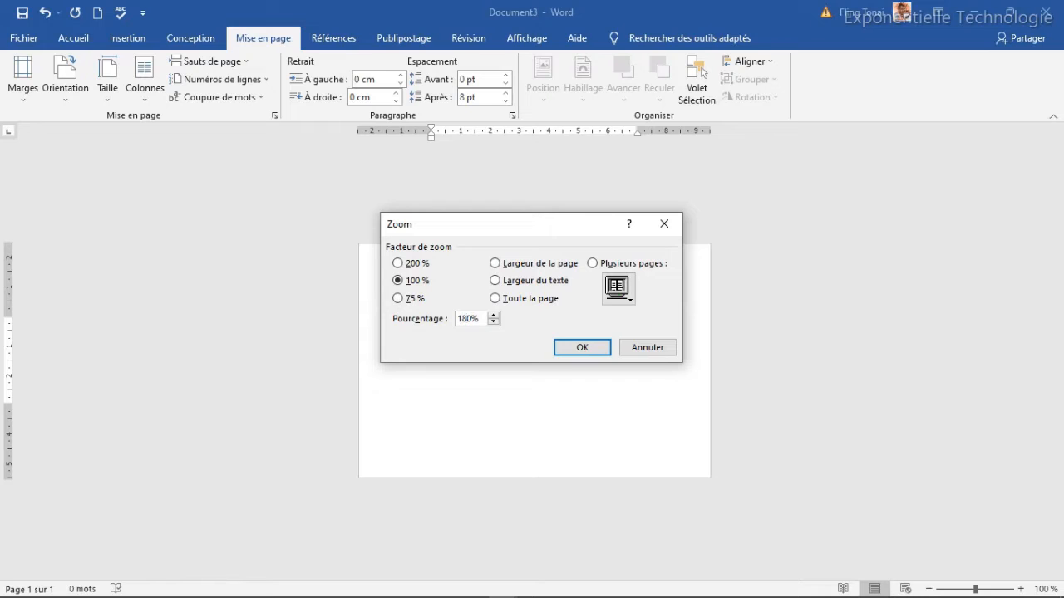
left_click(590, 347)
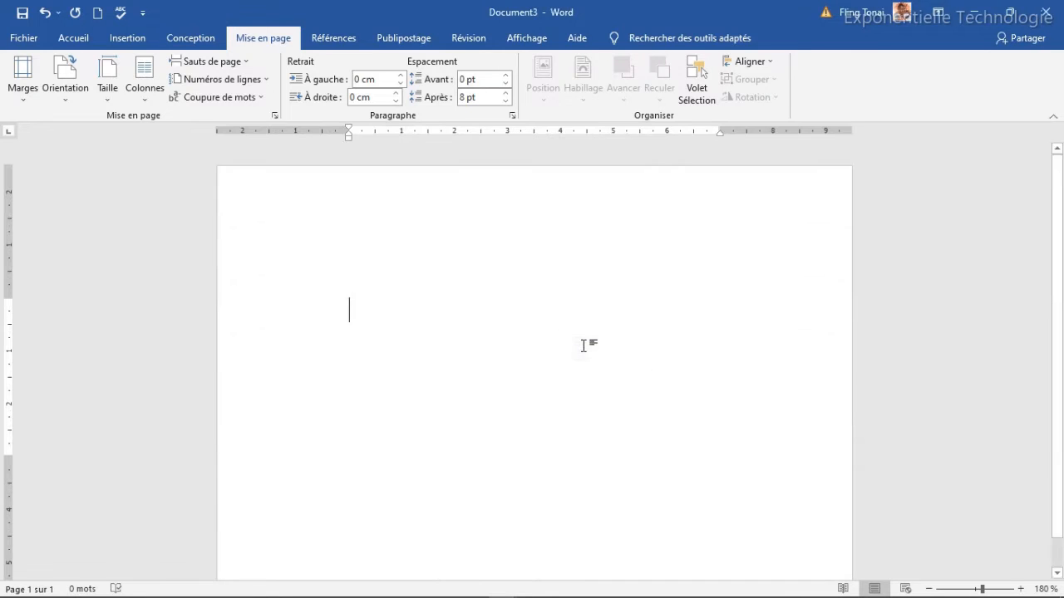
Draw a rectangle and stretch its edges to cover the whole page.
left_click(127, 40)
left_click(218, 61)
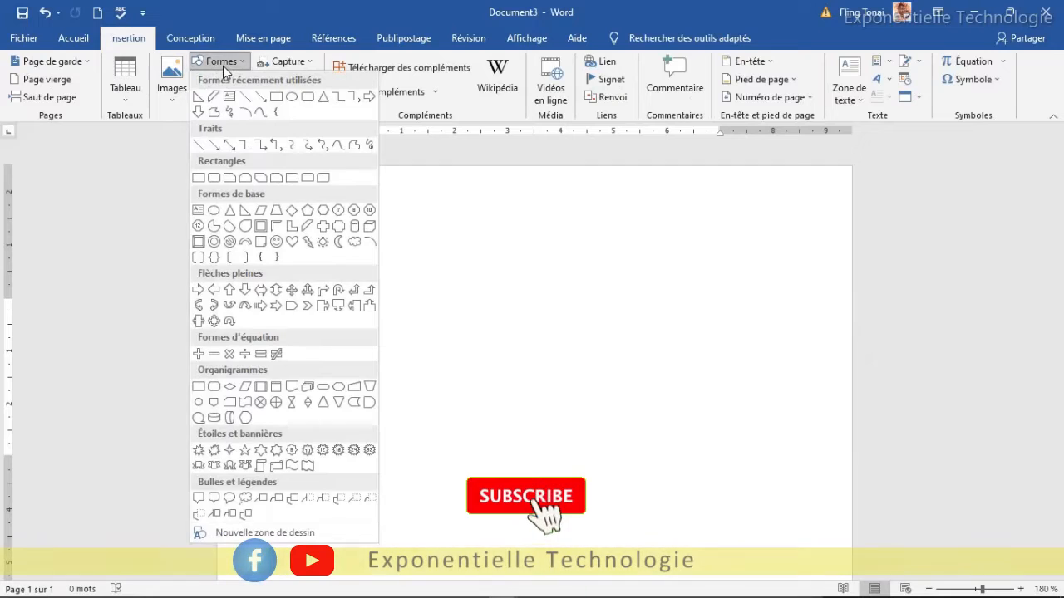
left_click(262, 111)
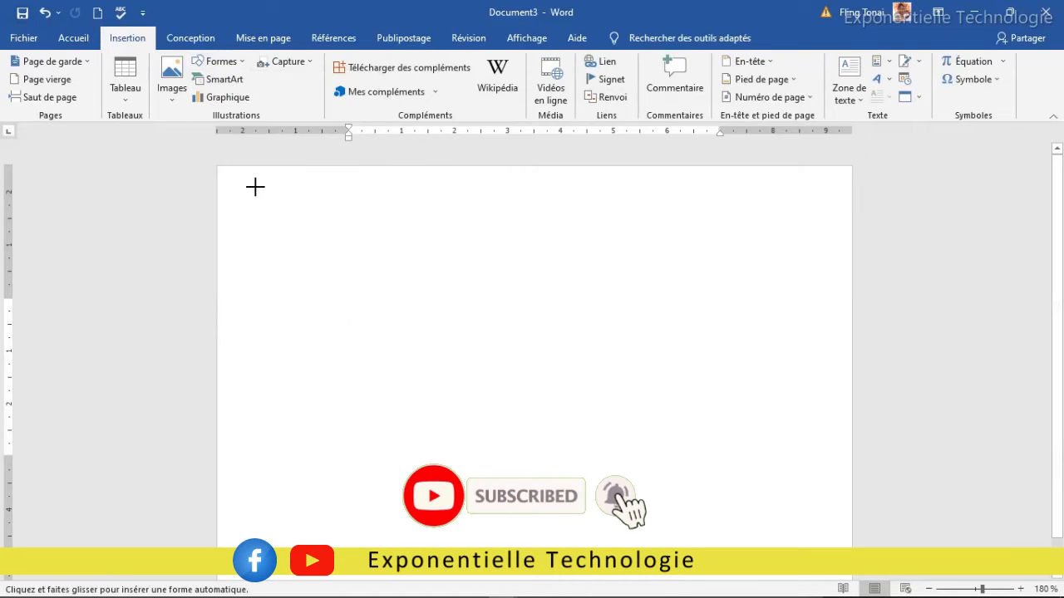
left_click_drag(217, 167, 851, 555)
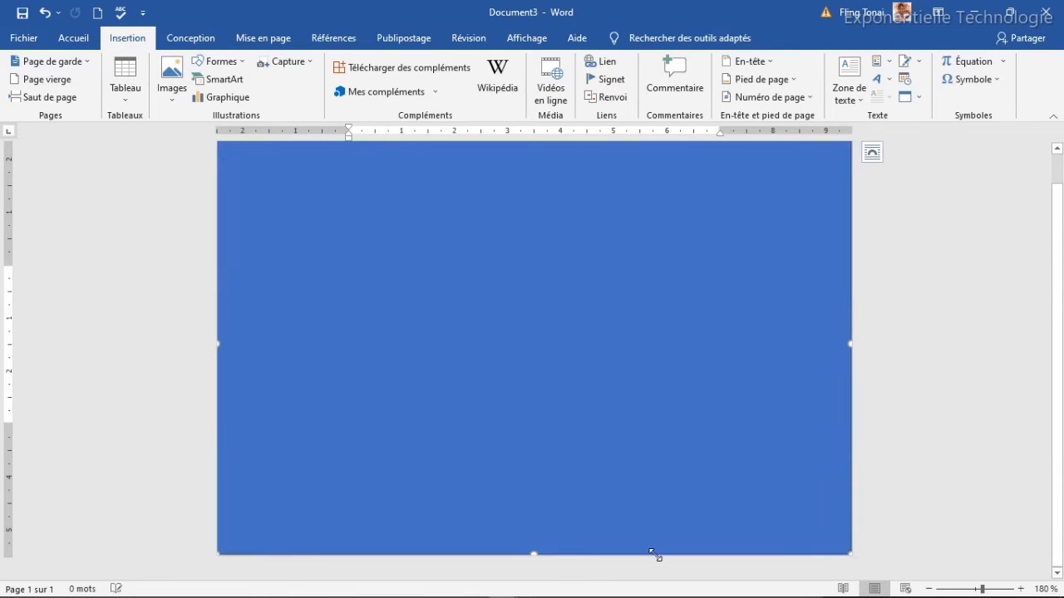
left_click_drag(535, 554, 535, 558)
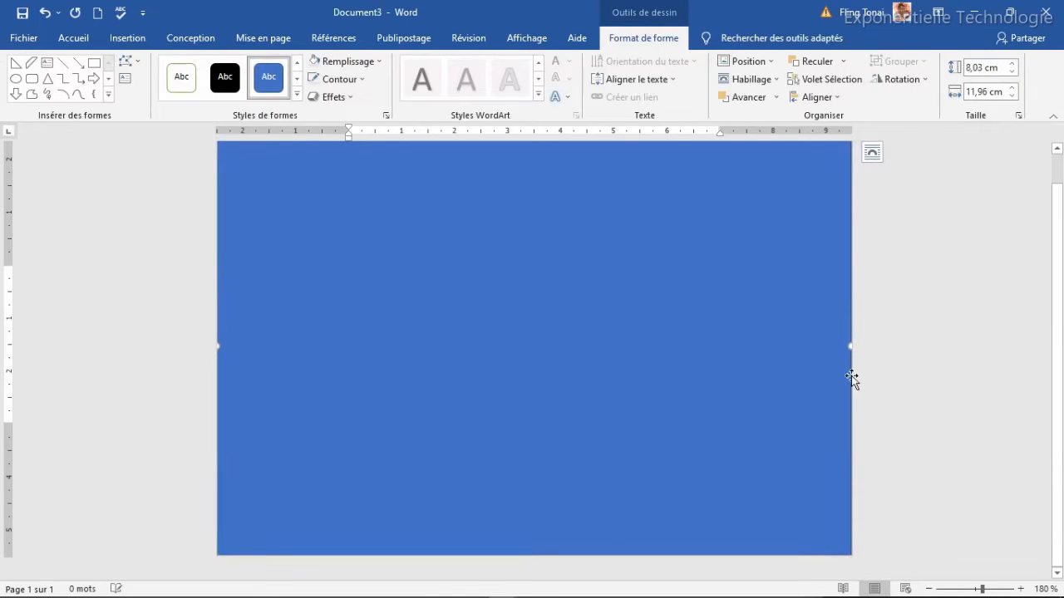
left_click_drag(848, 345, 867, 344)
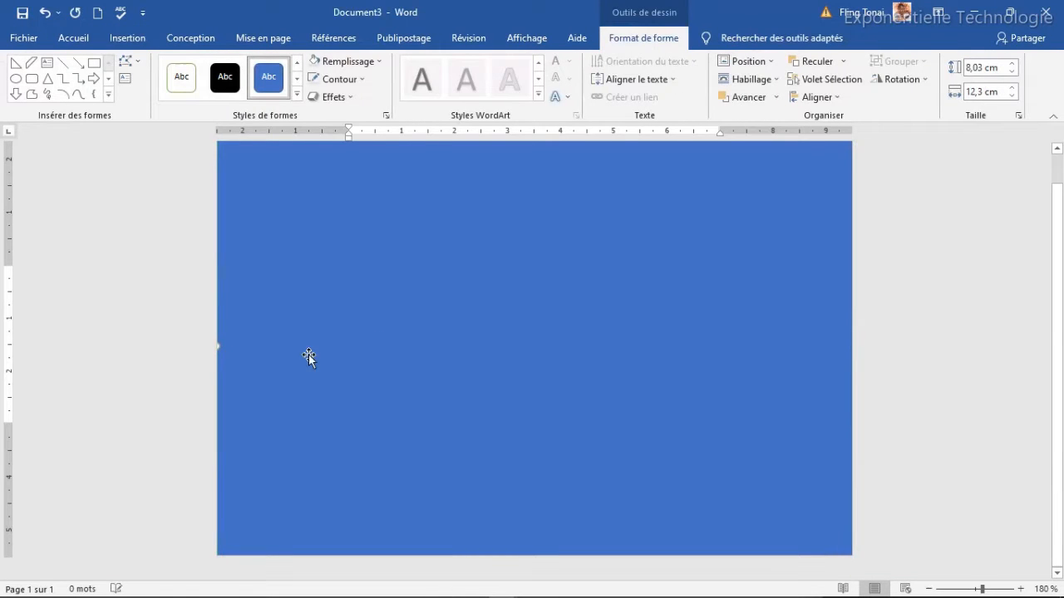
left_click_drag(218, 345, 219, 345)
left_click_drag(1059, 280, 1058, 245)
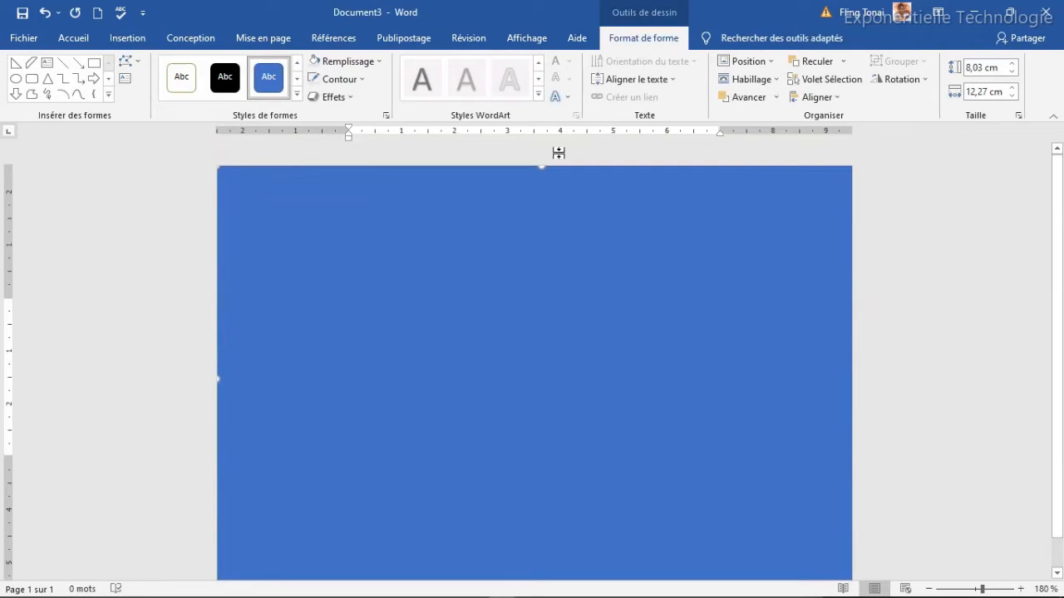
left_click(541, 168)
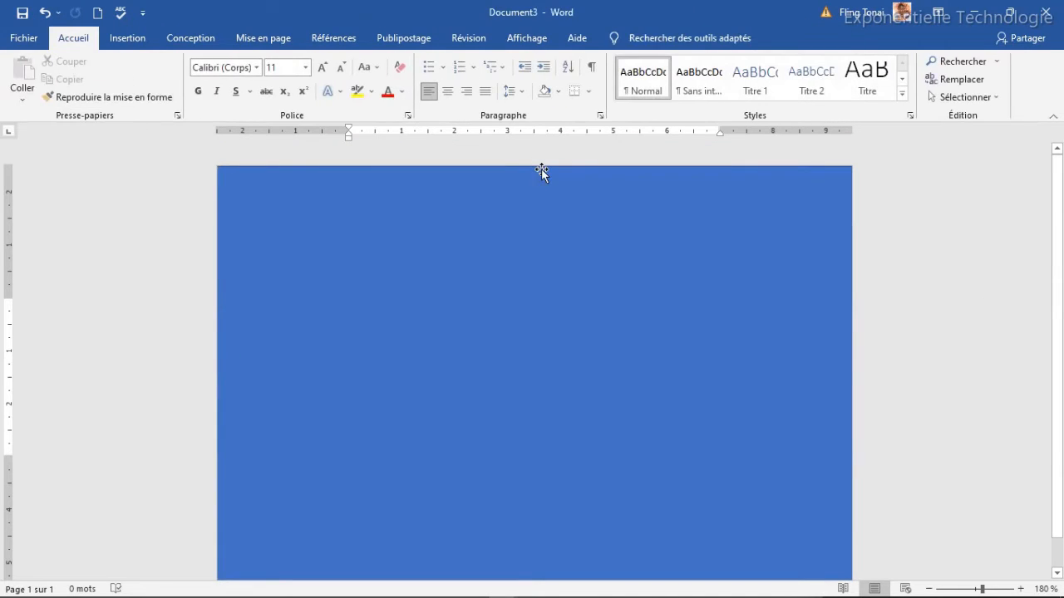
left_click(541, 170)
left_click_drag(541, 166, 541, 164)
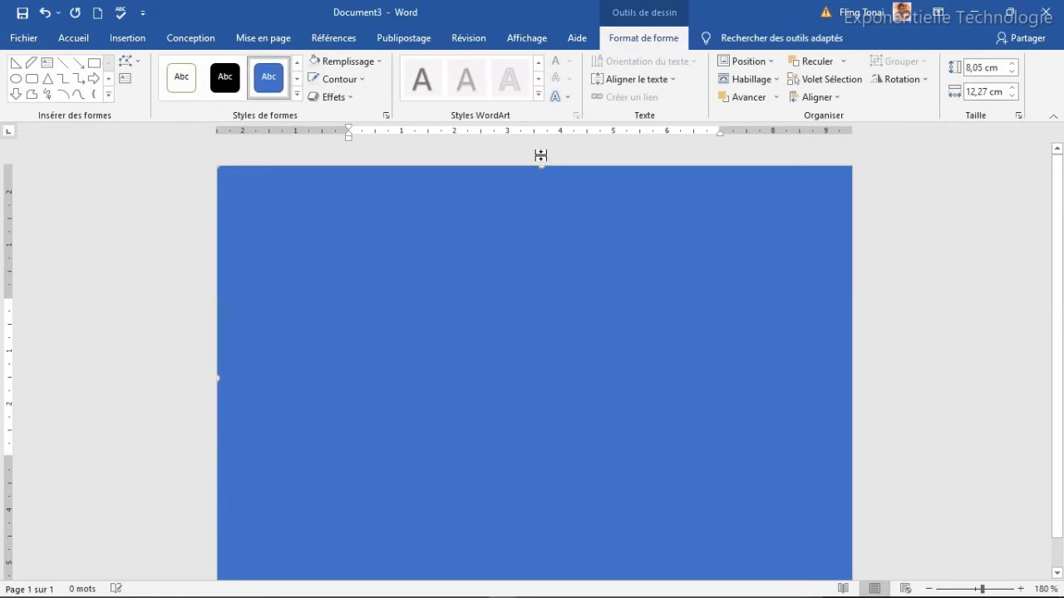
Fill the background rectangle with light grey.
left_click(357, 83)
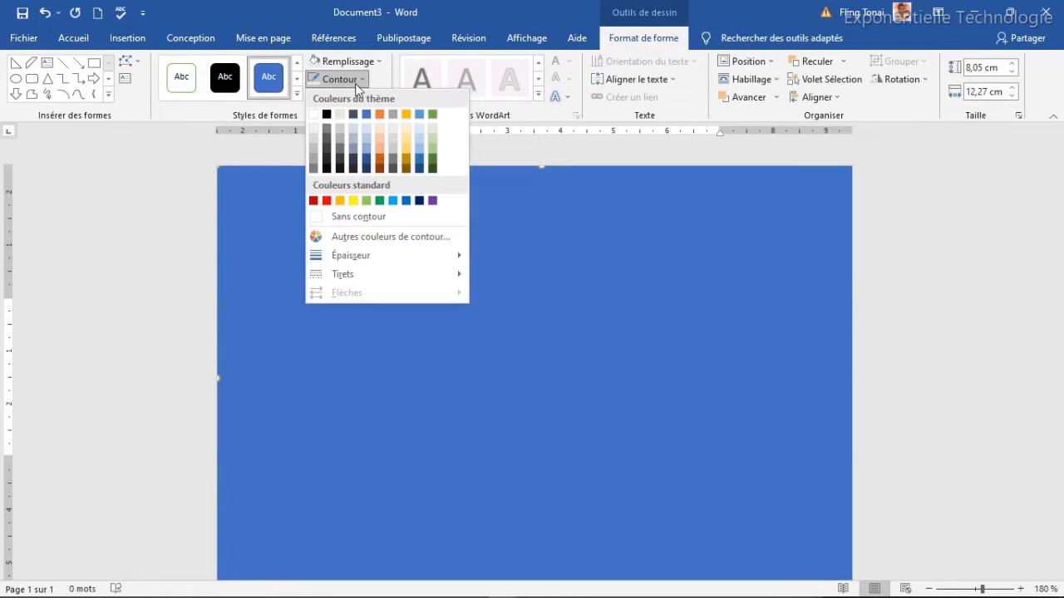
left_click(342, 116)
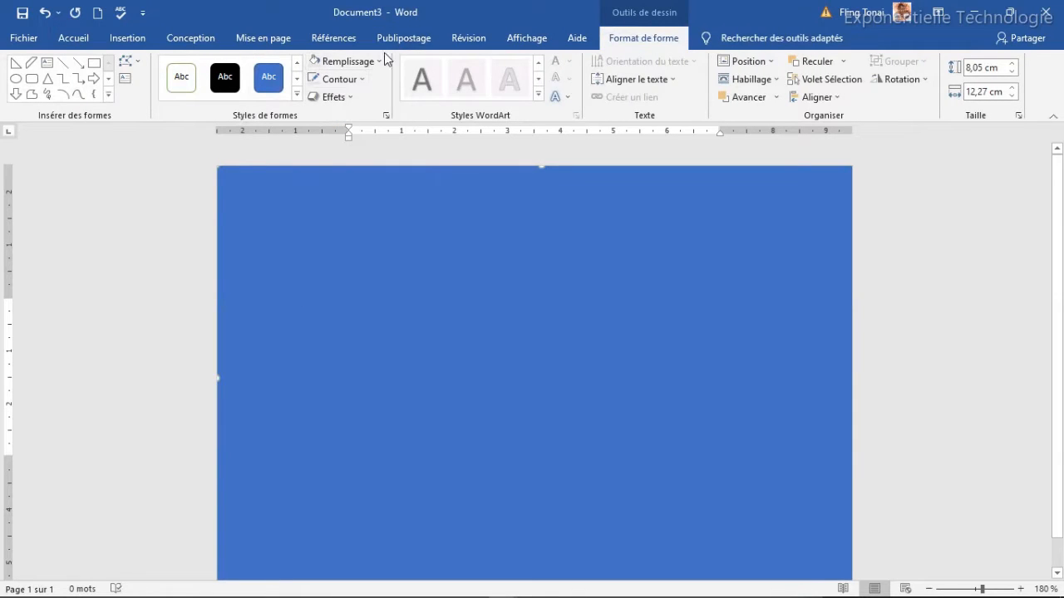
left_click(349, 62)
left_click(340, 108)
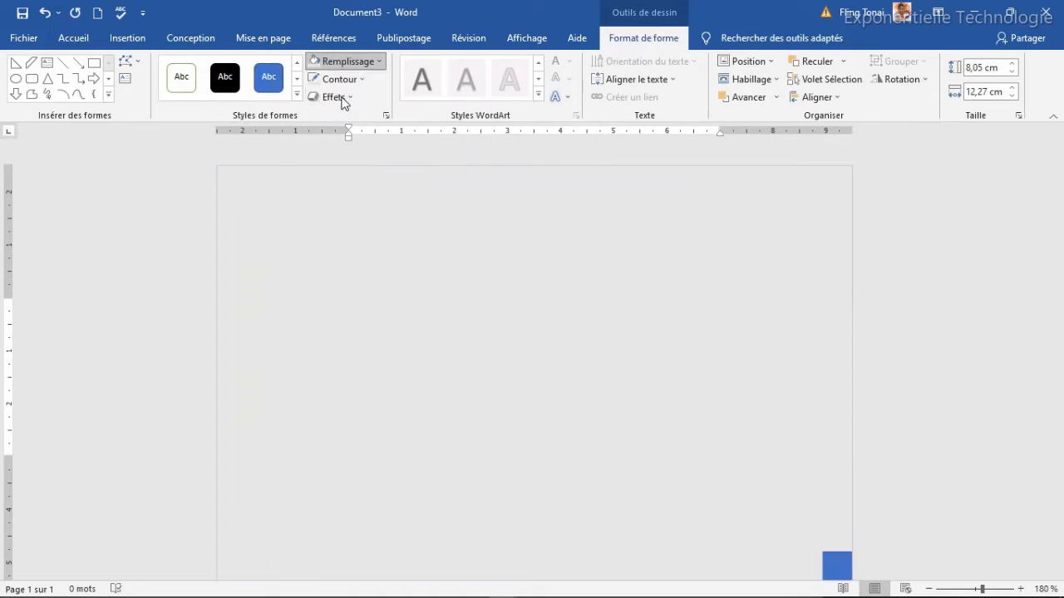
Insert a 7 cm × 11 cm rectangle and centre it on the card.
left_click(95, 64)
left_click(419, 254)
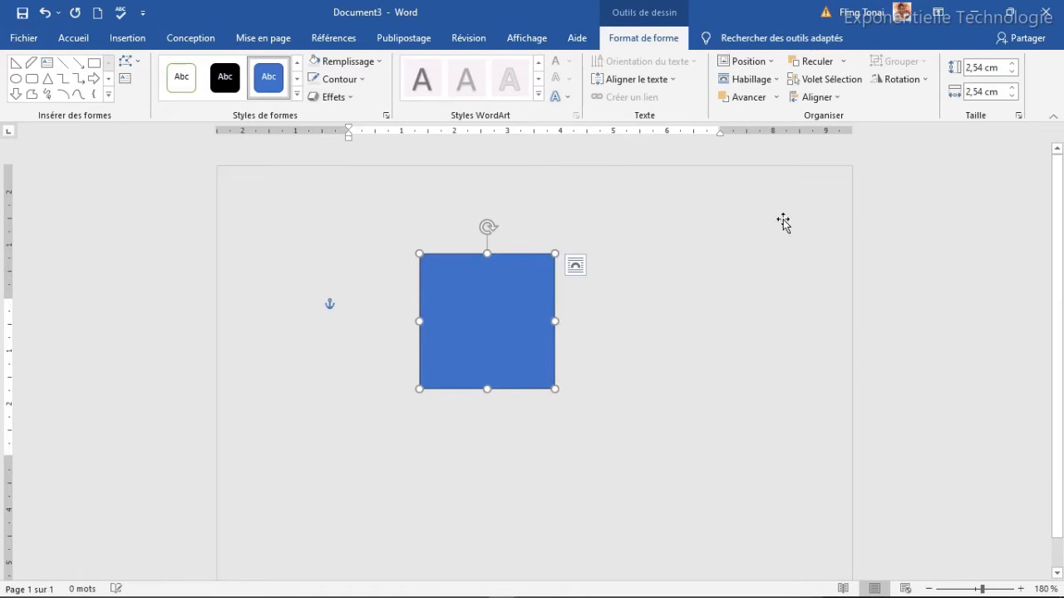
left_click(975, 68)
type("7")
key("Tab")
type("1")
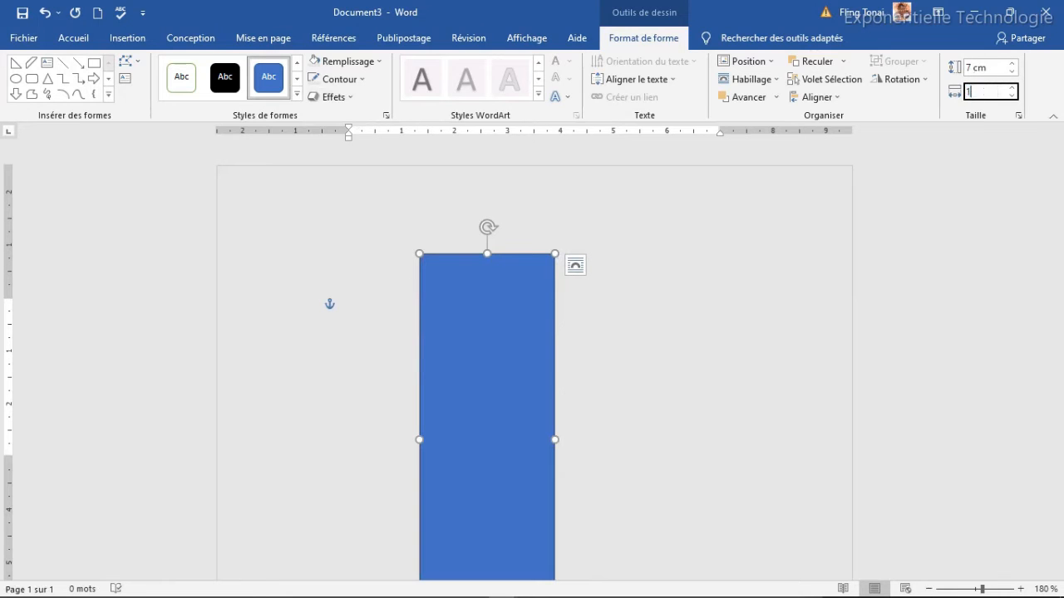
type("1")
key("Tab")
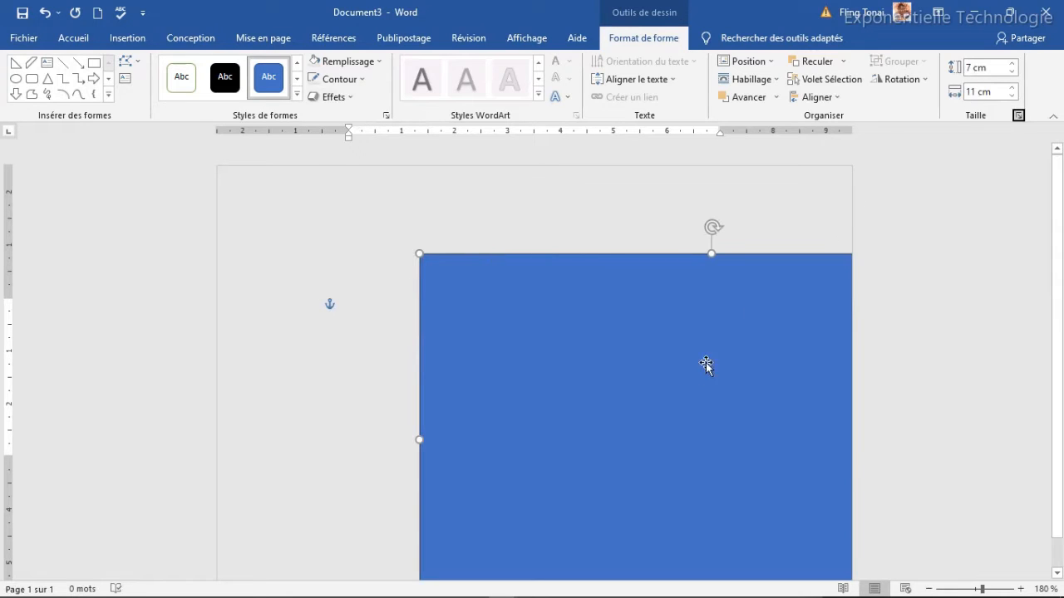
left_click_drag(695, 392, 521, 324)
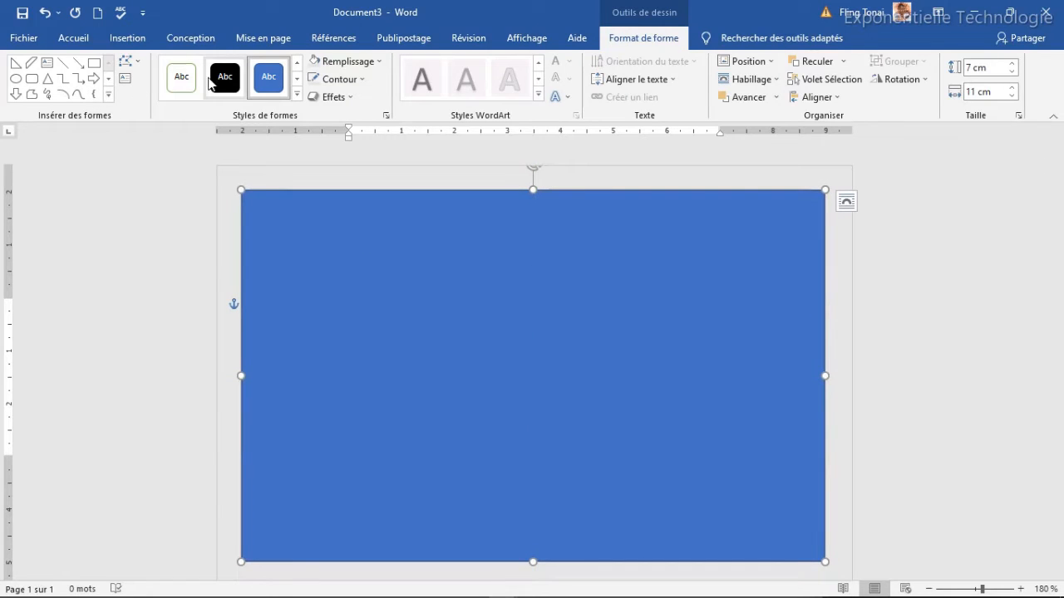
Fill the inner rectangle white and give it a black outline.
left_click(380, 63)
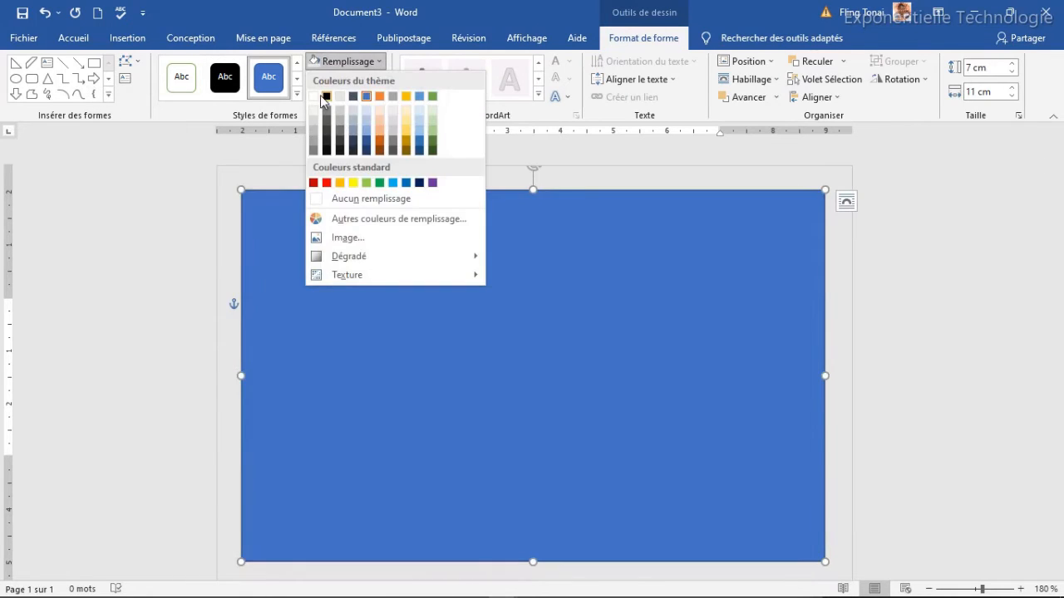
left_click(313, 97)
left_click(336, 79)
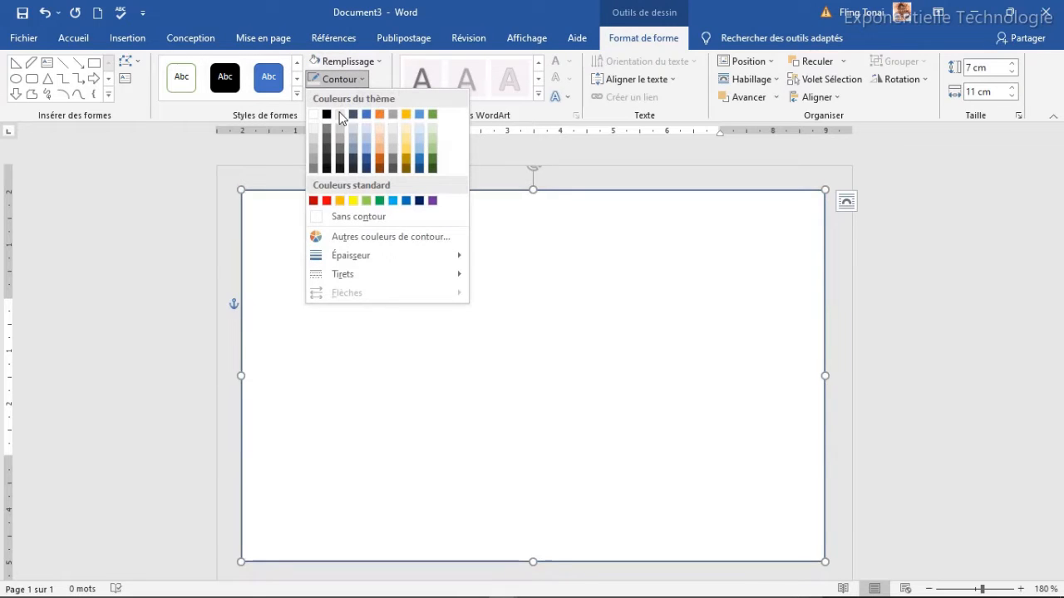
left_click(326, 114)
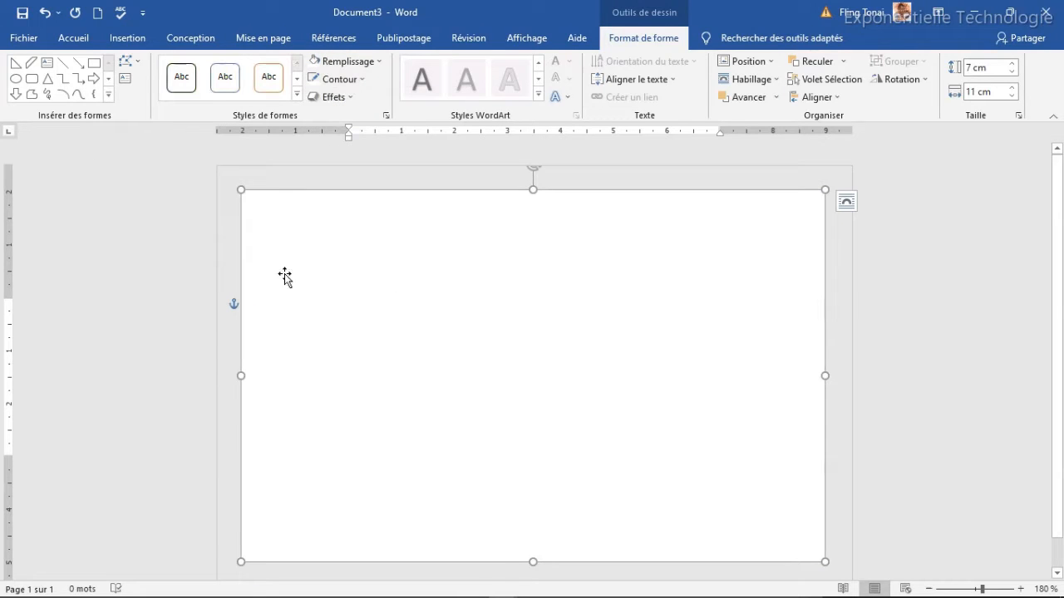
Insert a 2,5 × 2,5 cm diagonal stripe and thin it into a corner ribbon.
left_click(32, 65)
left_click(414, 310)
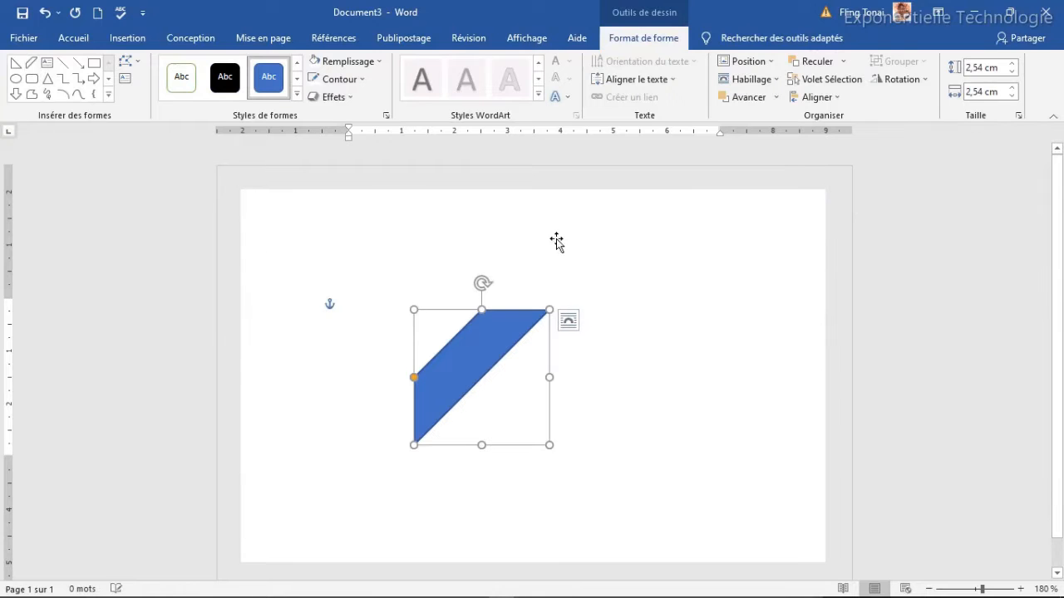
left_click(978, 68)
type("2,5")
key("Tab")
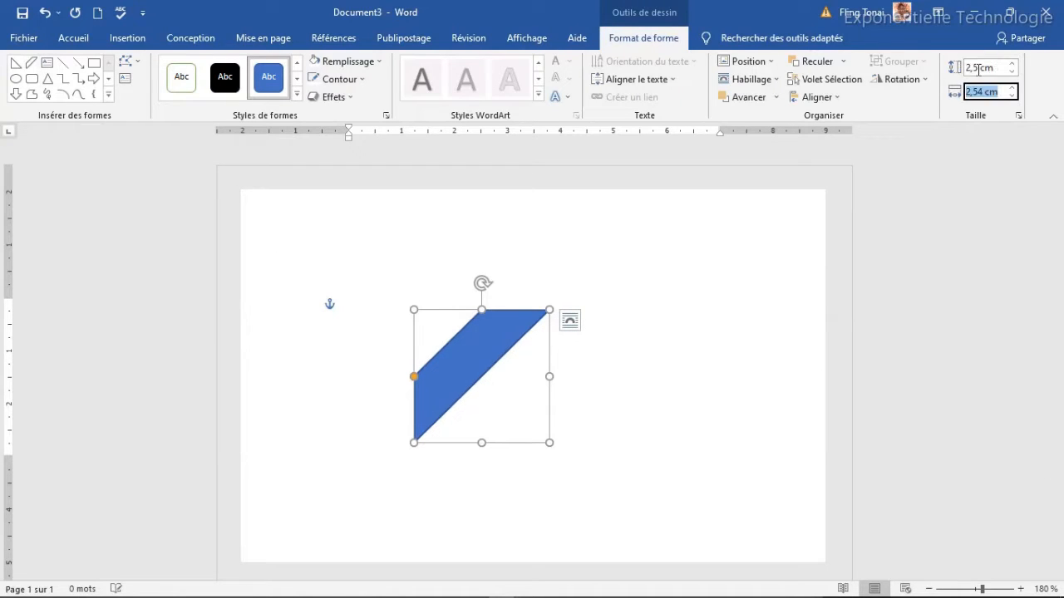
type("2,5")
key("Tab")
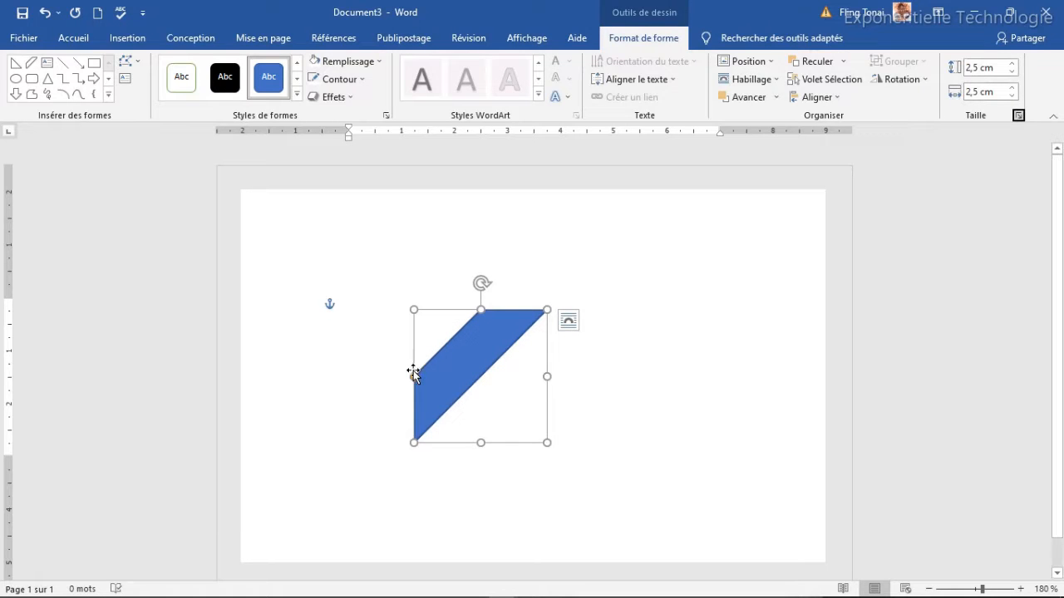
left_click_drag(414, 377, 292, 228)
left_click(418, 297)
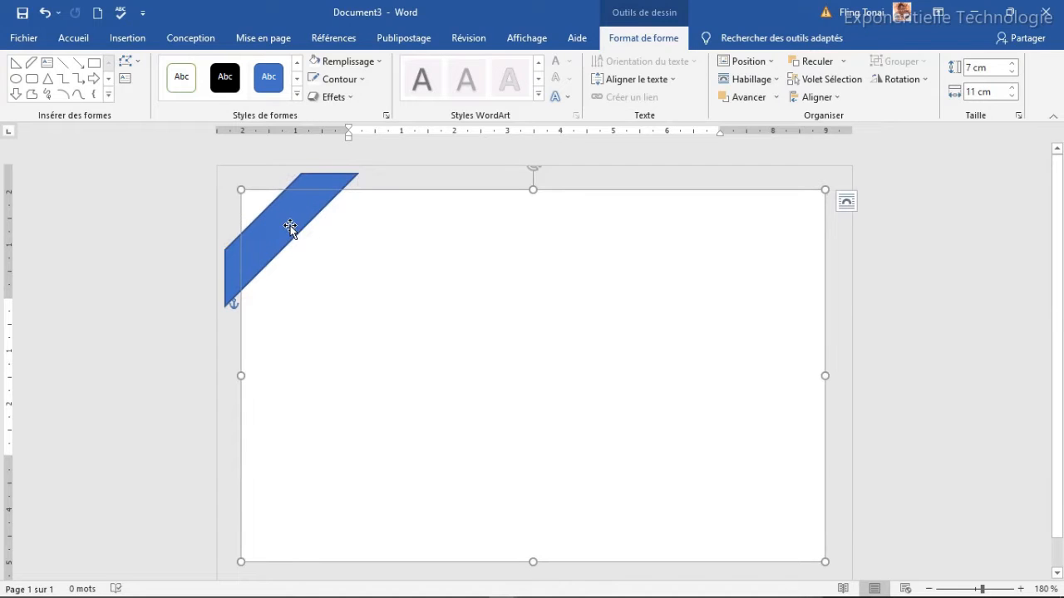
Insert a right triangle sized 0,4 × 0,4 cm.
left_click(17, 67)
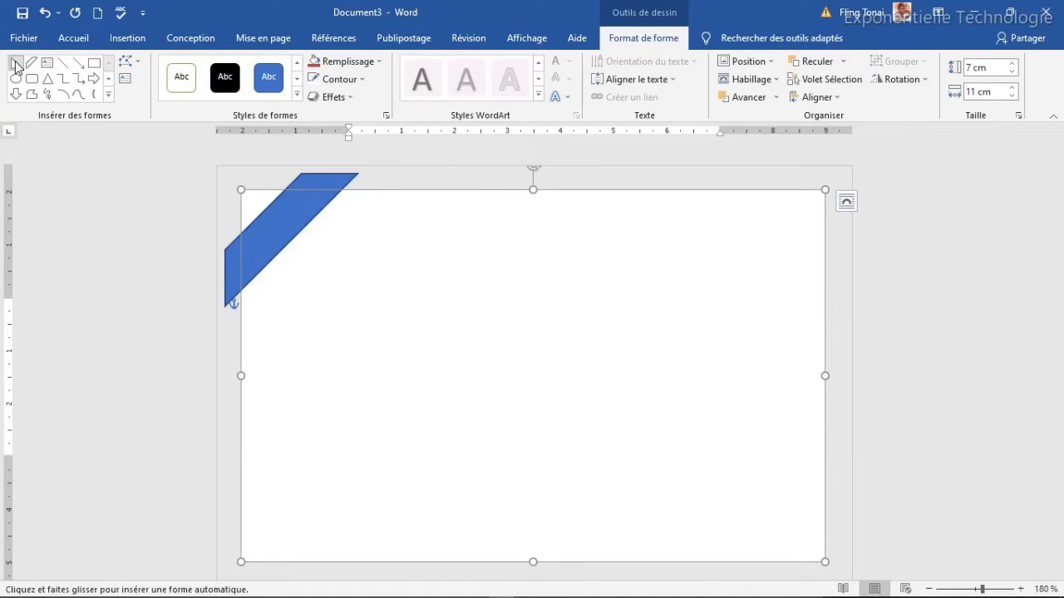
left_click(408, 282)
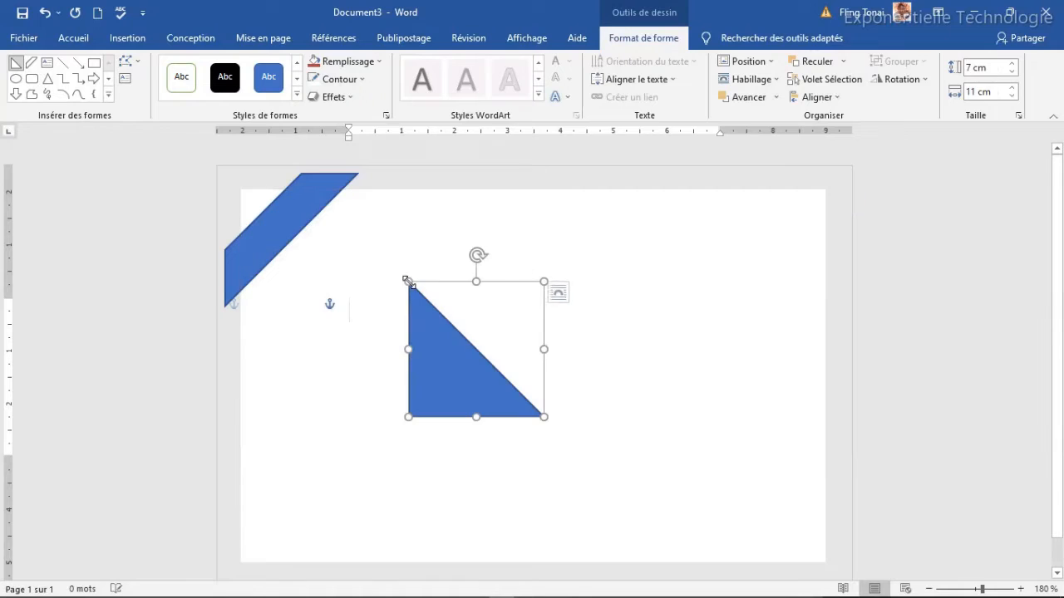
left_click(972, 69)
type("0")
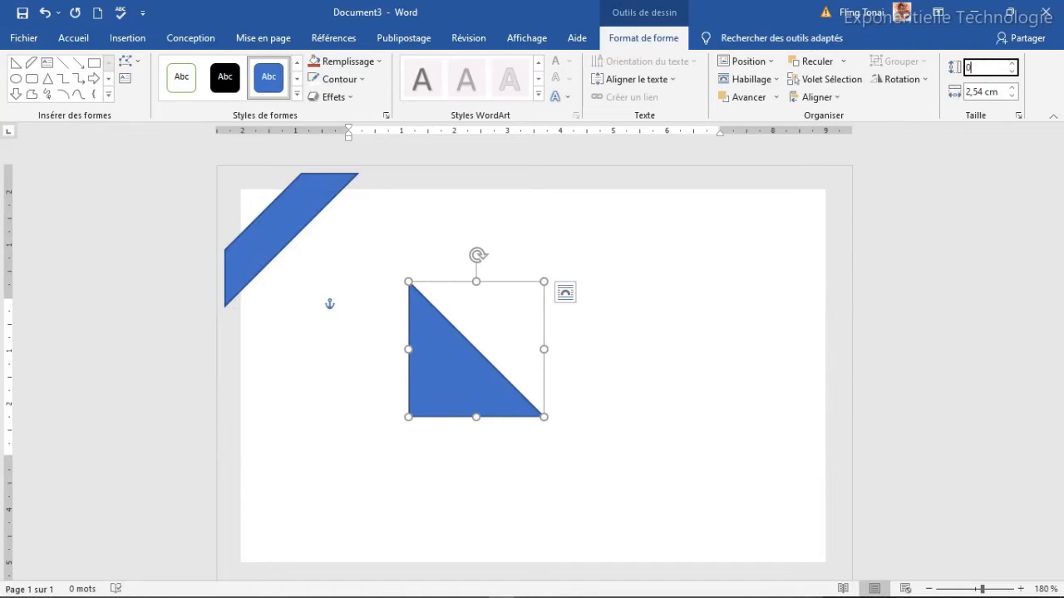
type(",4")
key("Tab")
type("0")
key("Return")
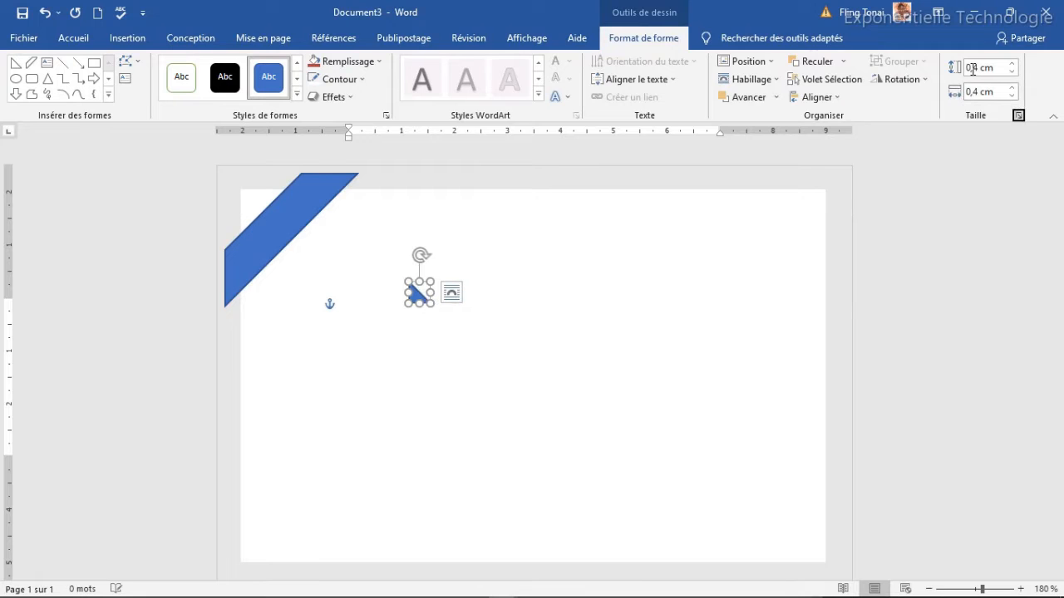
Position the small triangle at the ribbon's top end.
left_click_drag(421, 256, 441, 317)
left_click_drag(419, 277, 365, 202)
key("ctrl+z")
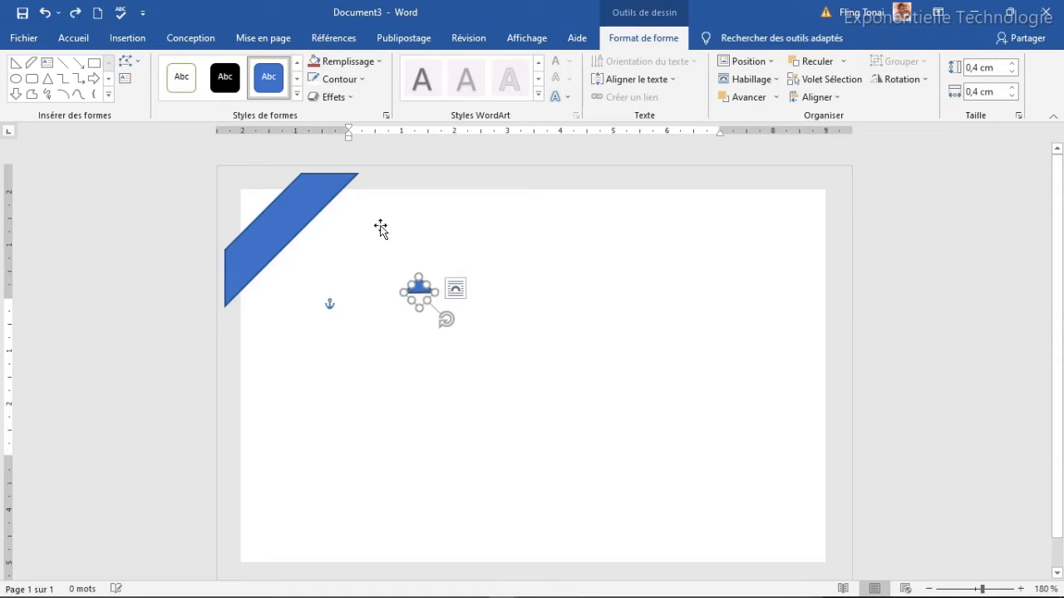
left_click_drag(421, 290, 348, 184)
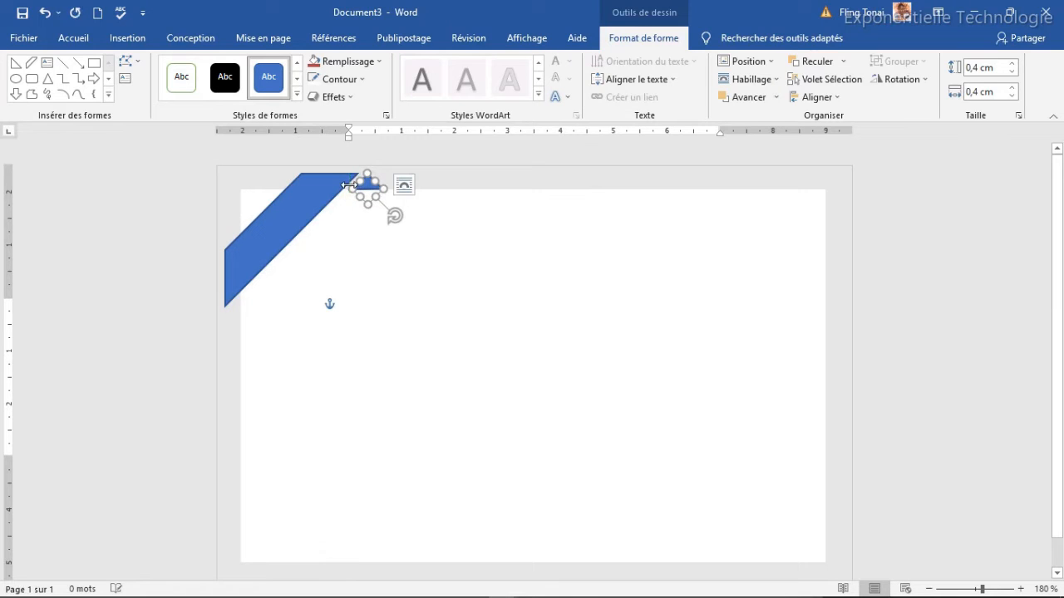
key("Left")
key("Left")
key("Left")
key("Left")
key("Left")
key("Up")
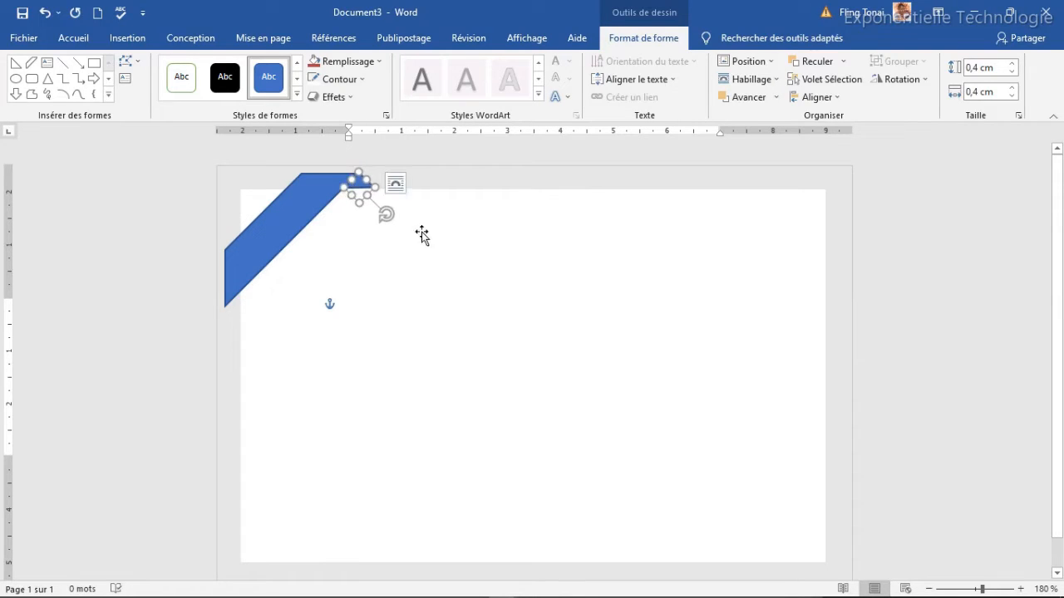
left_click(432, 247)
left_click(362, 187)
key("Down")
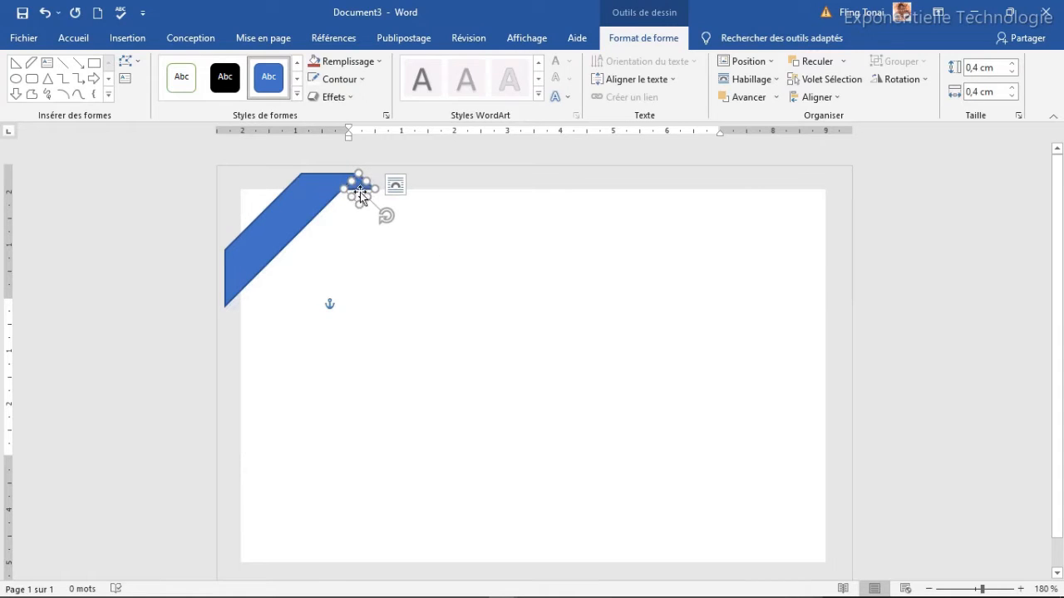
left_click(397, 226)
left_click(360, 183)
key("Left")
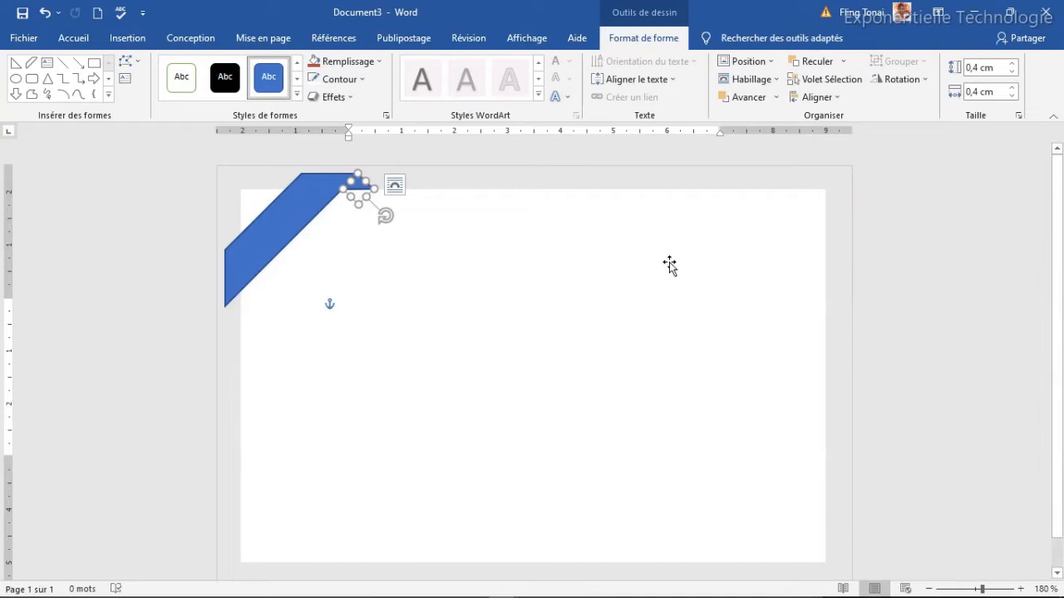
key("ctrl+z")
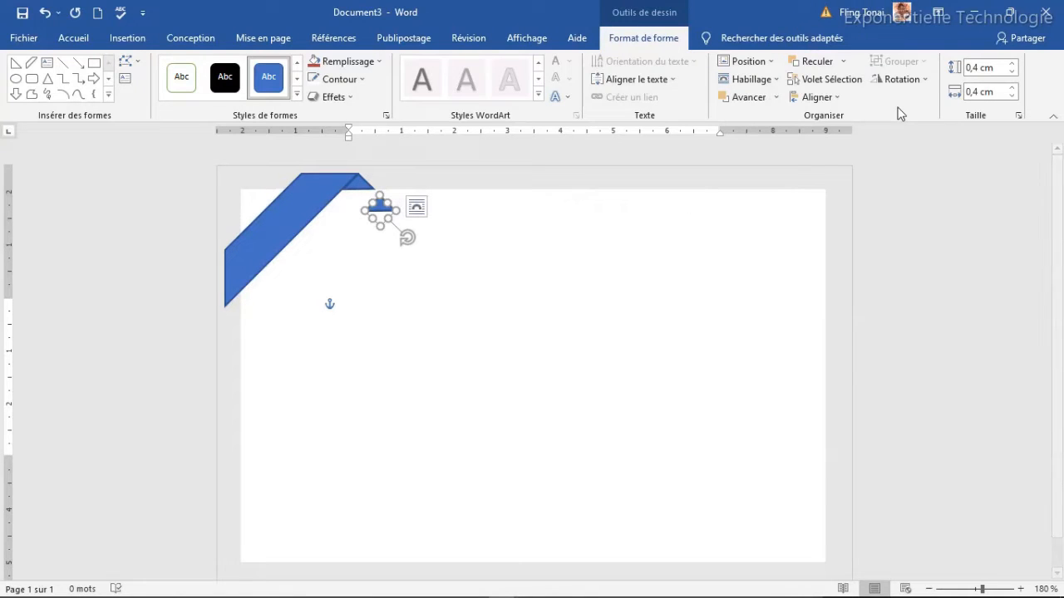
Rotate a triangle 90° left and place it at the ribbon's lower-left end.
left_click(904, 80)
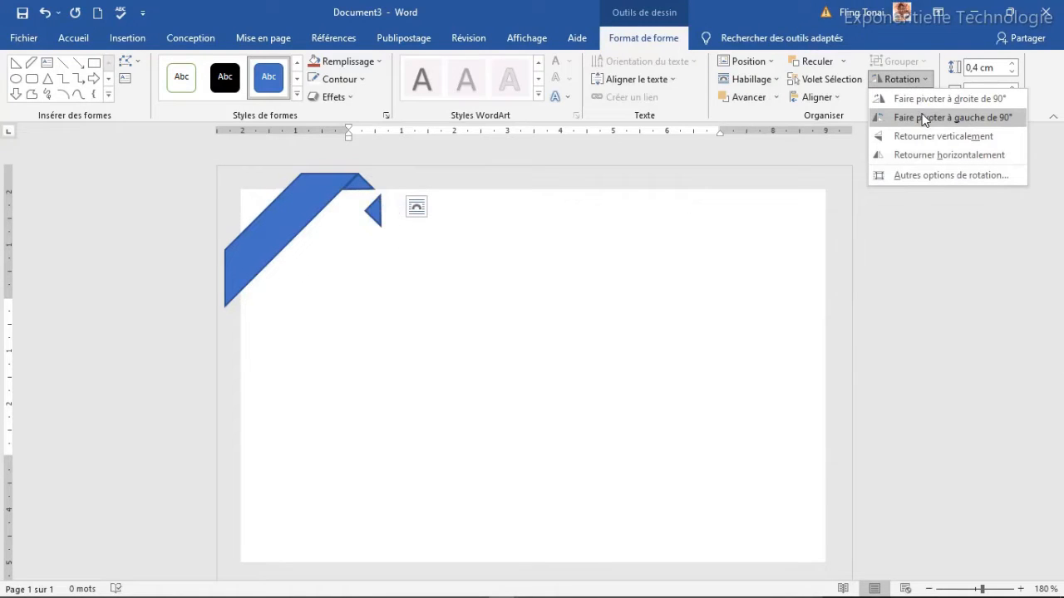
left_click(927, 121)
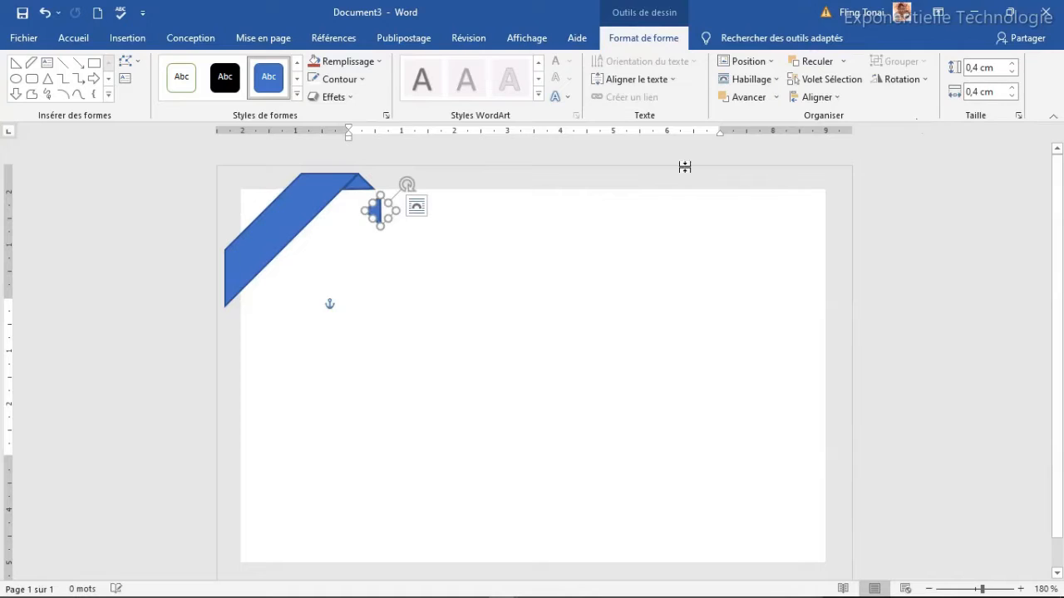
left_click_drag(381, 215, 239, 317)
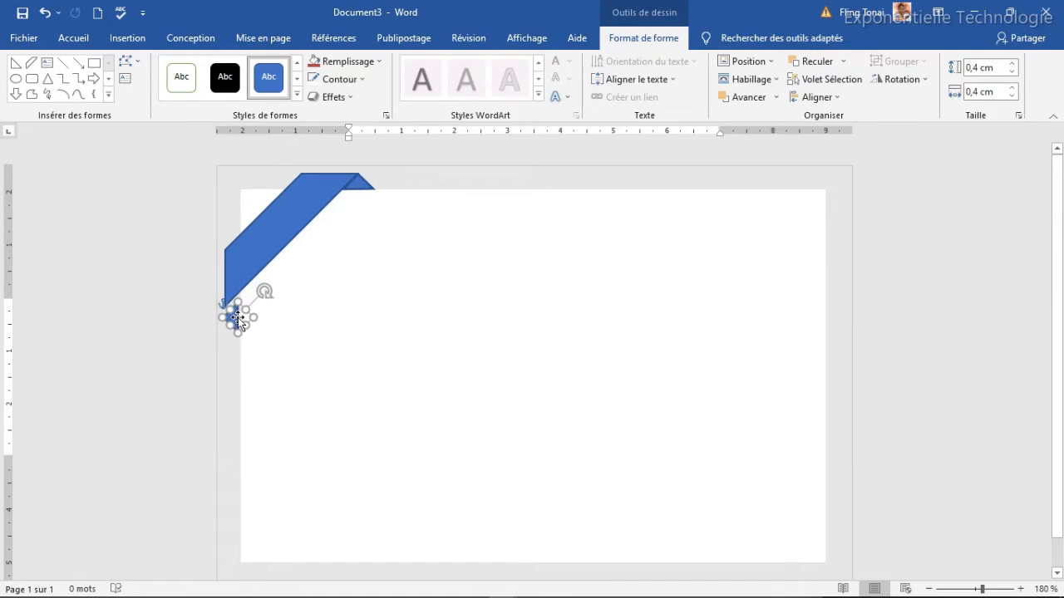
key("Up")
key("Up")
key("Up")
key("Up")
key("Up")
key("Up")
key("Up")
key("Up")
key("Right")
key("Up")
key("Up")
key("Up")
key("Up")
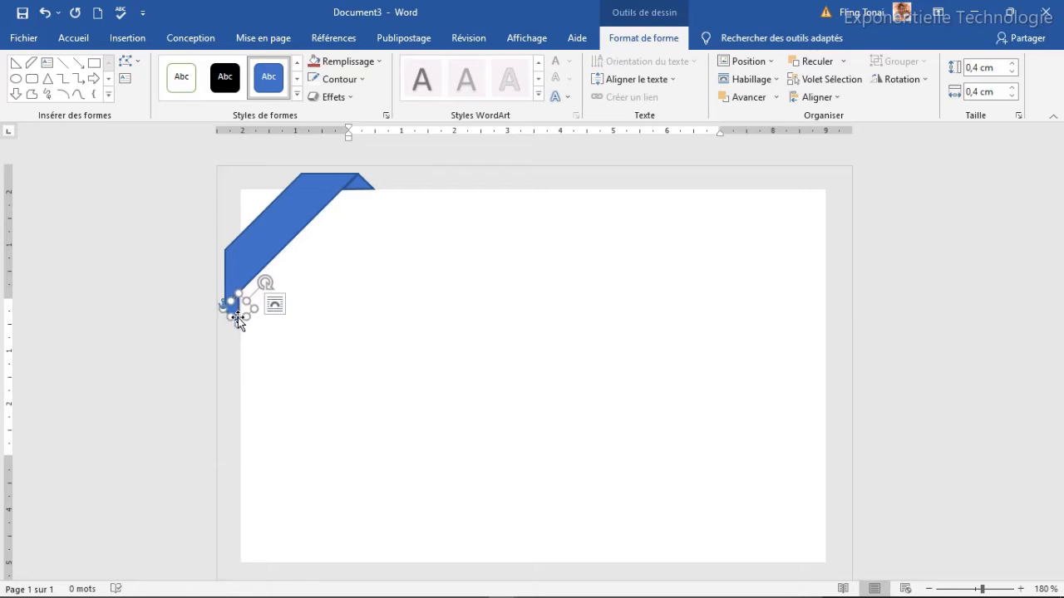
left_click(293, 346)
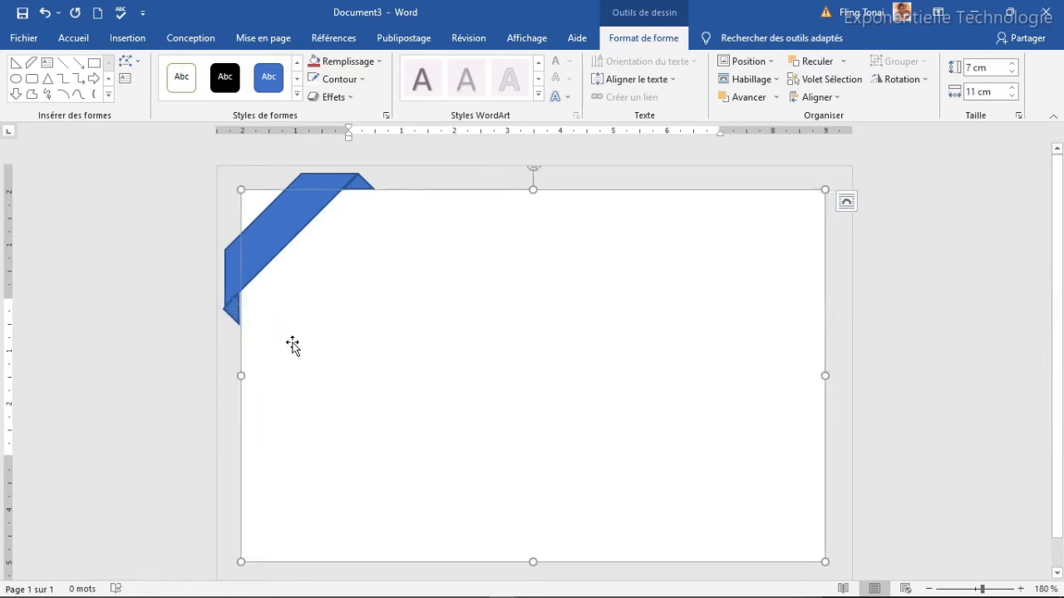
left_click(227, 309)
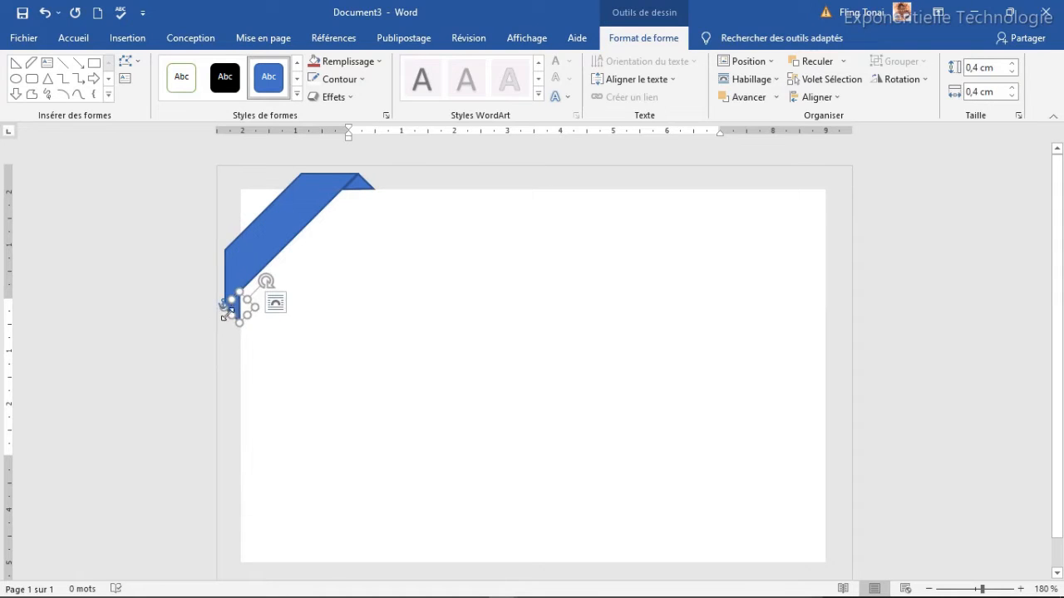
left_click(311, 360)
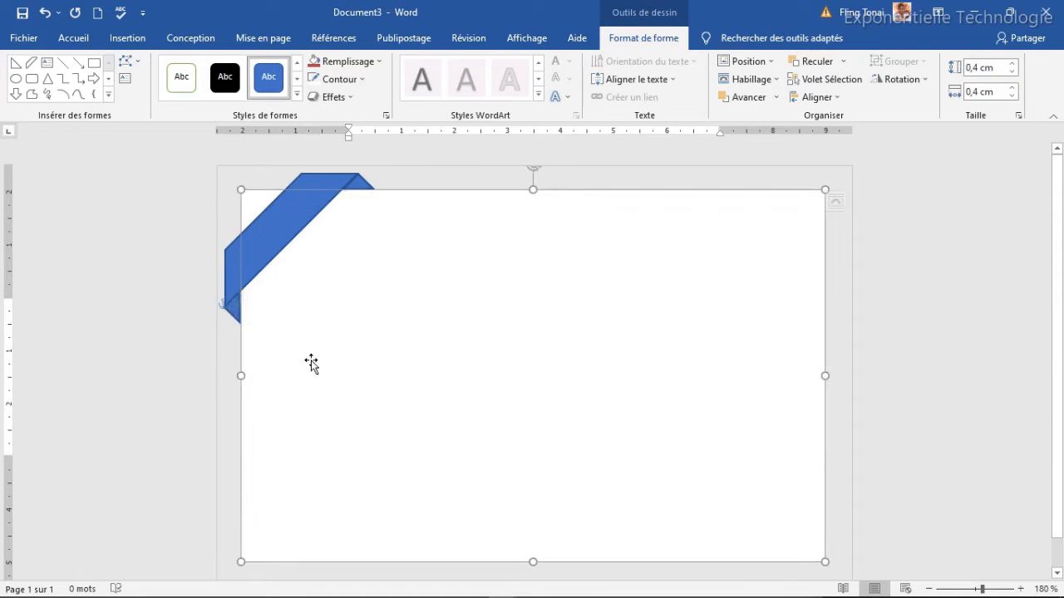
left_click(226, 309)
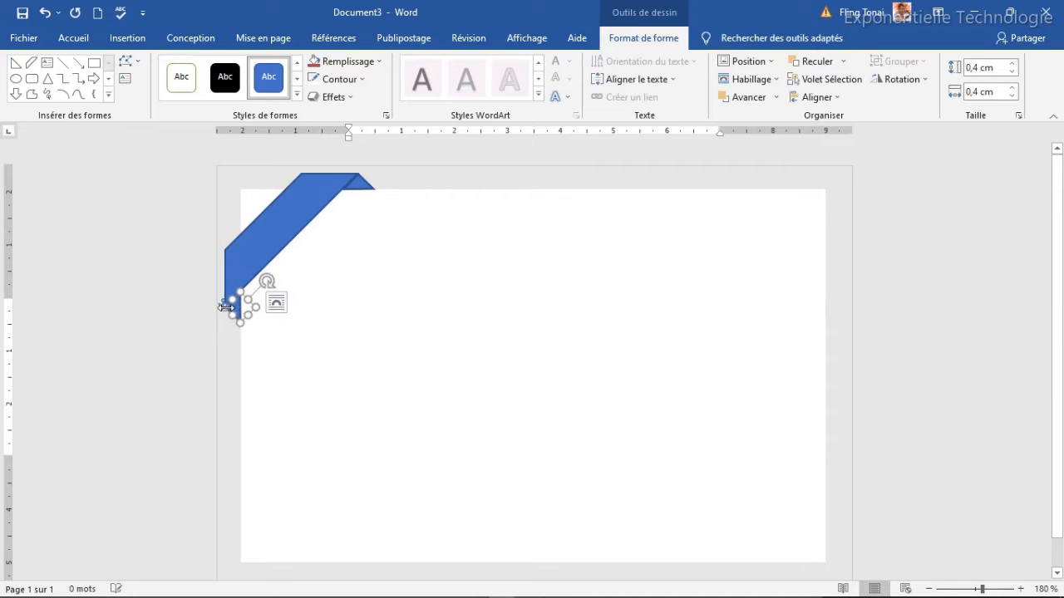
left_click(304, 337)
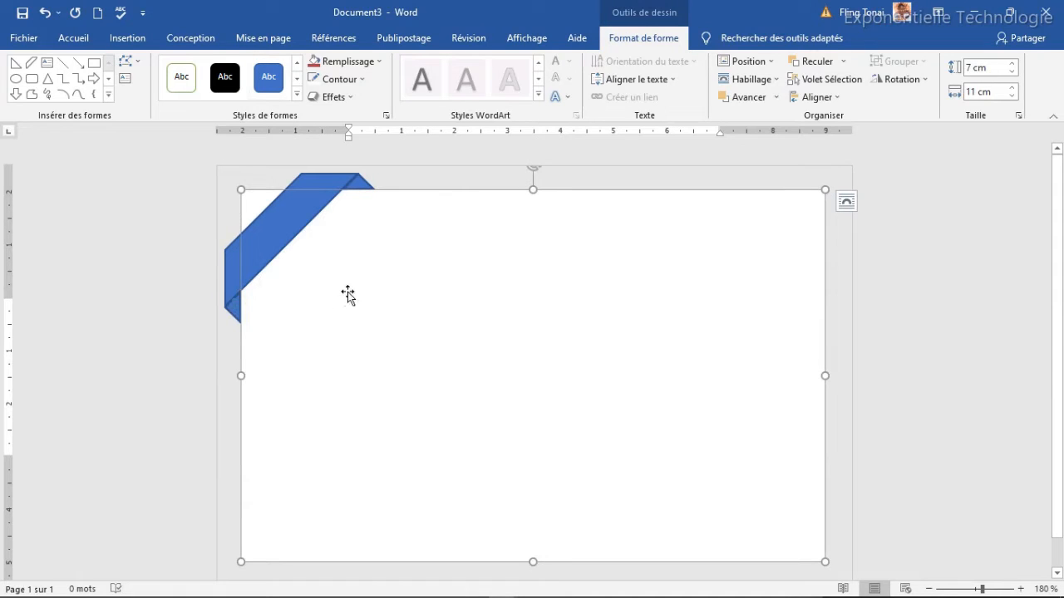
left_click(232, 270)
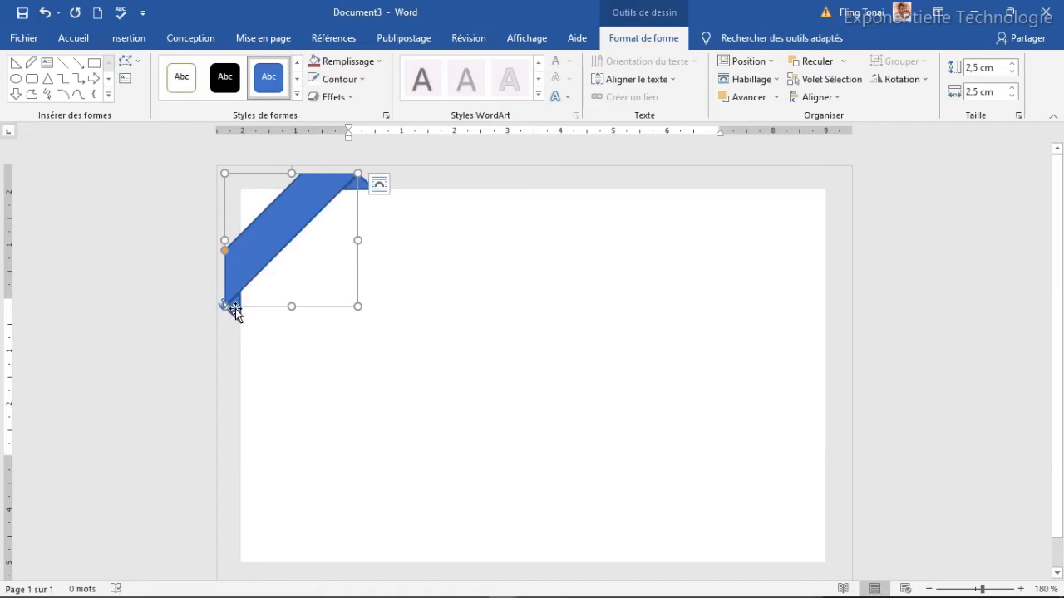
Give the corner ribbon a salmon-red fill and matching outline.
left_click(347, 62)
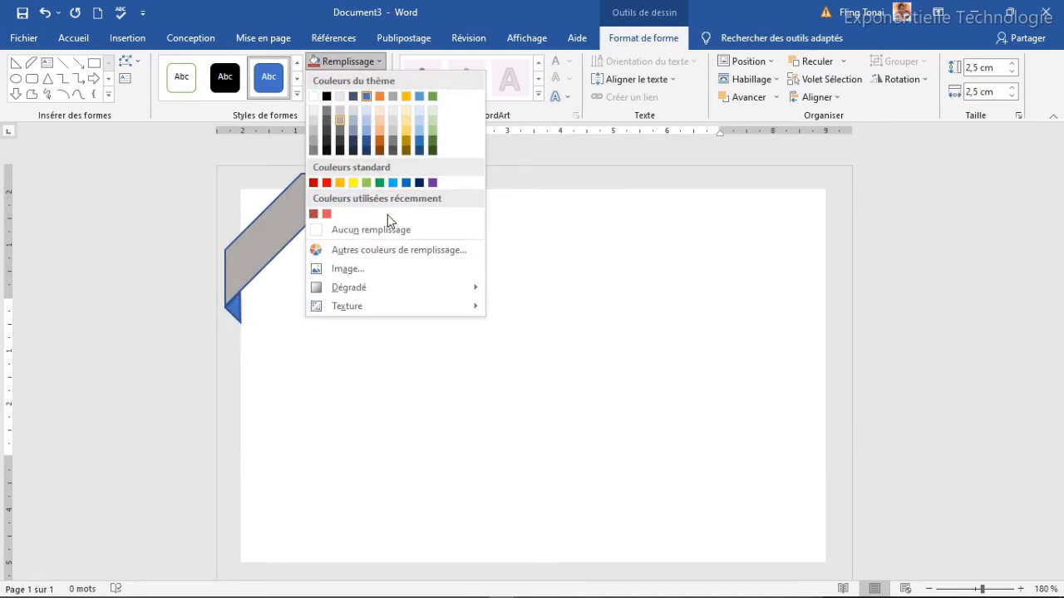
left_click(326, 214)
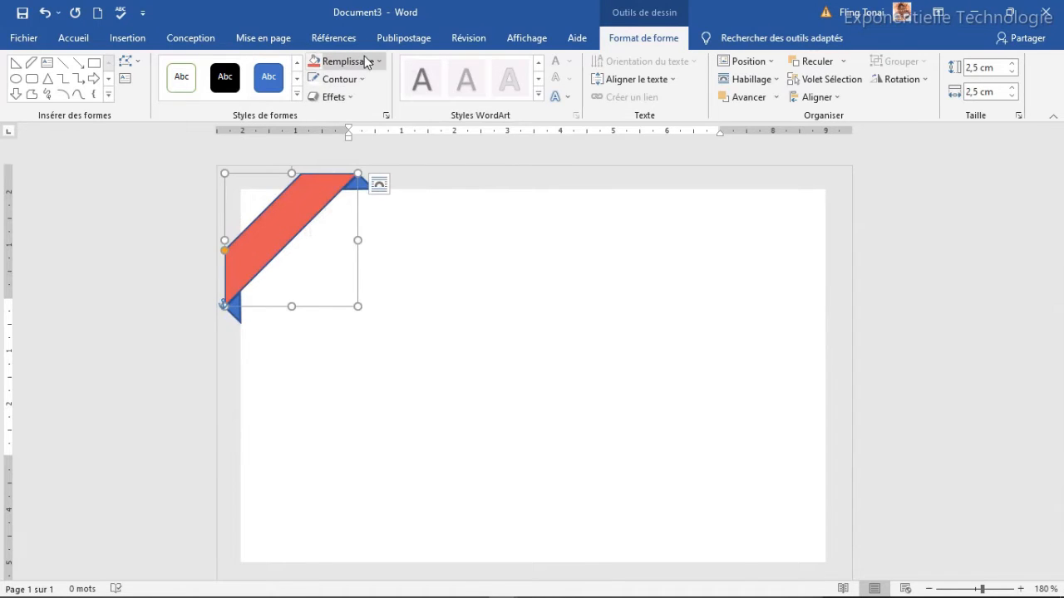
left_click(336, 79)
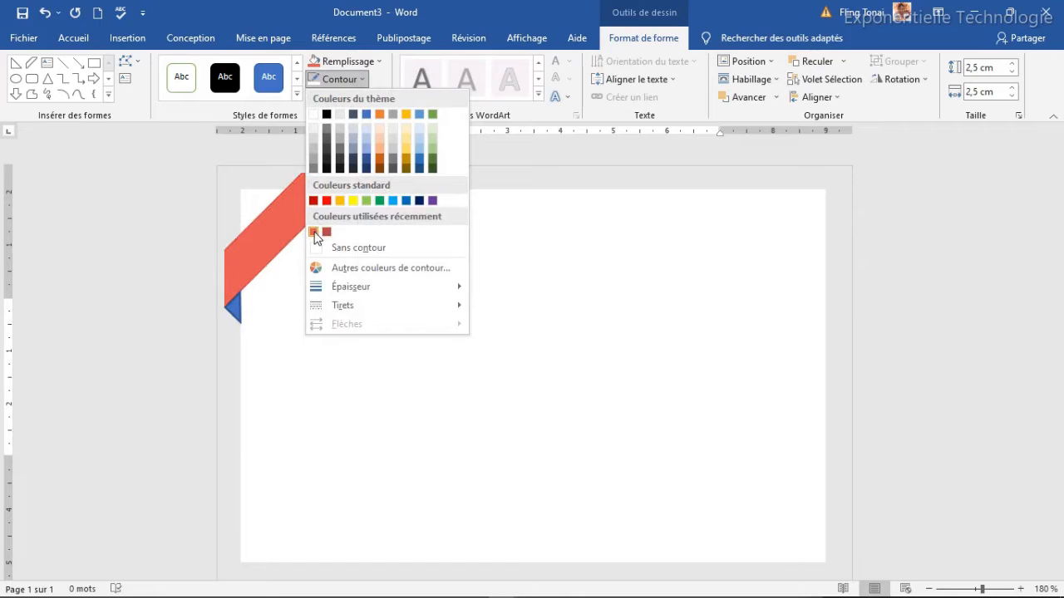
left_click(314, 232)
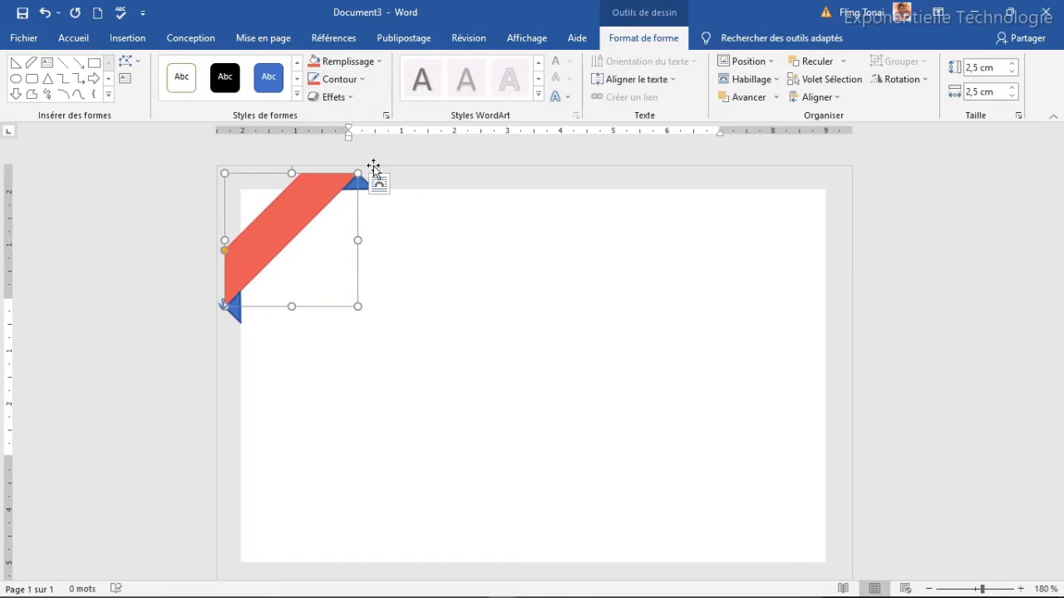
Colour both fold triangles with the recent red fill and red outline.
left_click(235, 309)
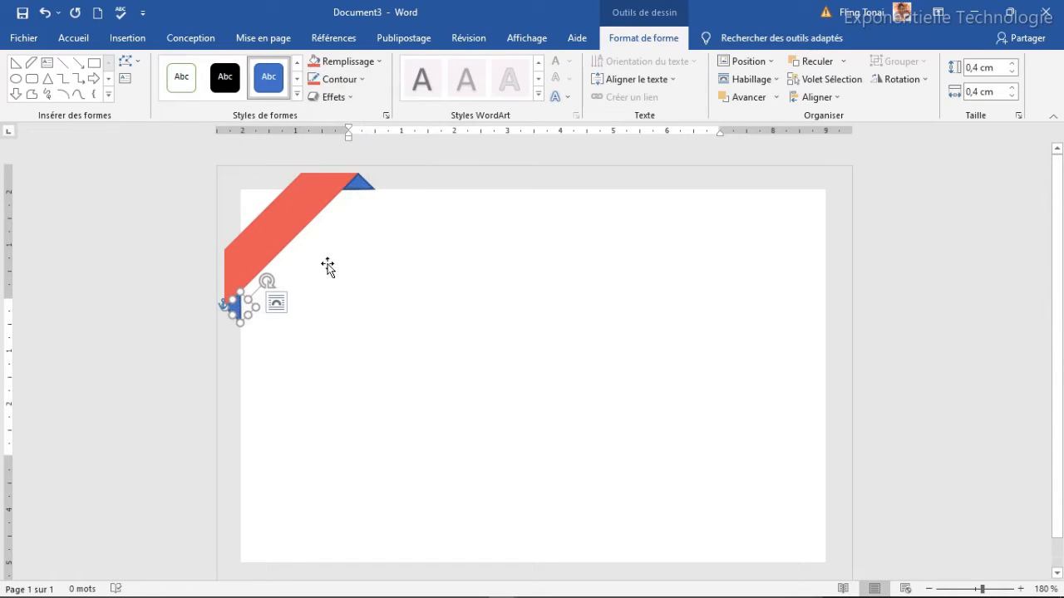
left_click(361, 179, "shift")
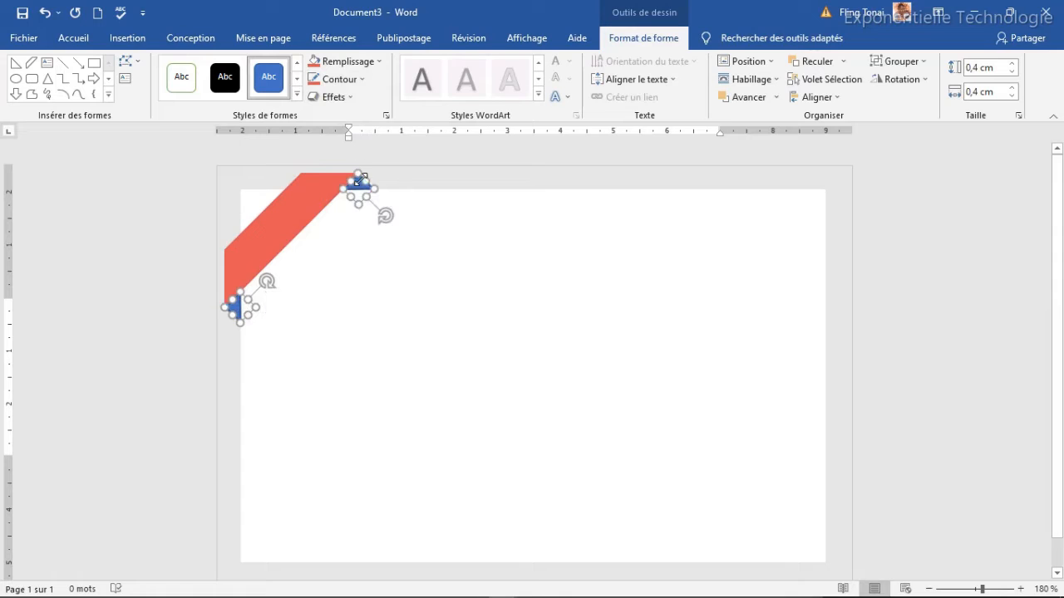
left_click(371, 68)
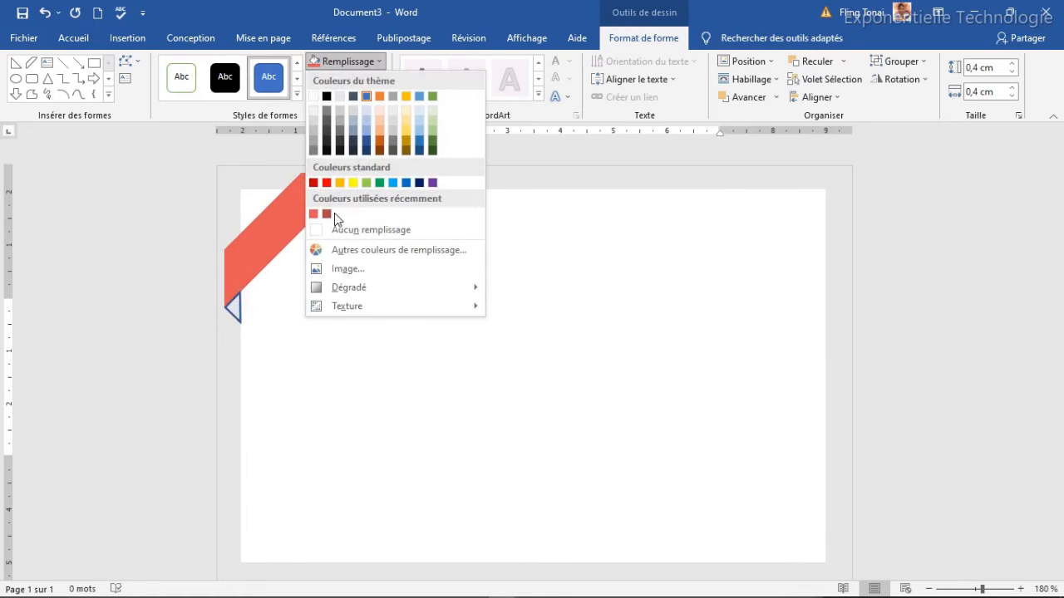
left_click(325, 214)
left_click(337, 79)
left_click(314, 232)
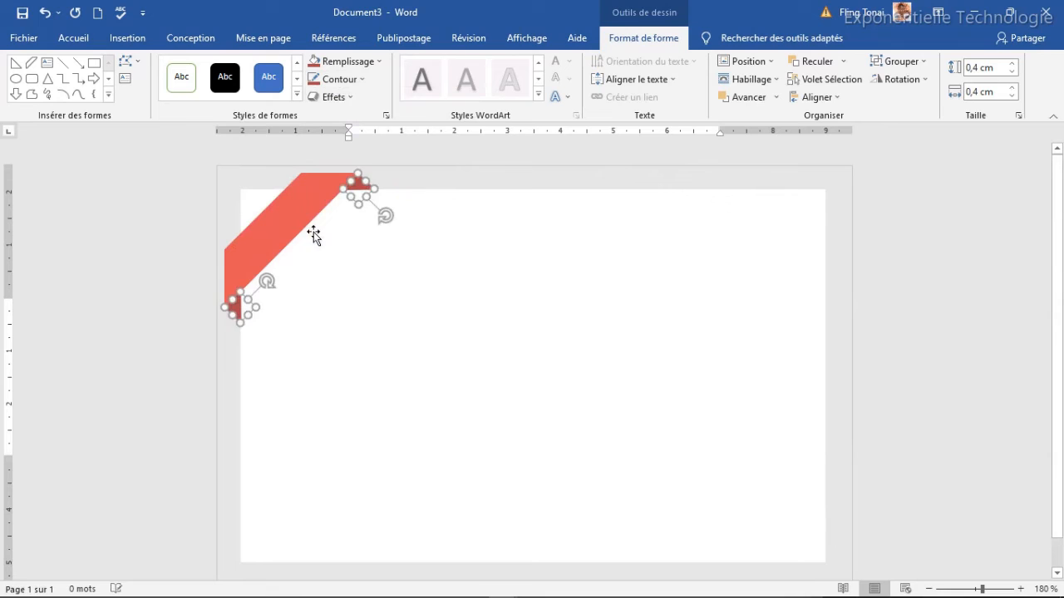
left_click(396, 252)
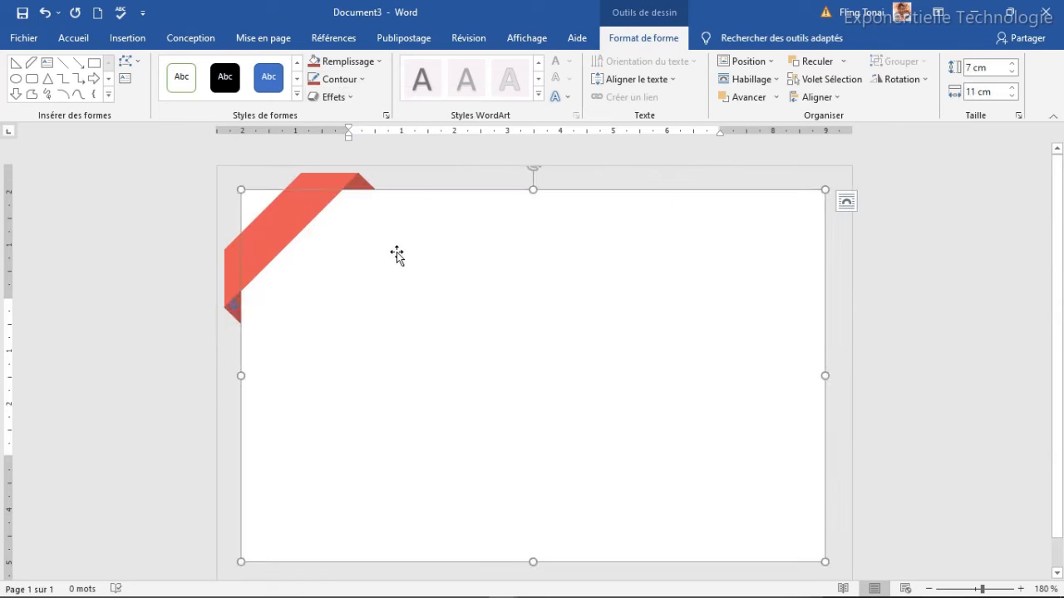
left_click(232, 258)
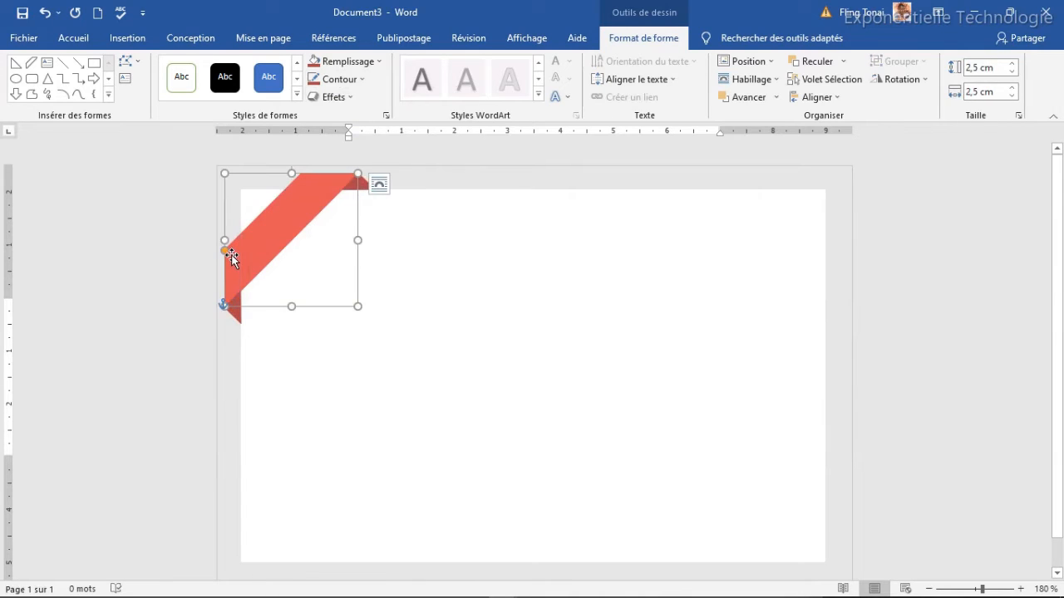
left_click(233, 312, "ctrl")
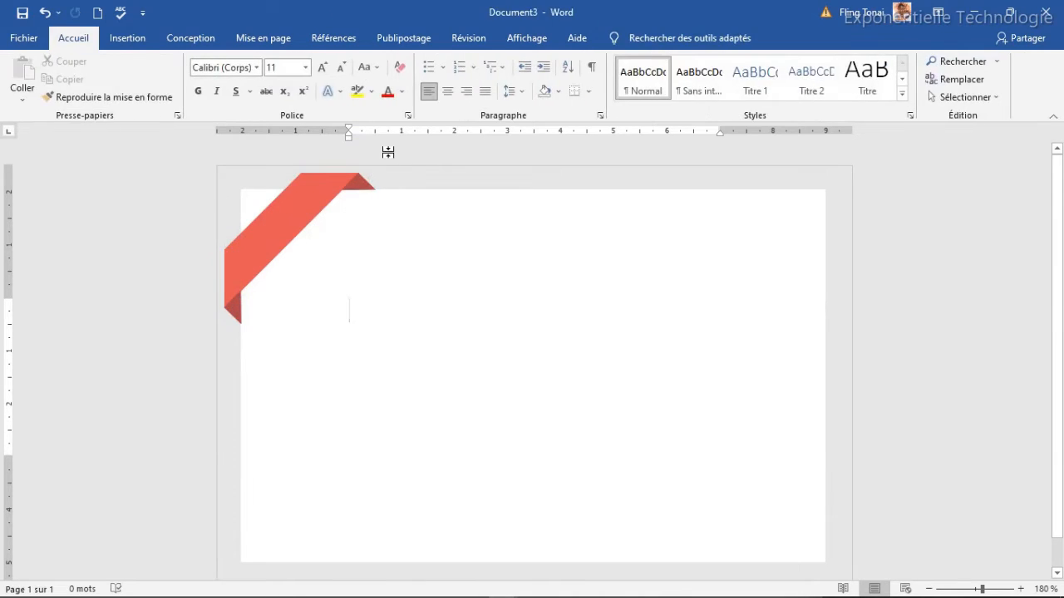
Group the red corner ribbon with its dark-red fold.
left_click(319, 190)
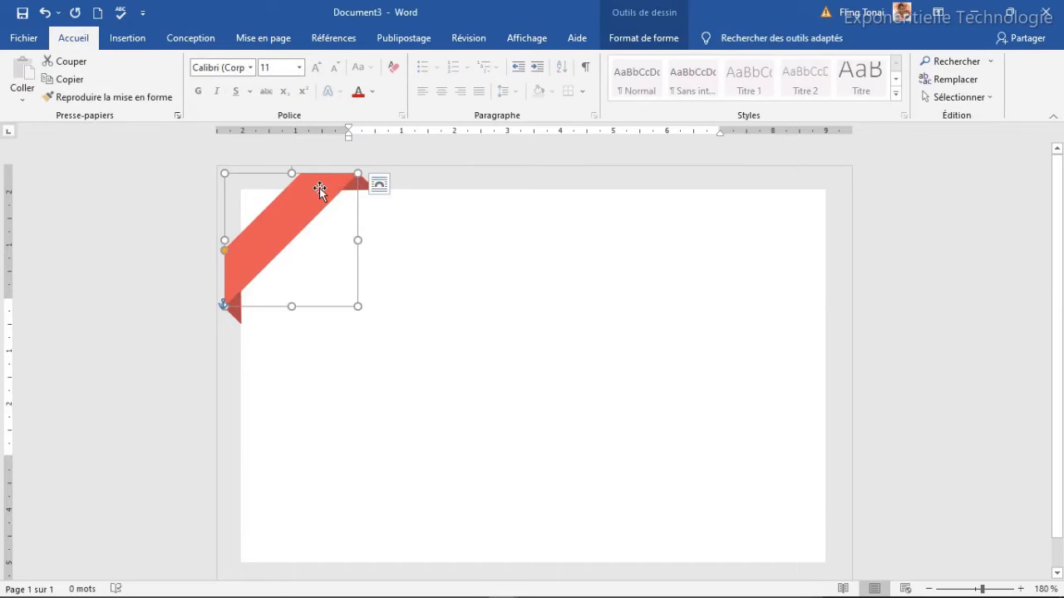
left_click(364, 183)
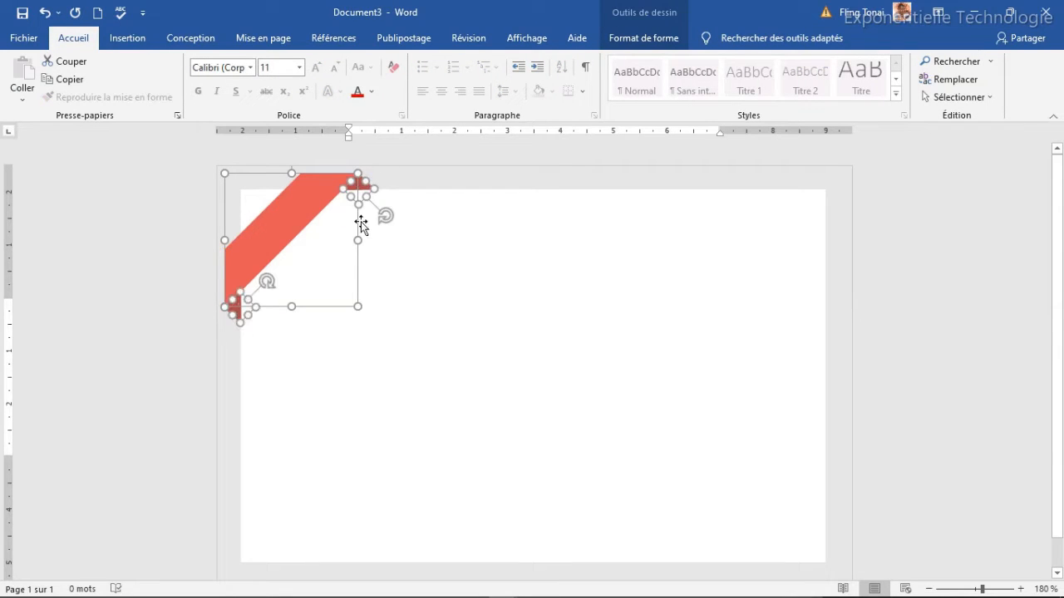
left_click(631, 46)
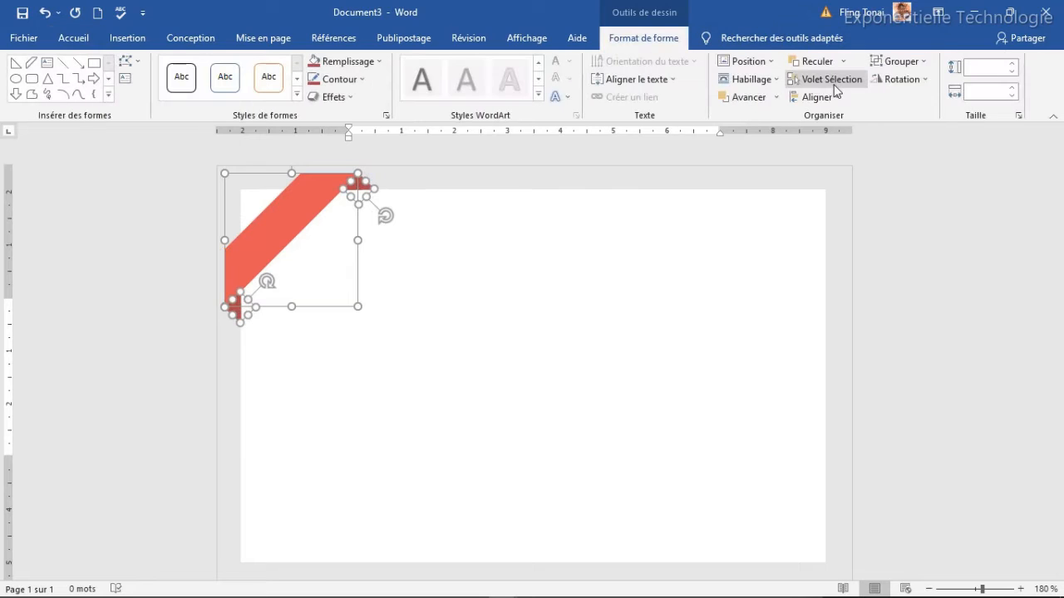
left_click(913, 65)
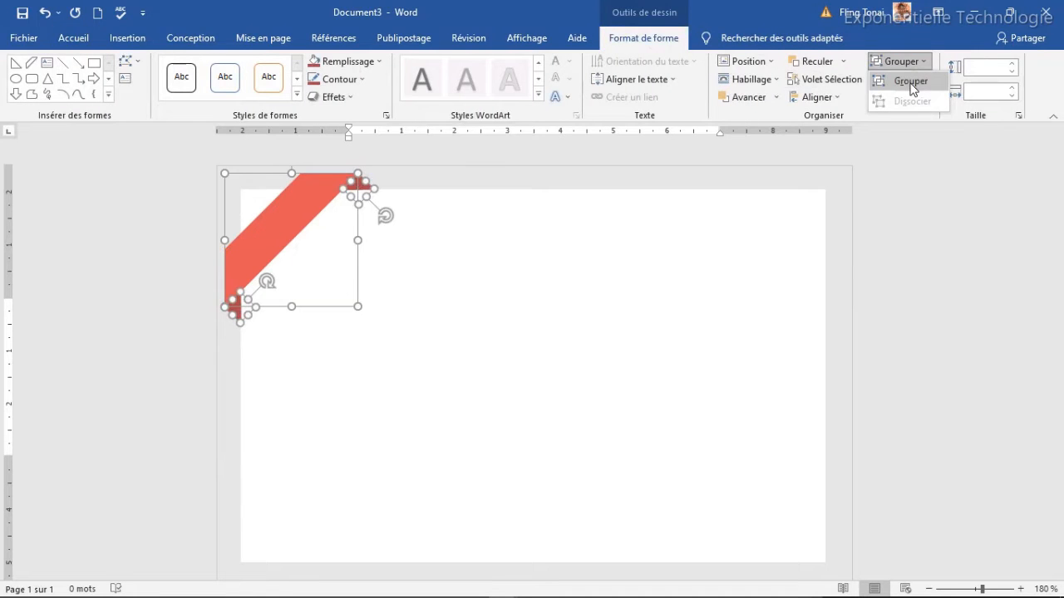
left_click(911, 80)
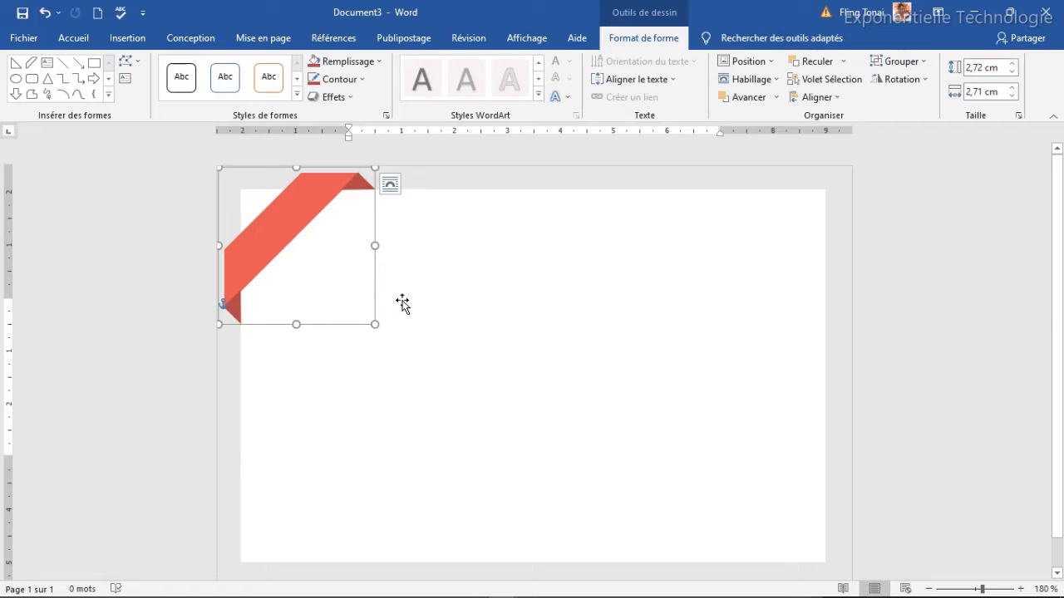
Duplicate the grouped ribbon and flip the copy vertically and horizontally.
key("ctrl+d")
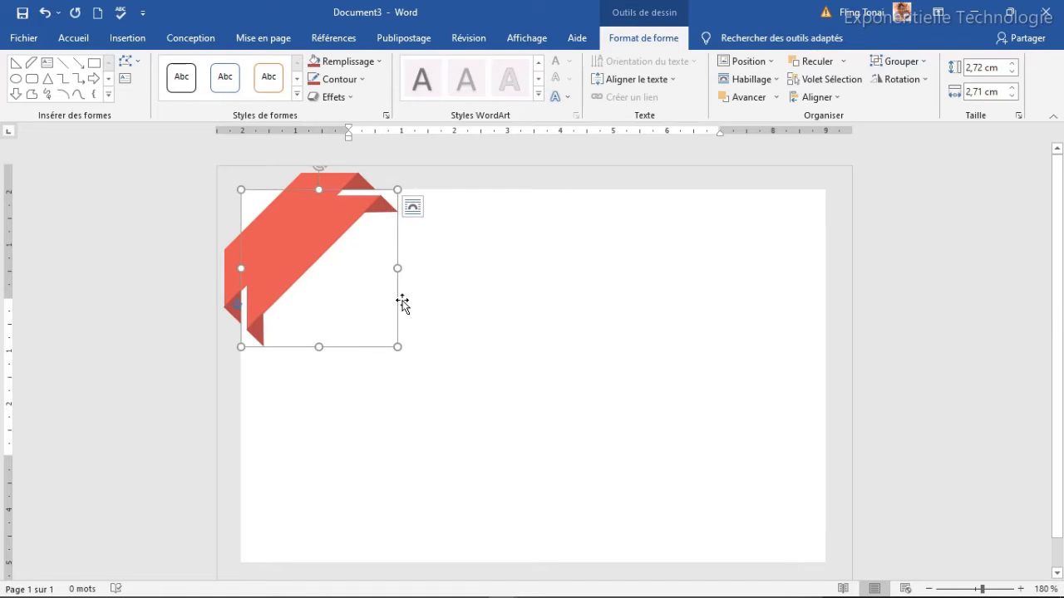
left_click(902, 79)
left_click(906, 140)
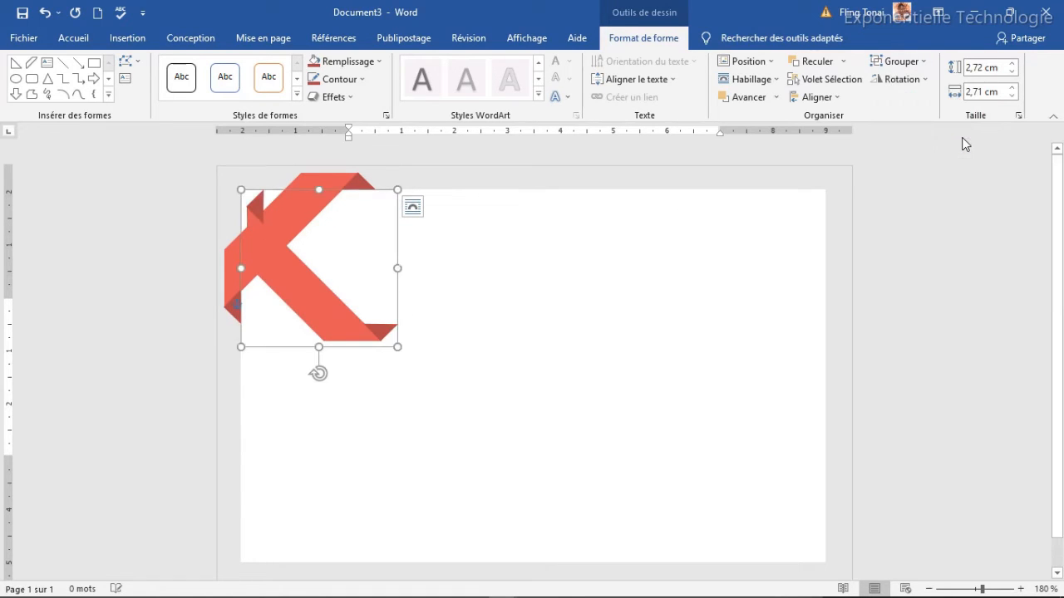
left_click(912, 65)
left_click(912, 66)
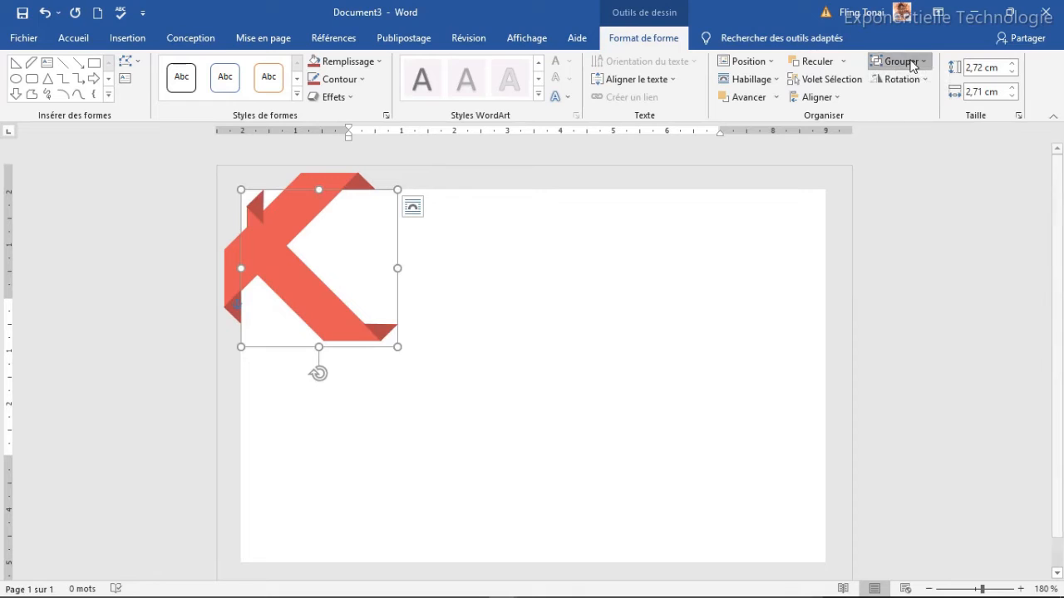
left_click(906, 79)
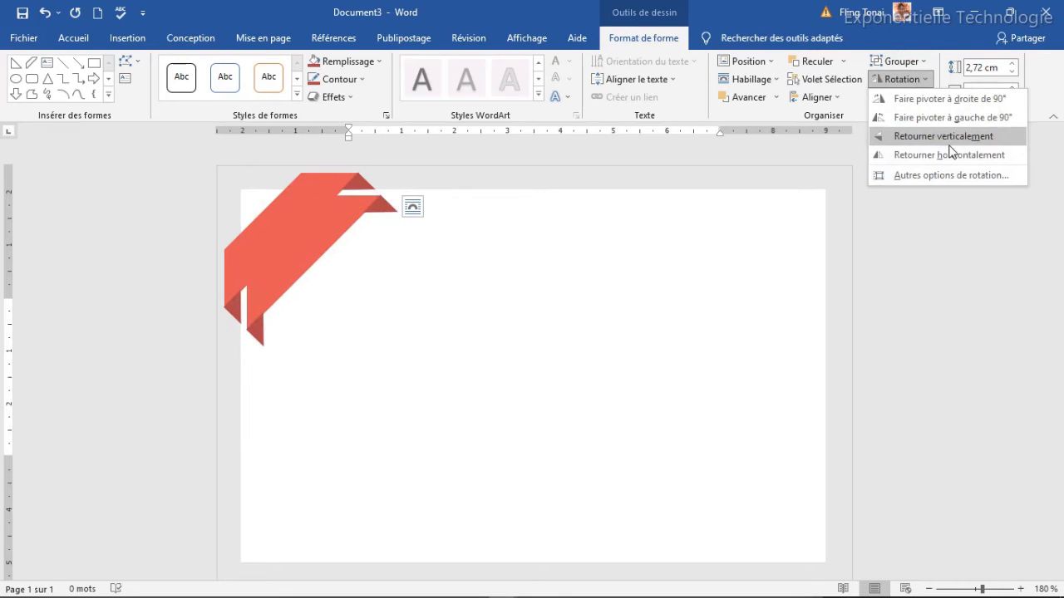
left_click(955, 154)
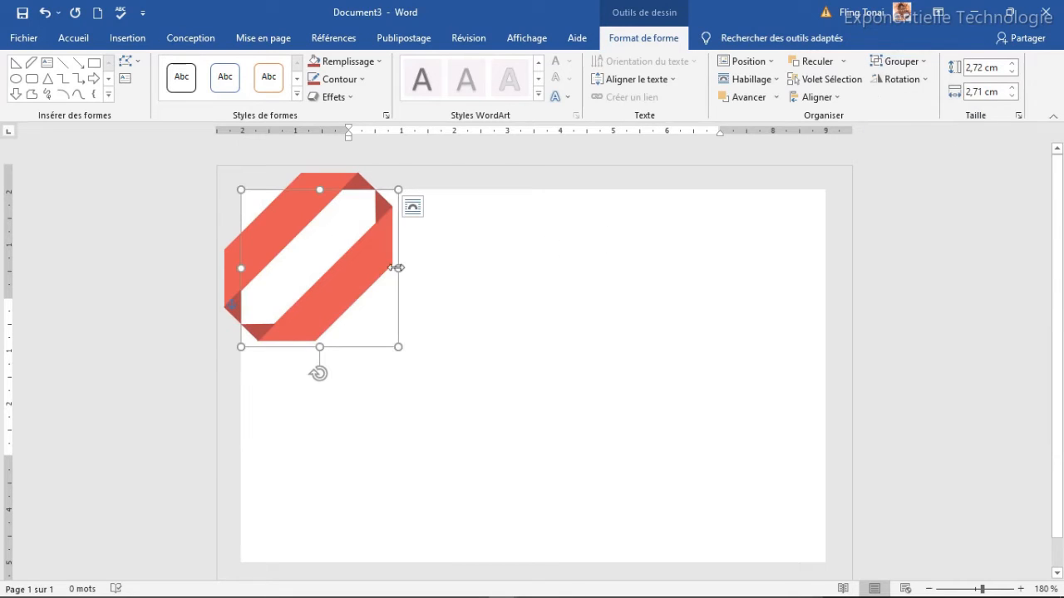
Move the flipped ribbon to the bottom-right corner and group it with the card and top-left ribbon.
left_click_drag(368, 280, 813, 519)
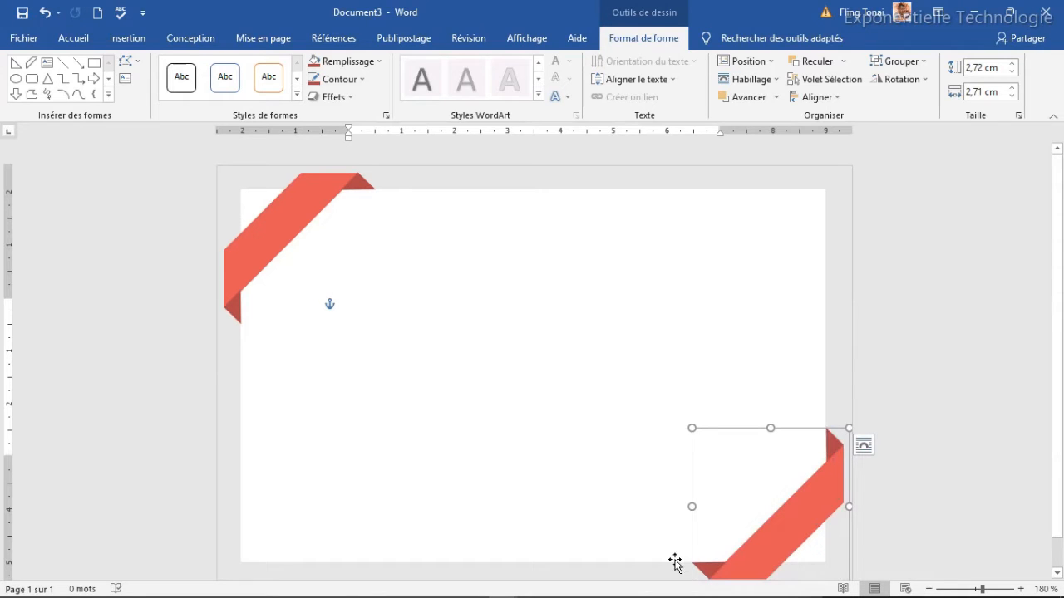
left_click(529, 375)
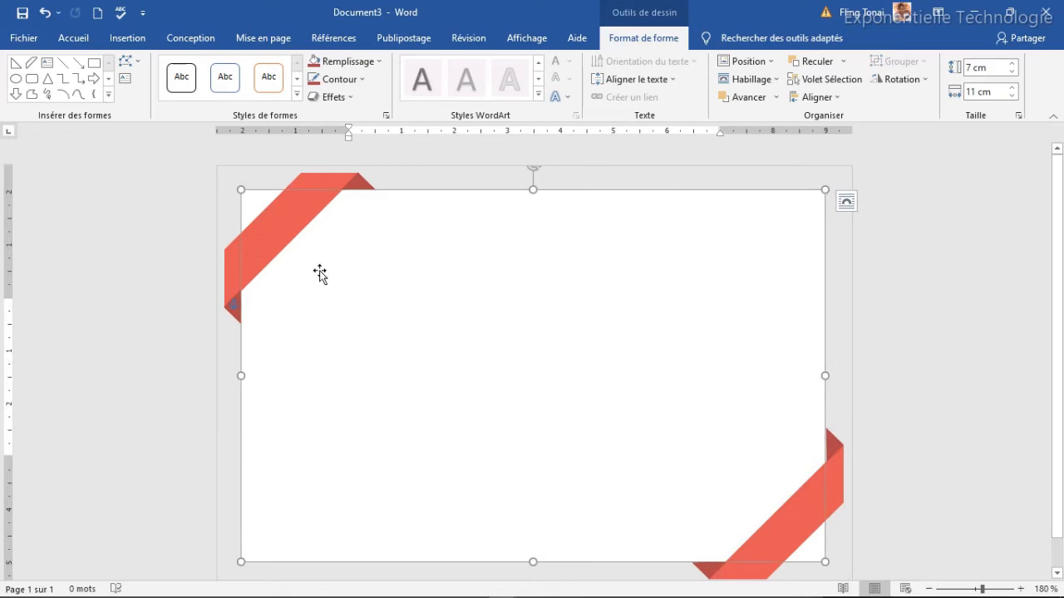
left_click(800, 513, "shift")
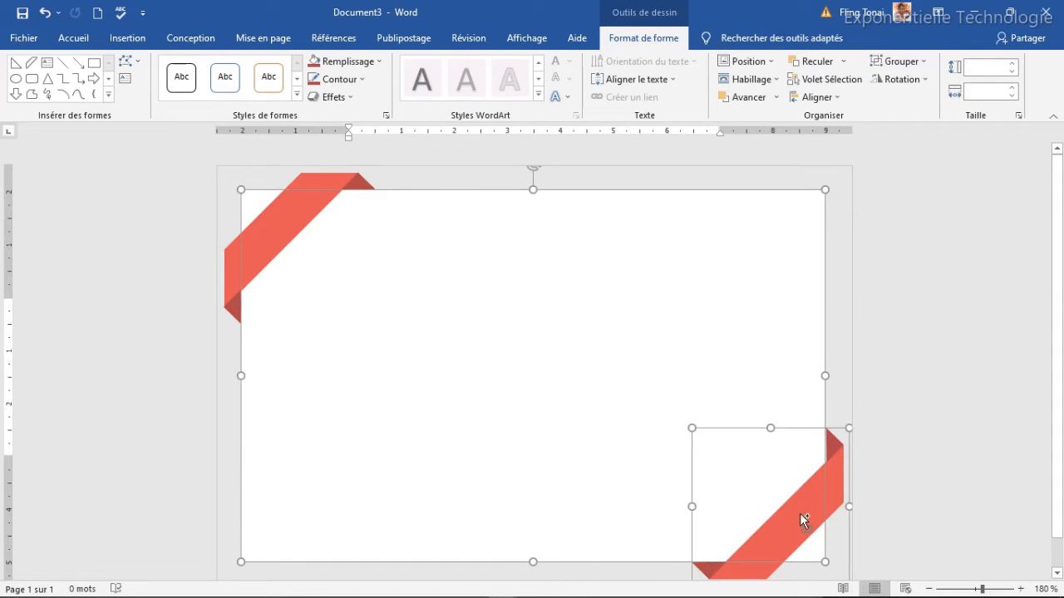
left_click(269, 226, "shift")
left_click(906, 61)
left_click(909, 82)
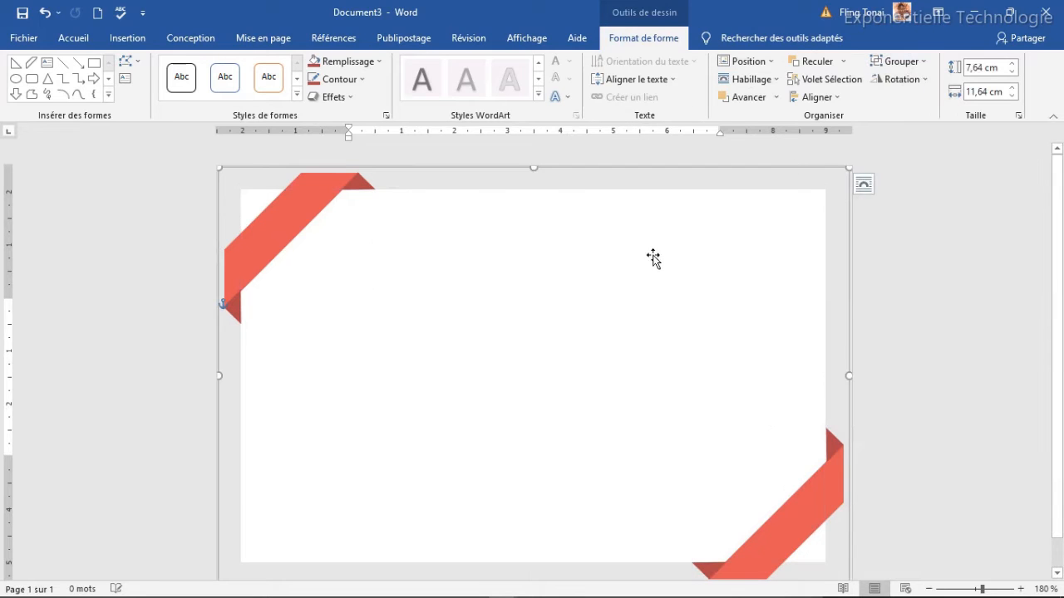
Add a 0,6 × 0,6 cm five-point star near the card's top centre.
left_click(108, 95)
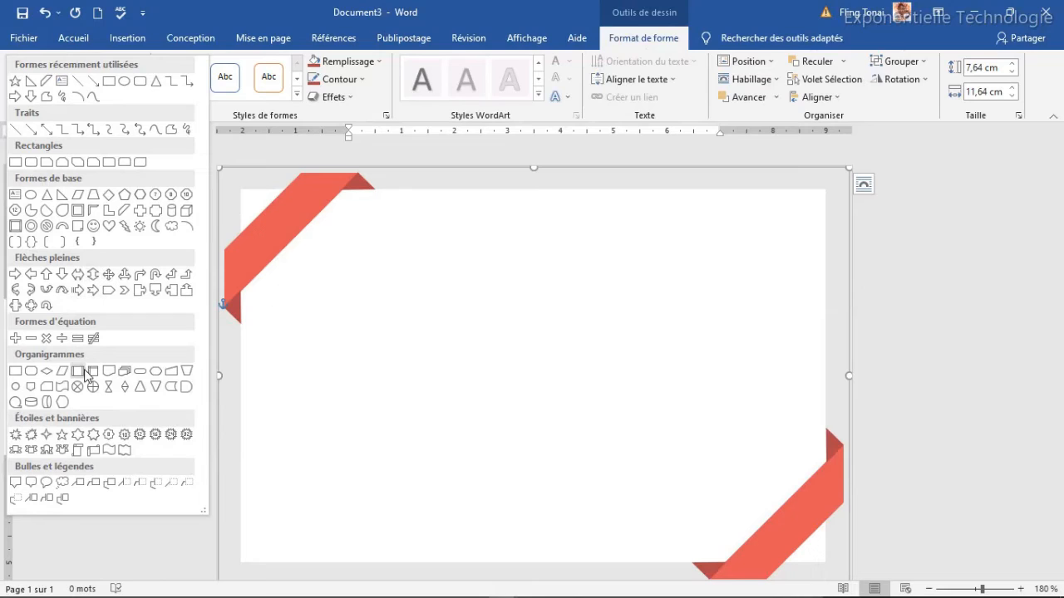
left_click(62, 434)
left_click(464, 299)
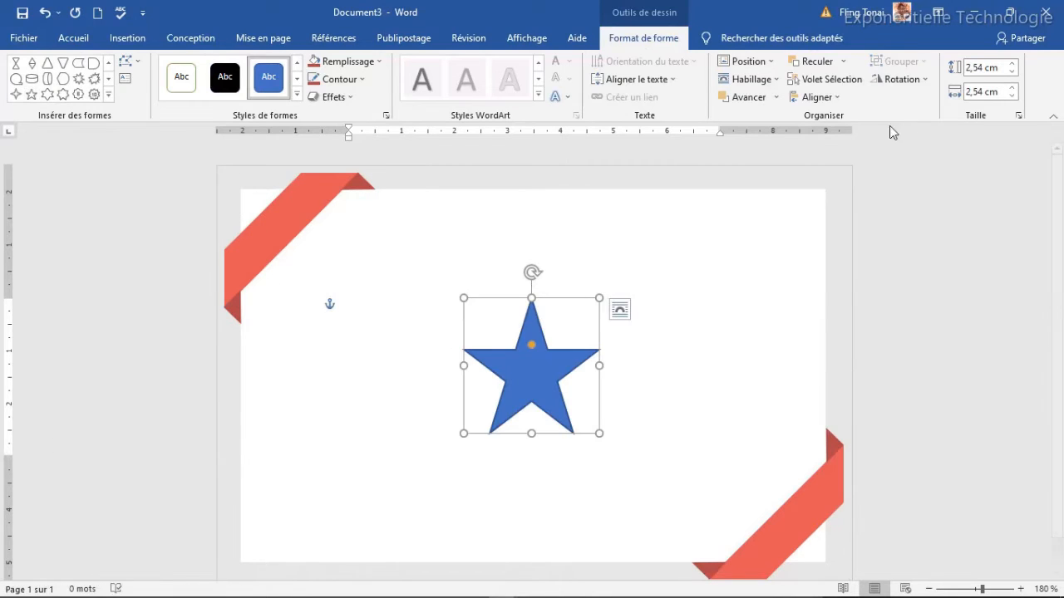
left_click(974, 70)
type("0")
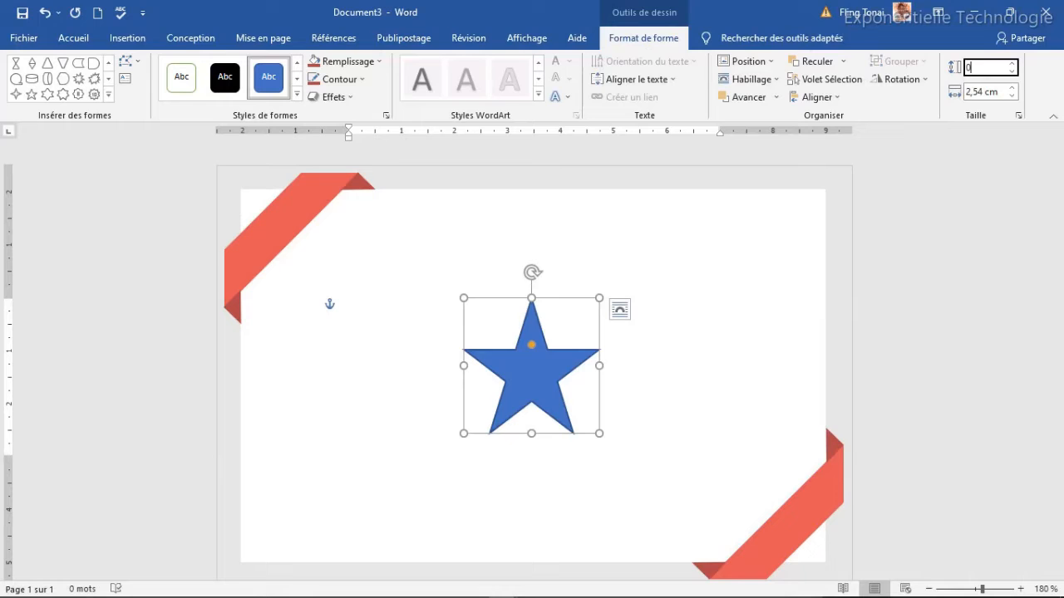
type(",6")
key("Tab")
type("0")
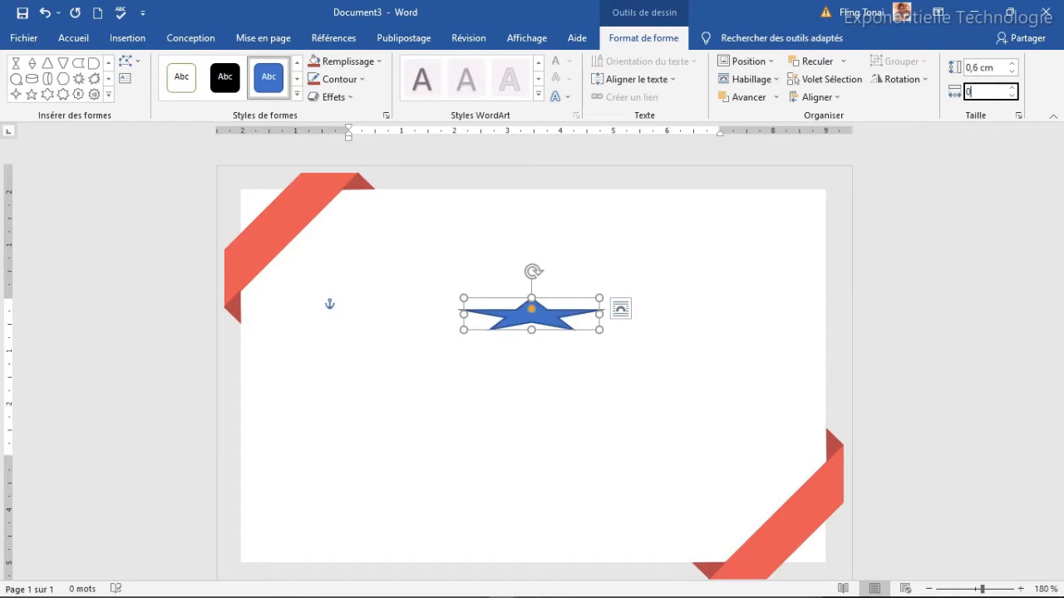
type(",6")
key("Tab")
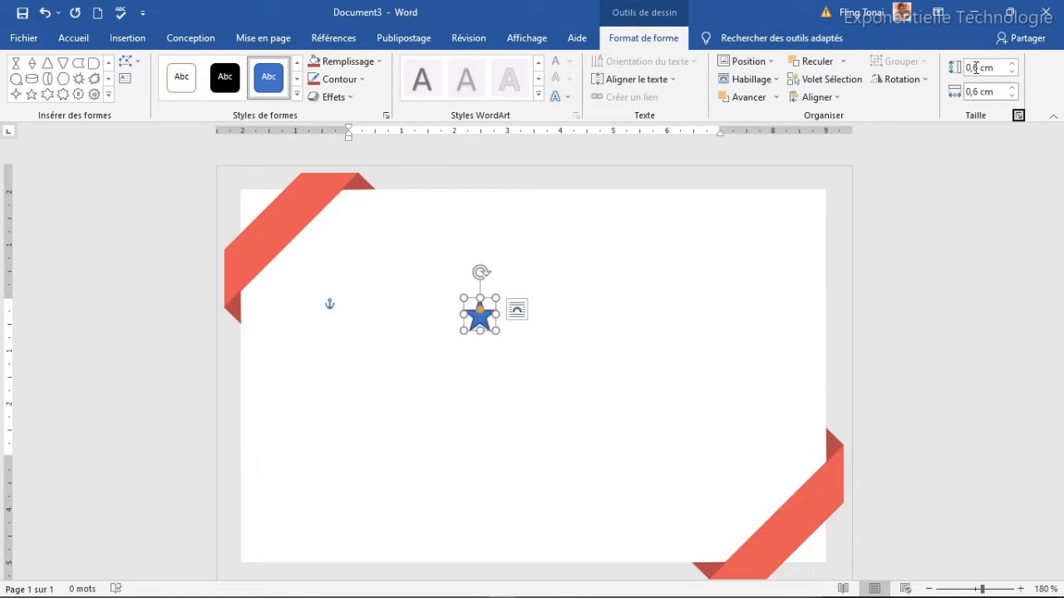
left_click_drag(480, 318, 544, 243)
Duplicate the star at 0,4 cm and place it beside the larger star.
key("ctrl+d")
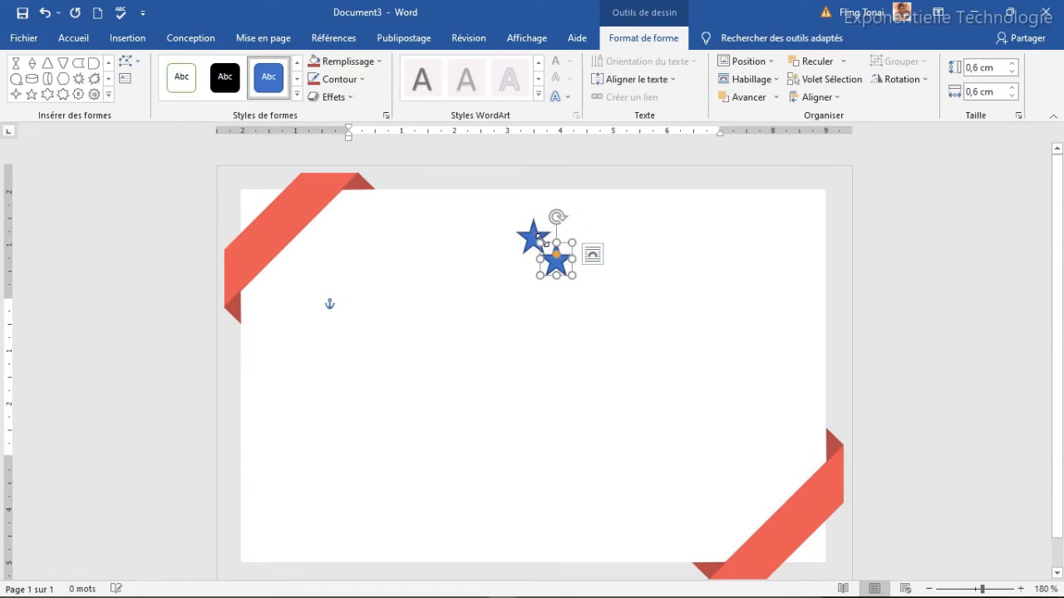
left_click(979, 68)
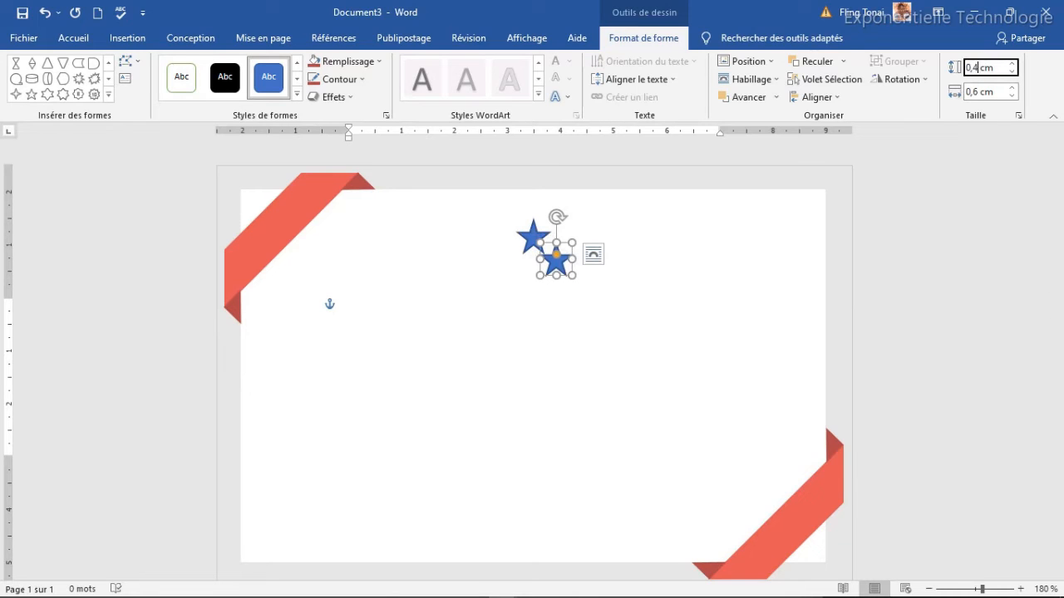
type("4")
key("Tab")
type("0,")
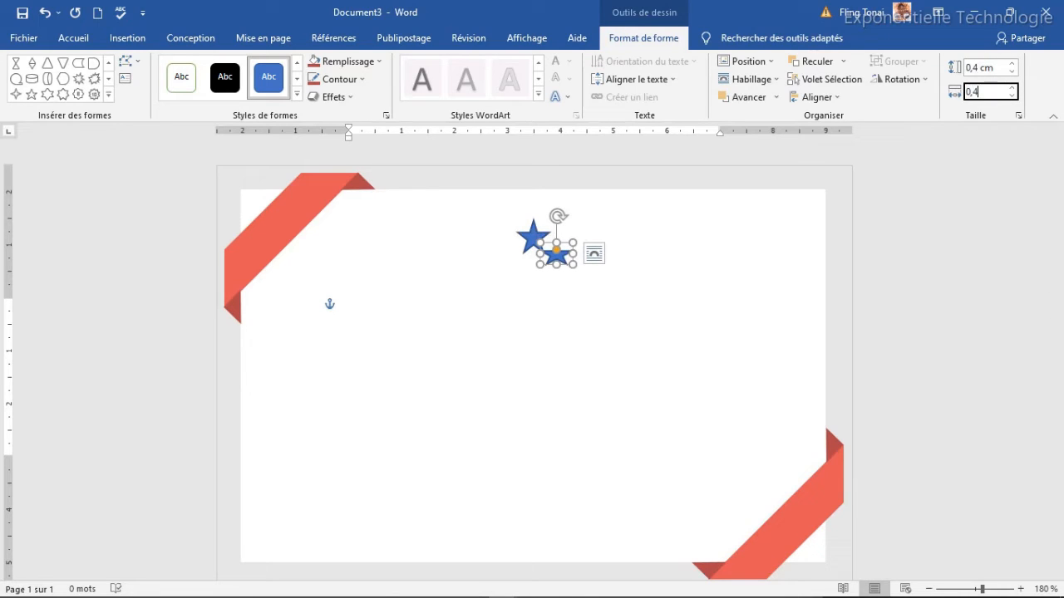
type("4")
key("Return")
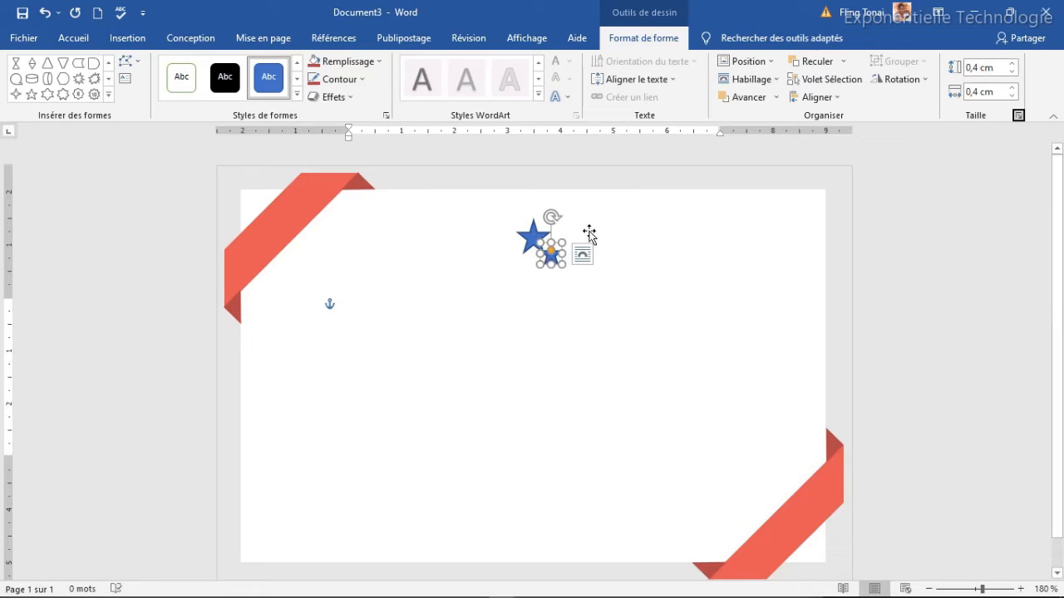
left_click_drag(550, 256, 501, 245)
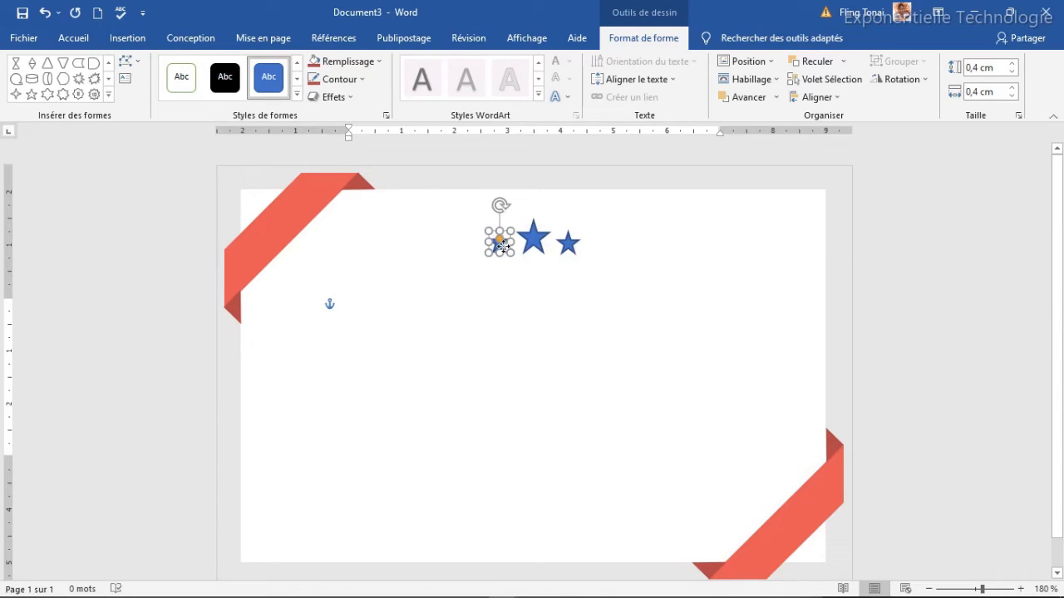
Select the three stars and group them into one object.
left_click(586, 308)
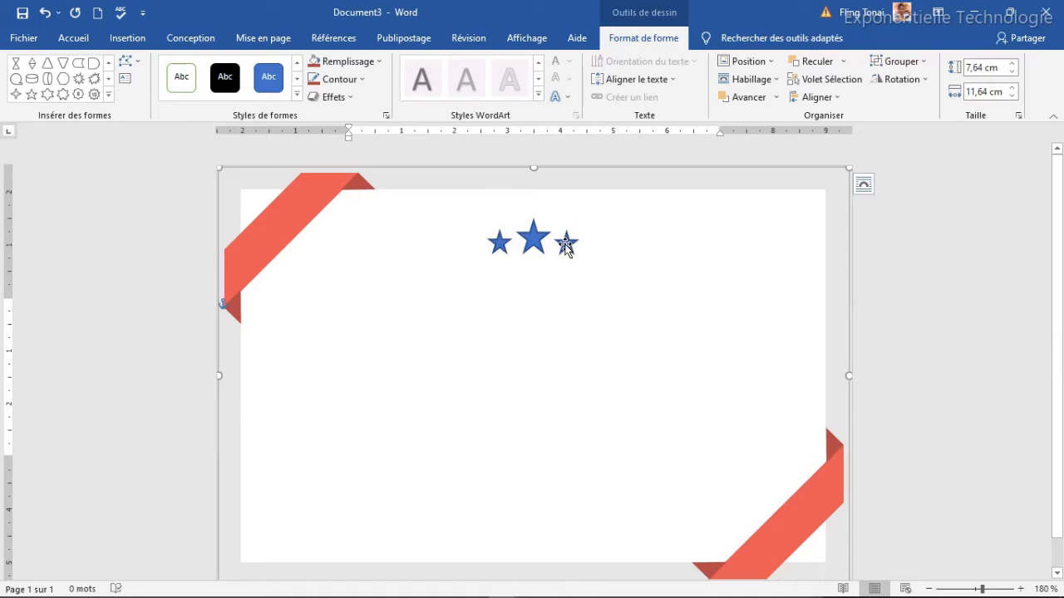
left_click(566, 246)
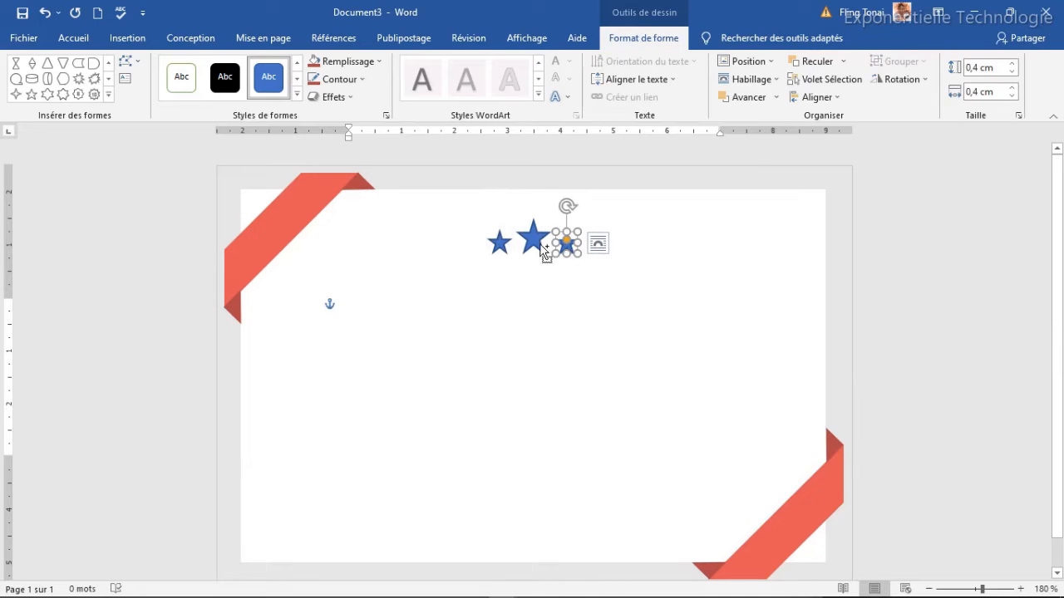
left_click(533, 241, "shift")
left_click(499, 243, "shift")
left_click(910, 67)
left_click(911, 81)
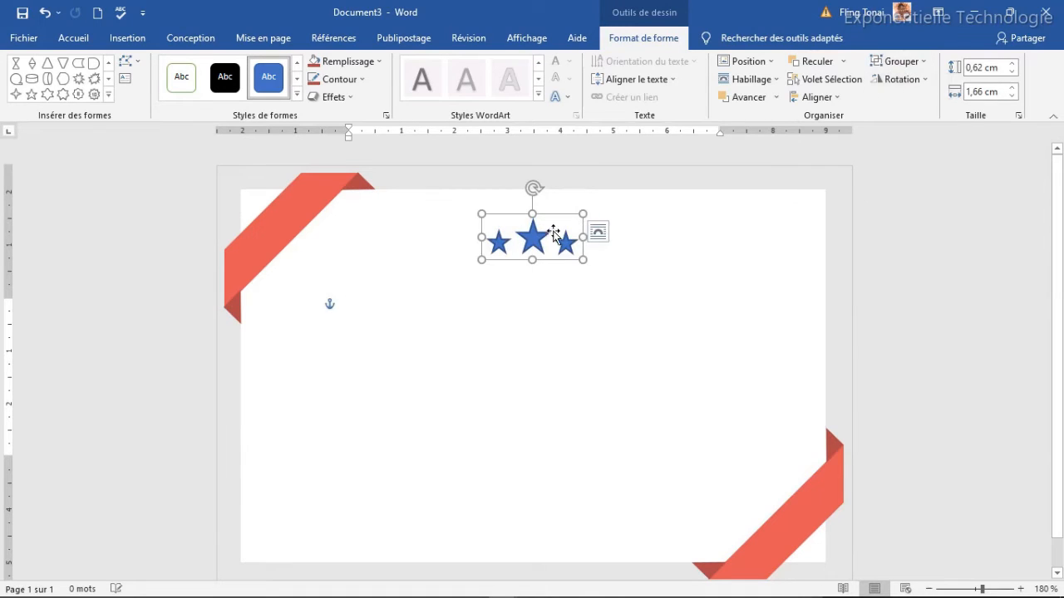
Give the star group a dark grey fill and dark grey outline.
left_click(376, 62)
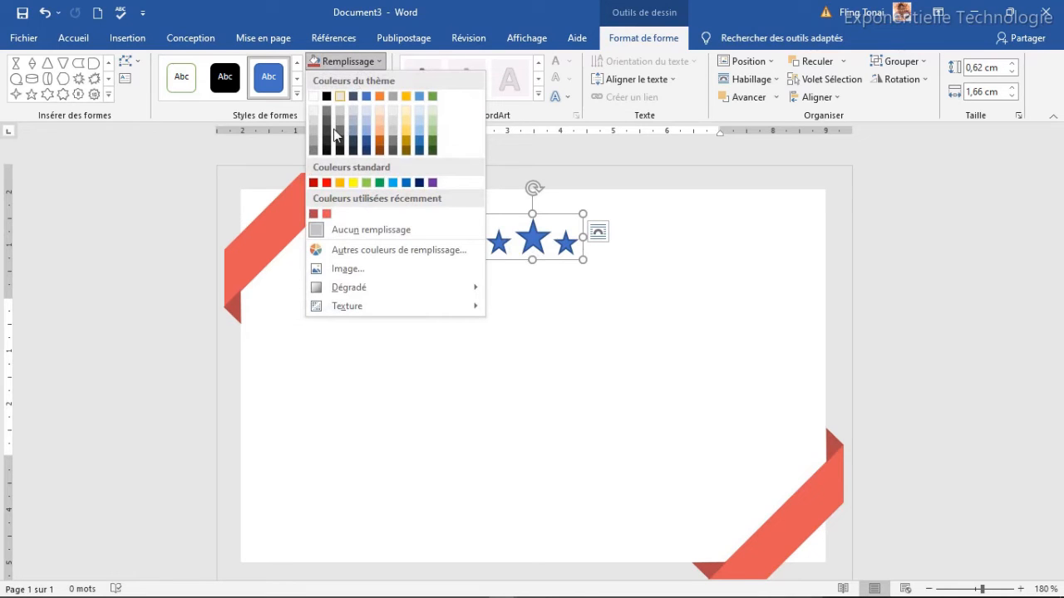
left_click(328, 133)
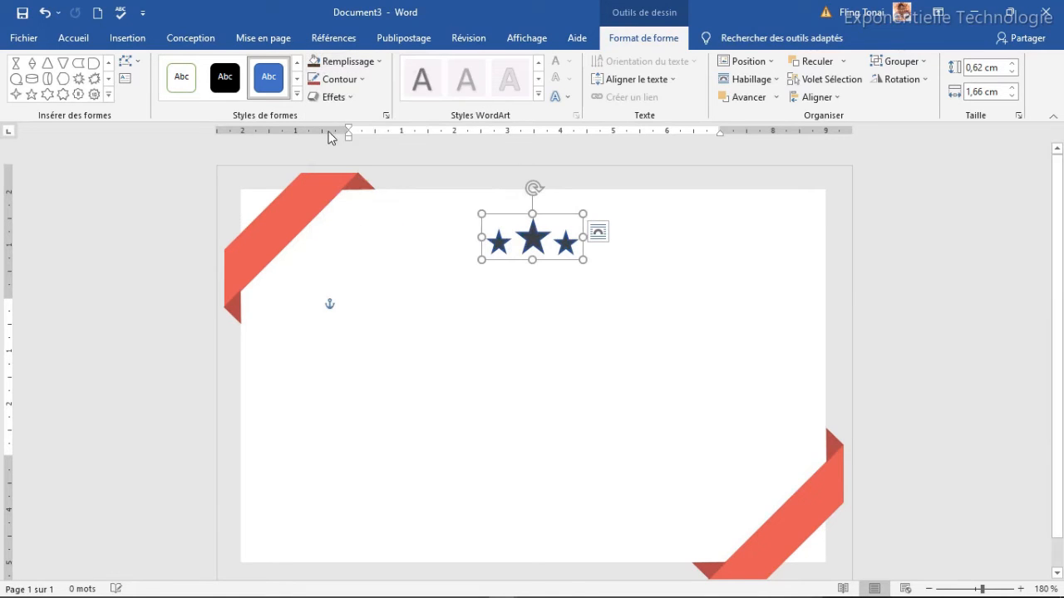
left_click(352, 83)
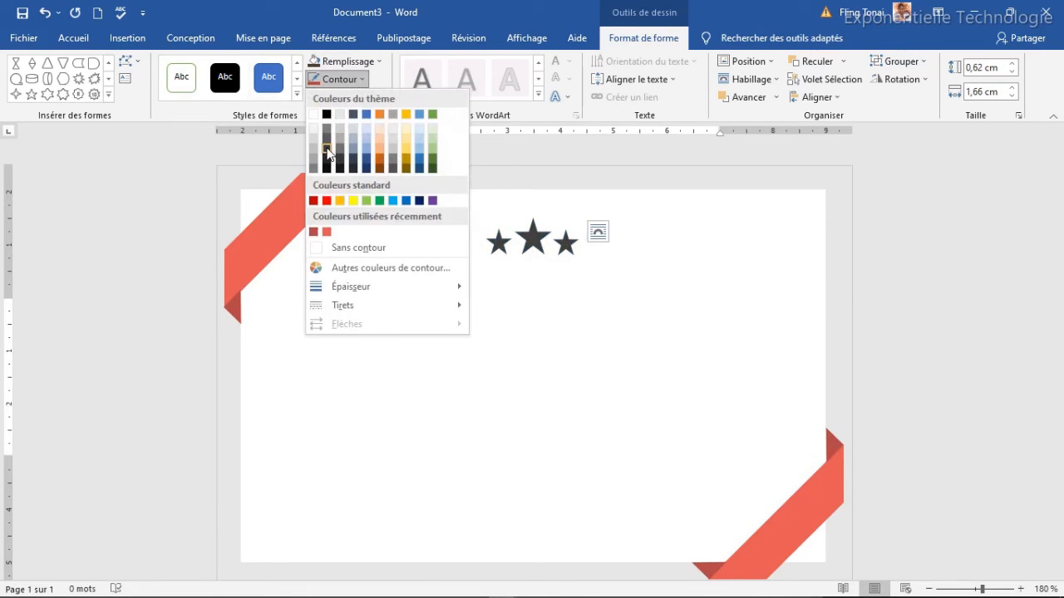
left_click(336, 142)
left_click(572, 337)
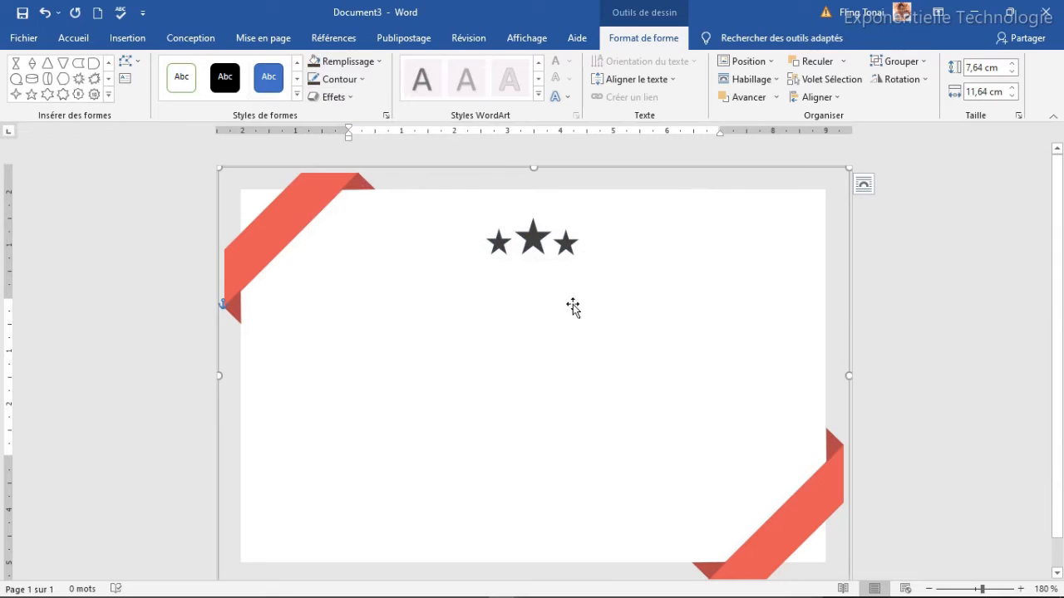
left_click(545, 241)
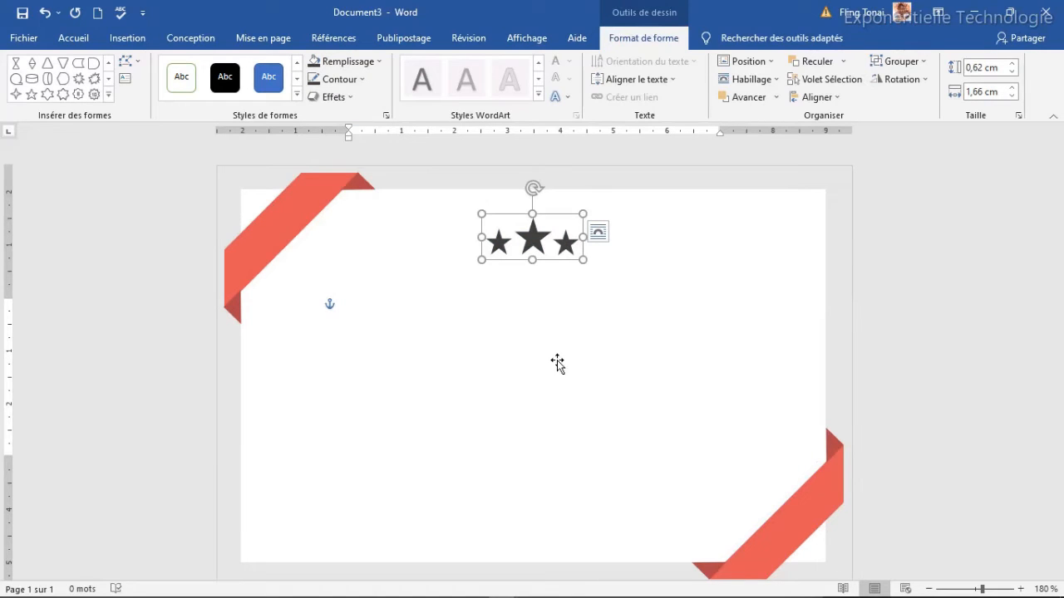
left_click(107, 96)
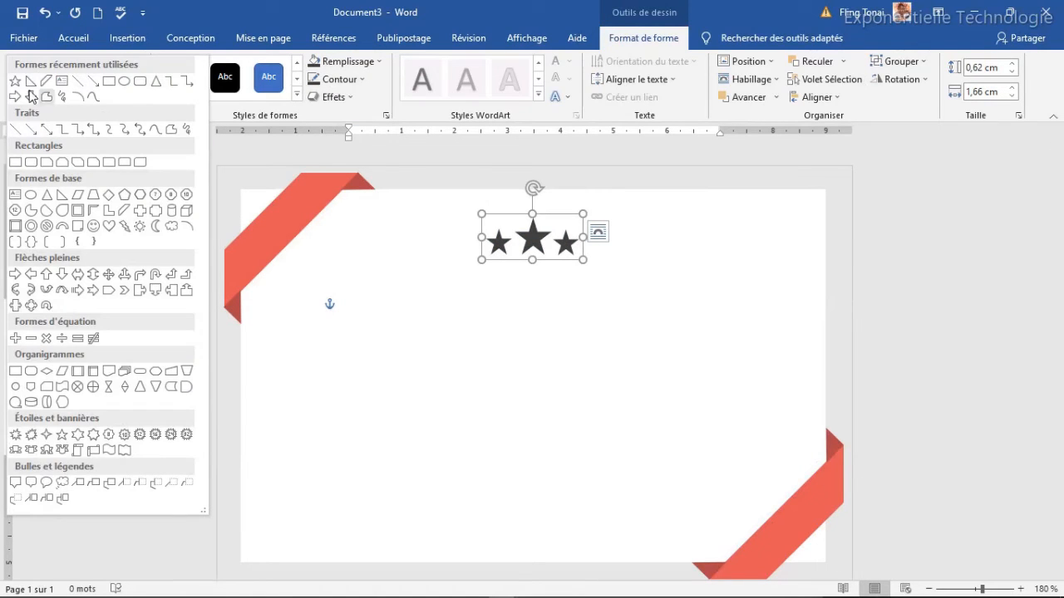
Draw a text box below the stars and type the title CERTIFICAT DE REUSSITE.
left_click(59, 87)
left_click_drag(397, 291, 724, 349)
type("CERTI")
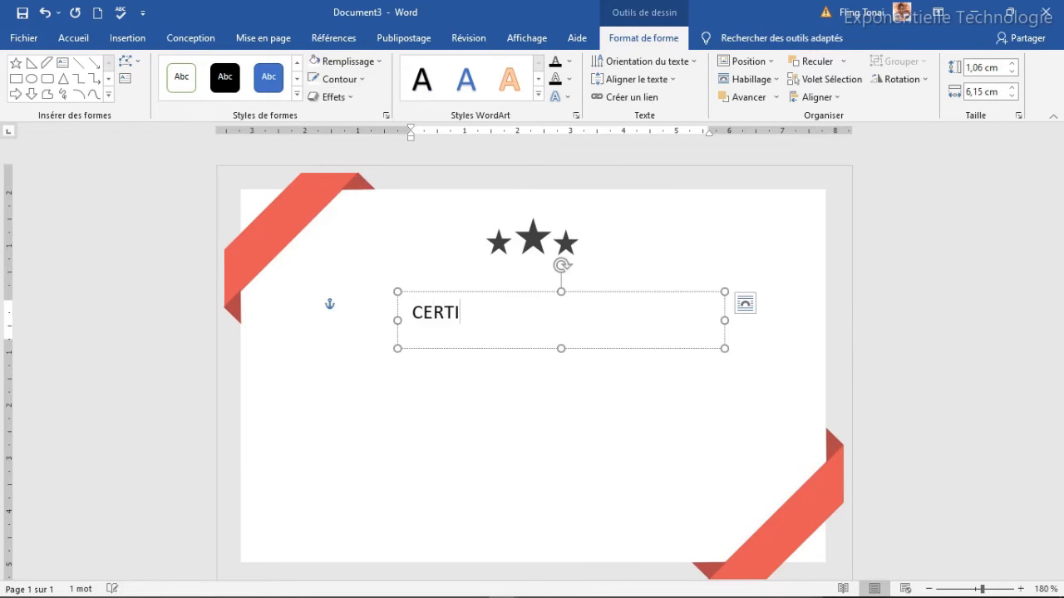
type("FICAT DE REUSSITE")
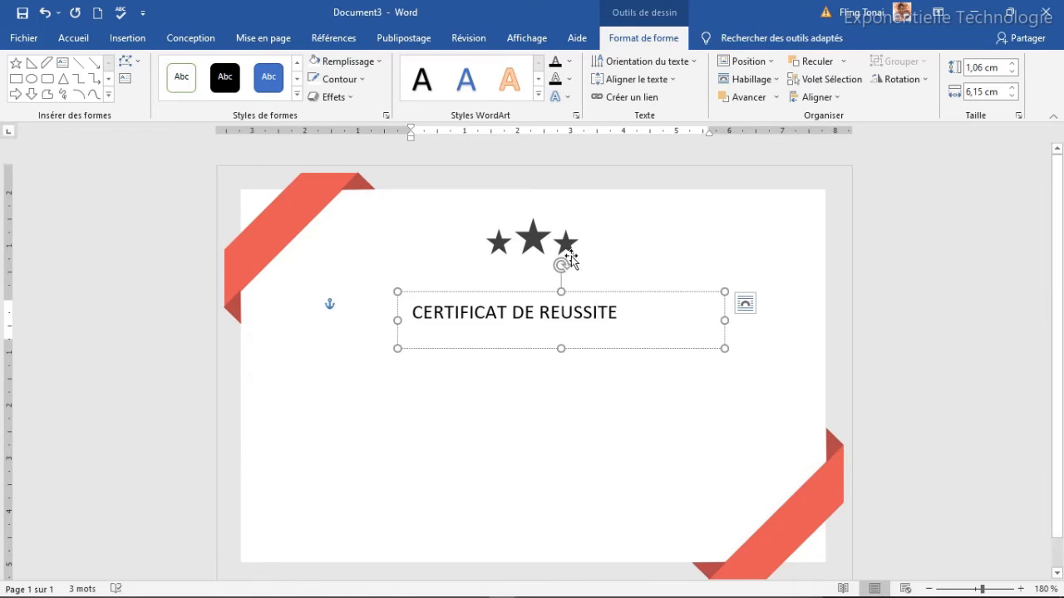
left_click(593, 293)
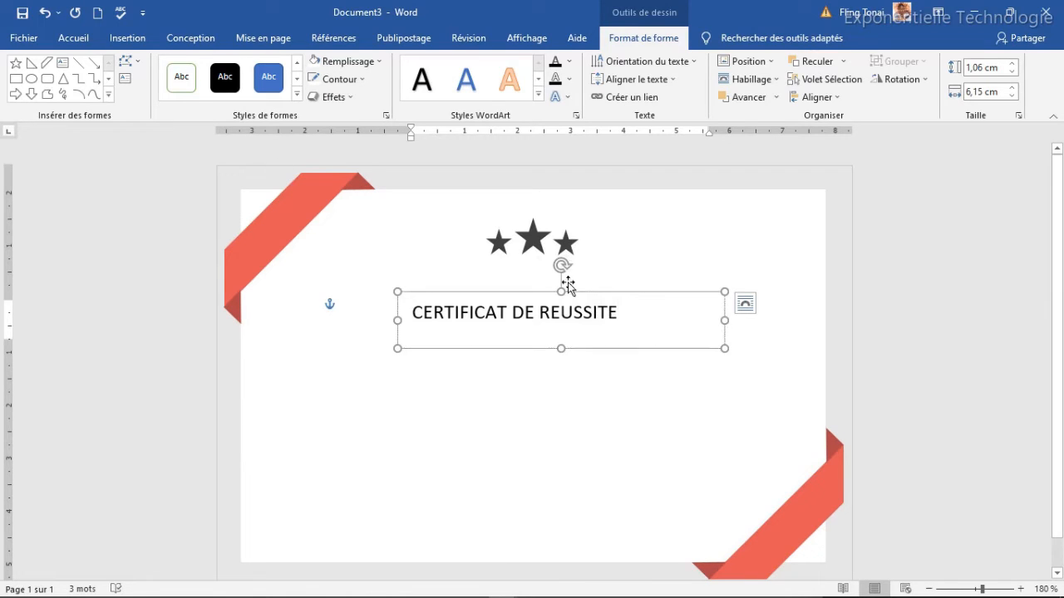
Format the title as bold, dark grey Gill Sans MT at size 12.
left_click(90, 39)
left_click(255, 68)
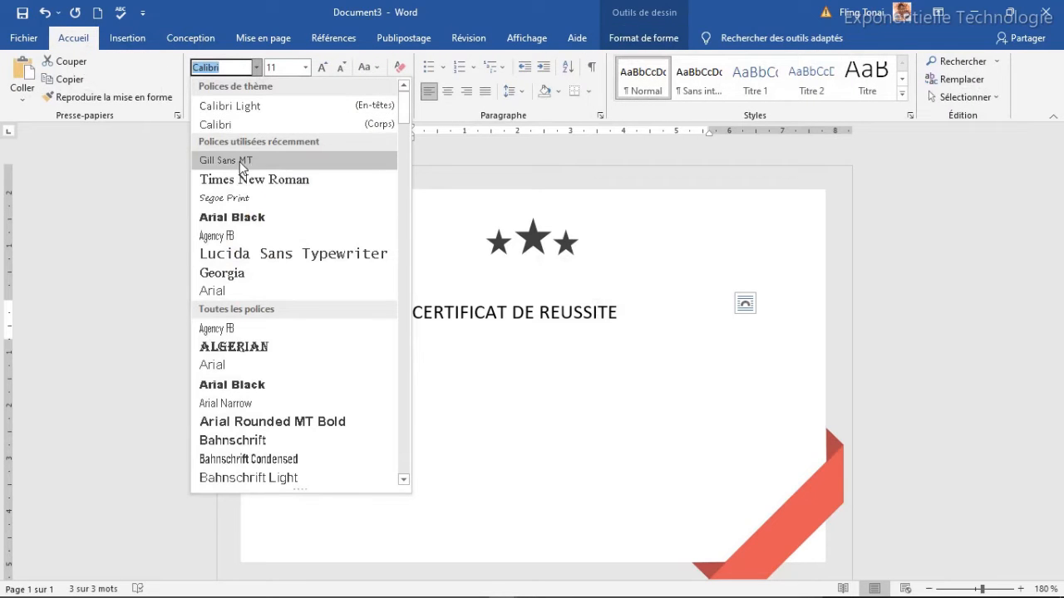
left_click(251, 163)
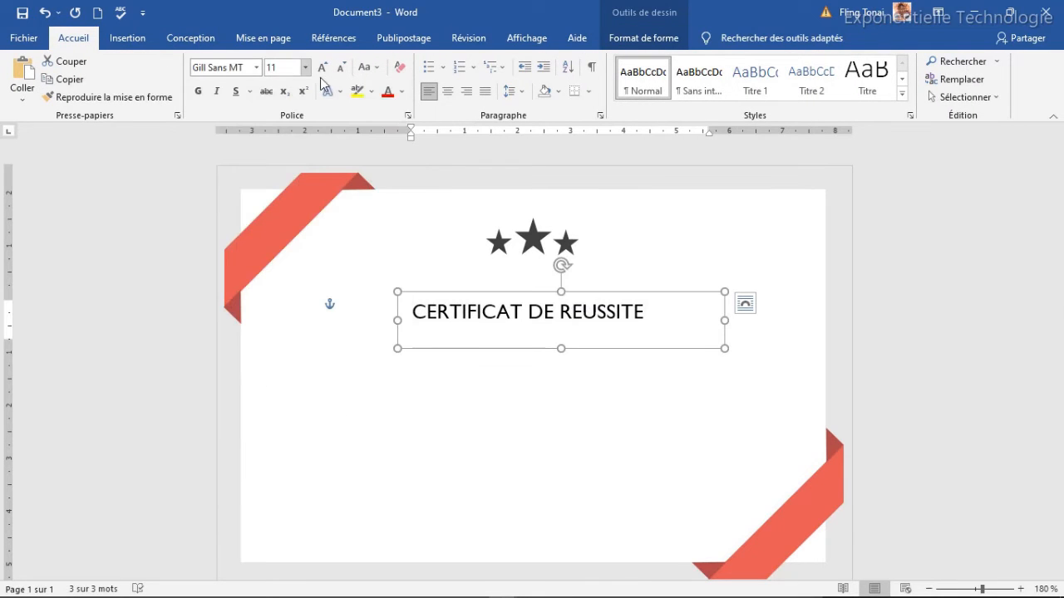
left_click(401, 91)
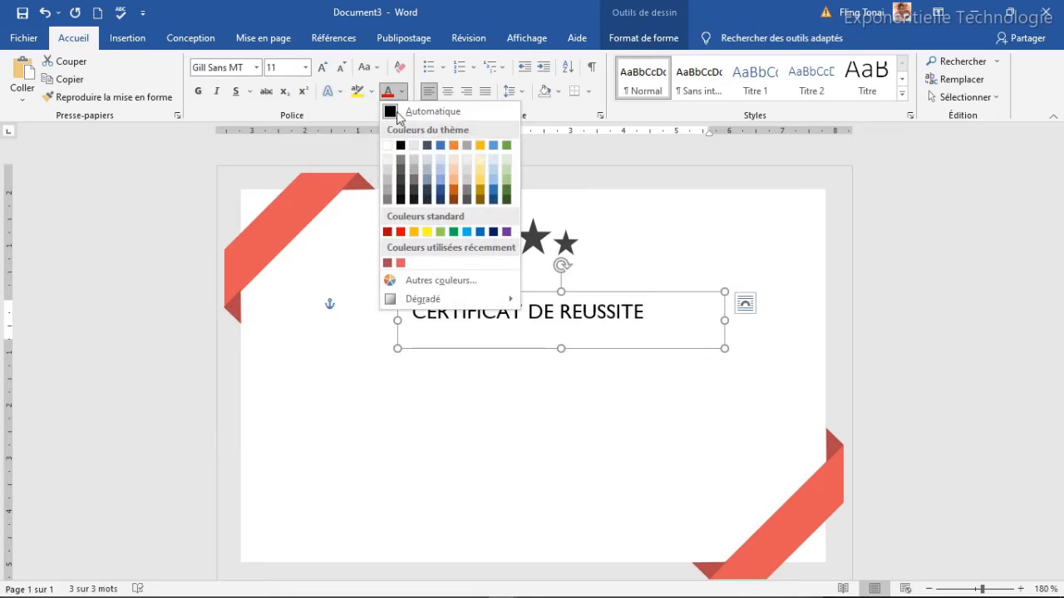
left_click(402, 184)
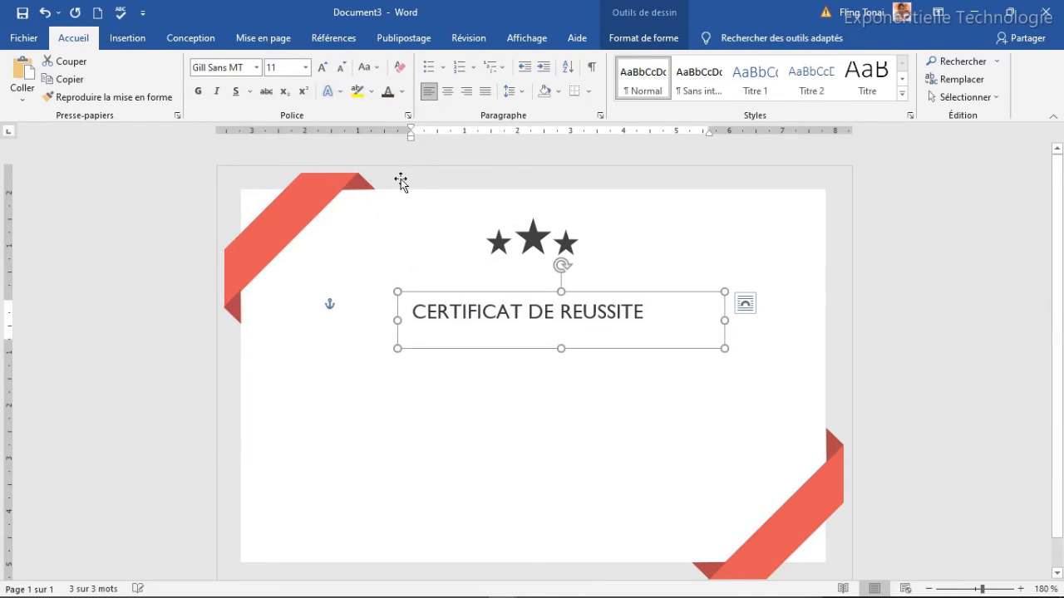
left_click(198, 91)
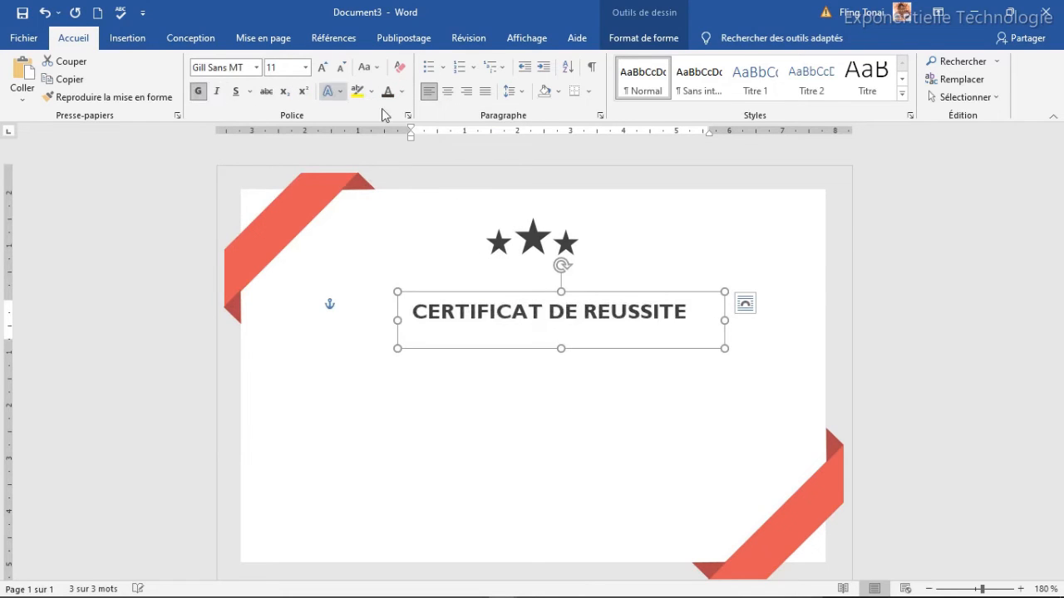
left_click(323, 68)
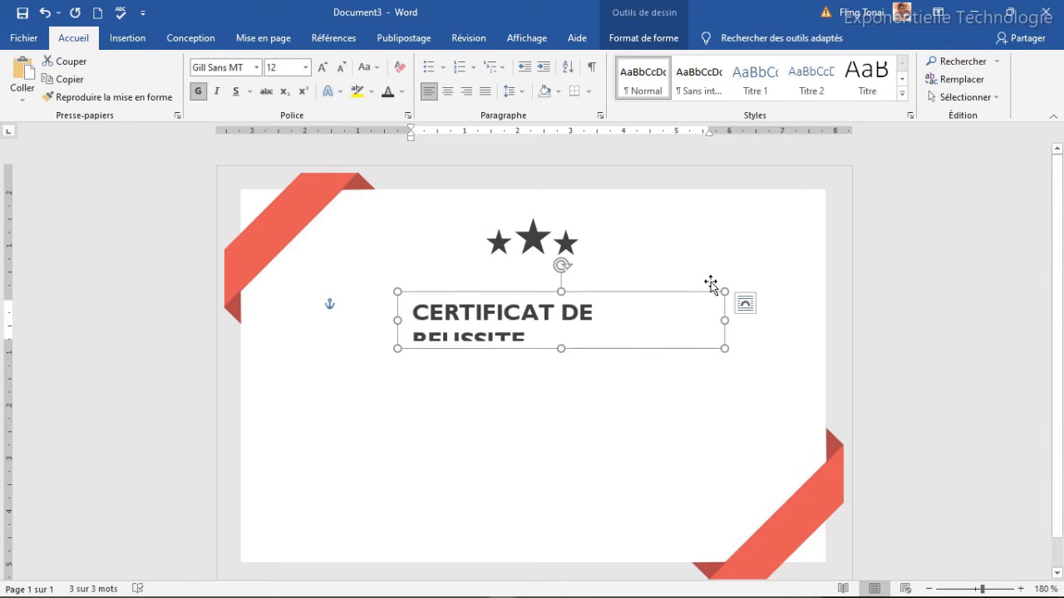
Resize the title box to one line, centre it under the stars, and duplicate it.
left_click_drag(725, 320, 737, 321)
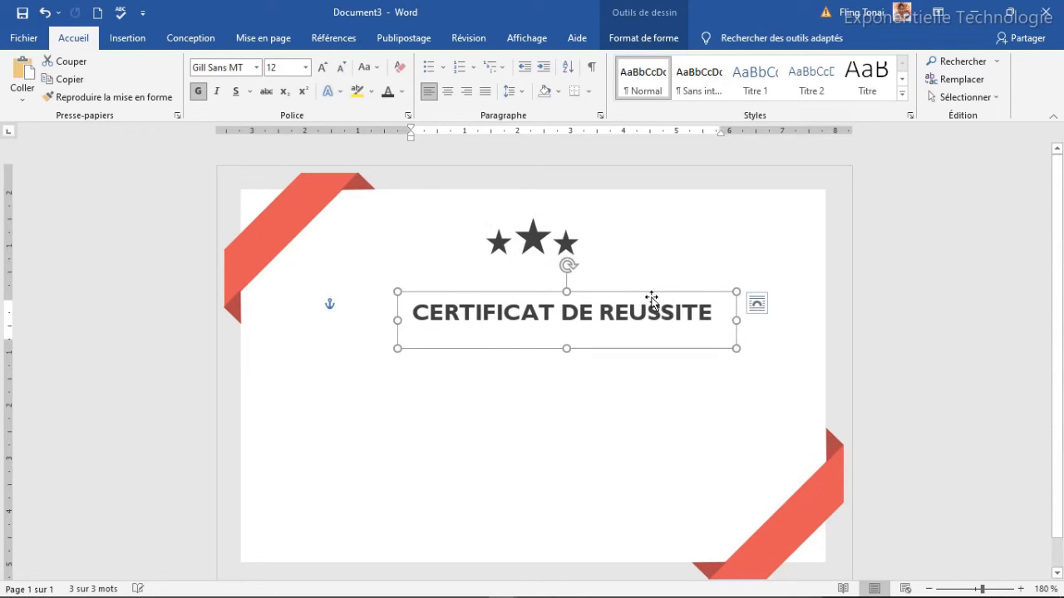
left_click_drag(639, 293, 596, 278)
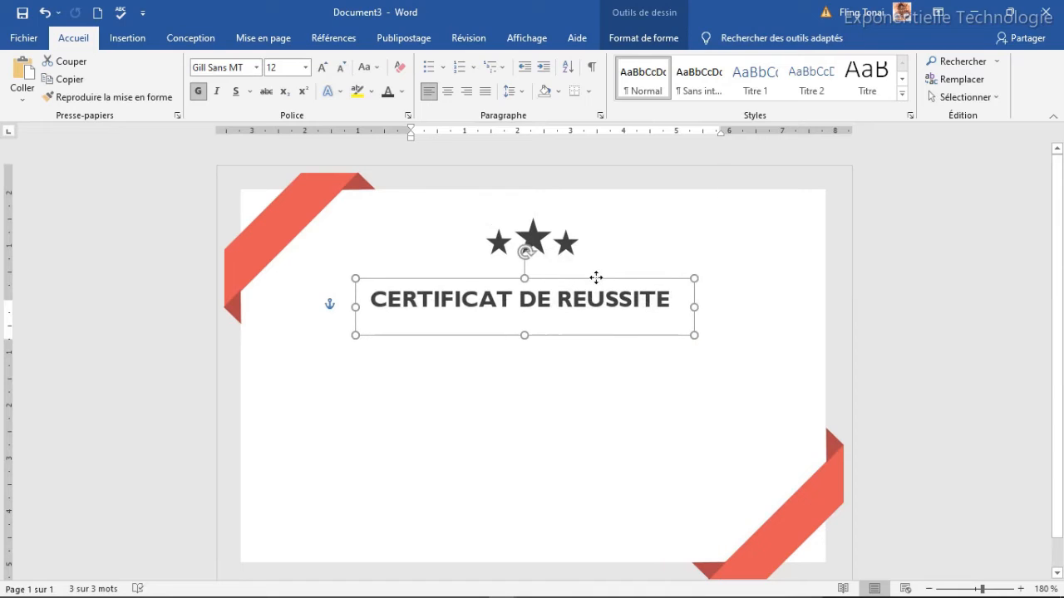
left_click_drag(694, 307, 684, 308)
left_click_drag(540, 281, 554, 278)
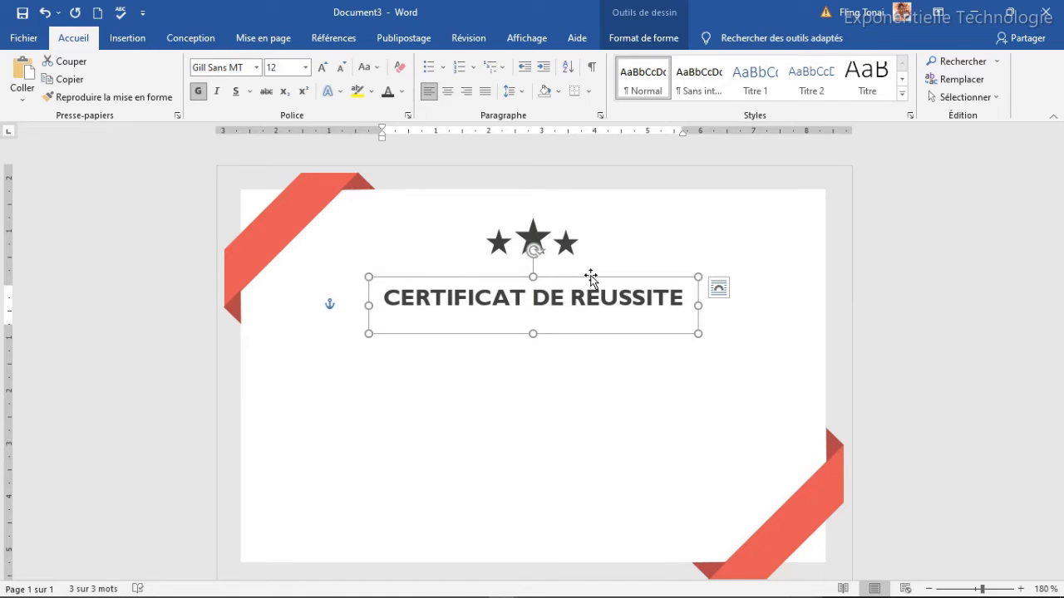
key("ctrl+d")
Move the copy below the title and replace its text with DÉCERNÉ À.
left_click_drag(600, 305, 573, 336)
left_click(538, 360)
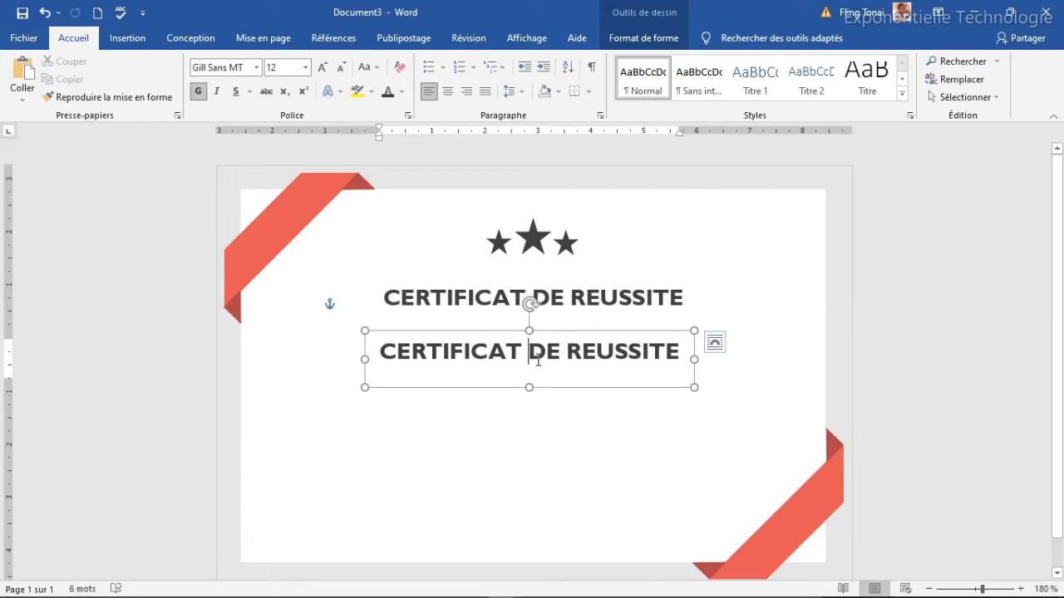
key("ctrl+a")
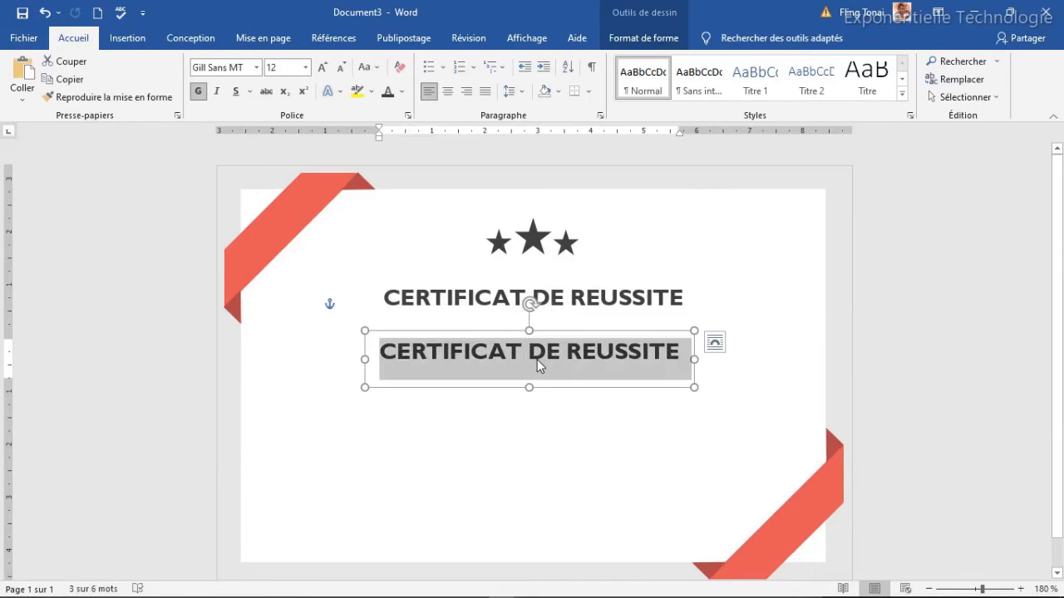
type("DÉCERN")
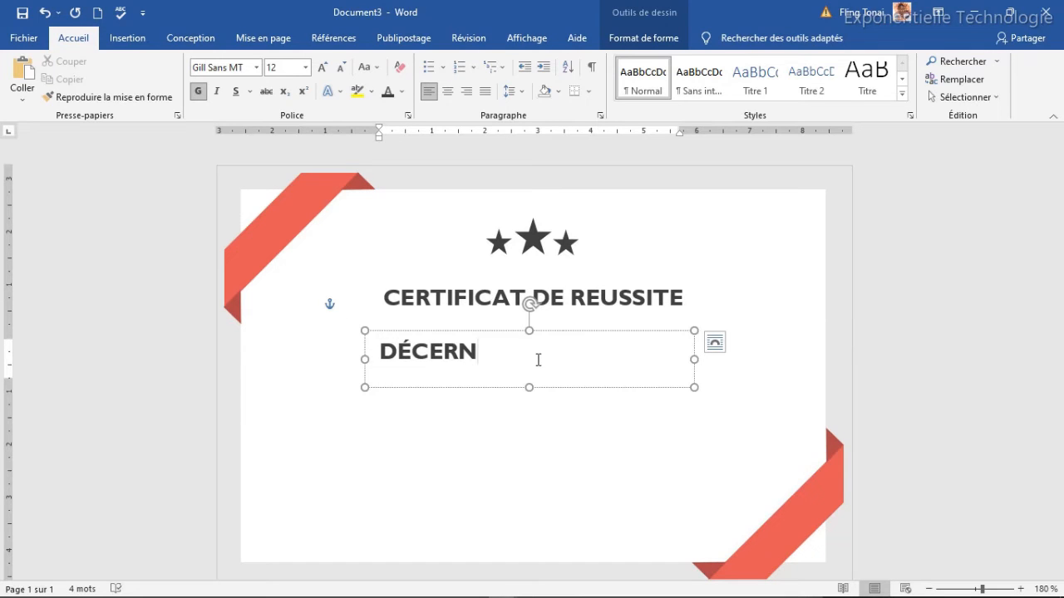
type("É À")
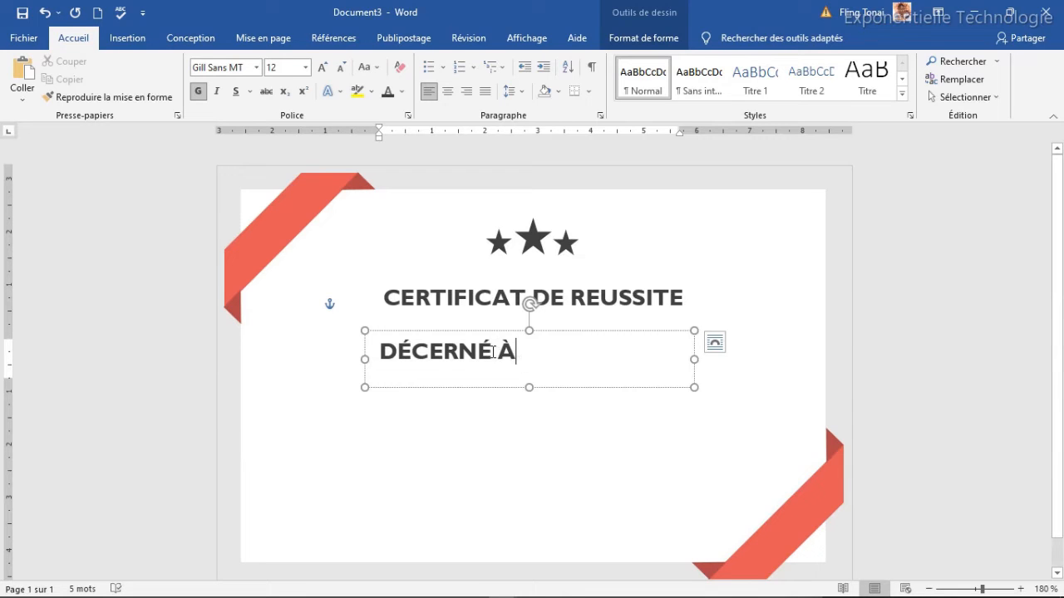
left_click_drag(491, 352, 478, 354)
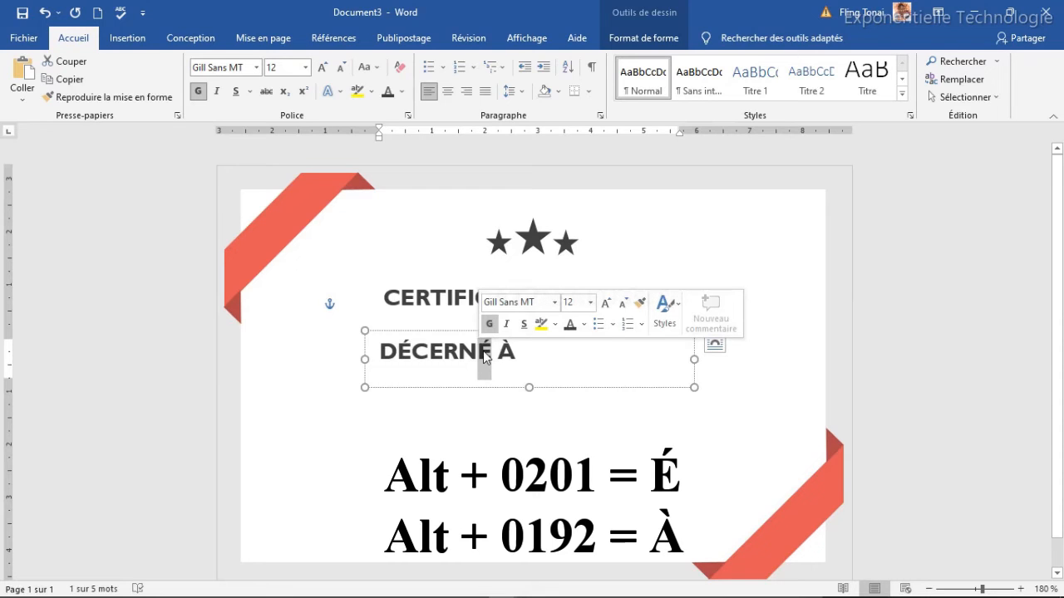
left_click_drag(516, 353, 501, 354)
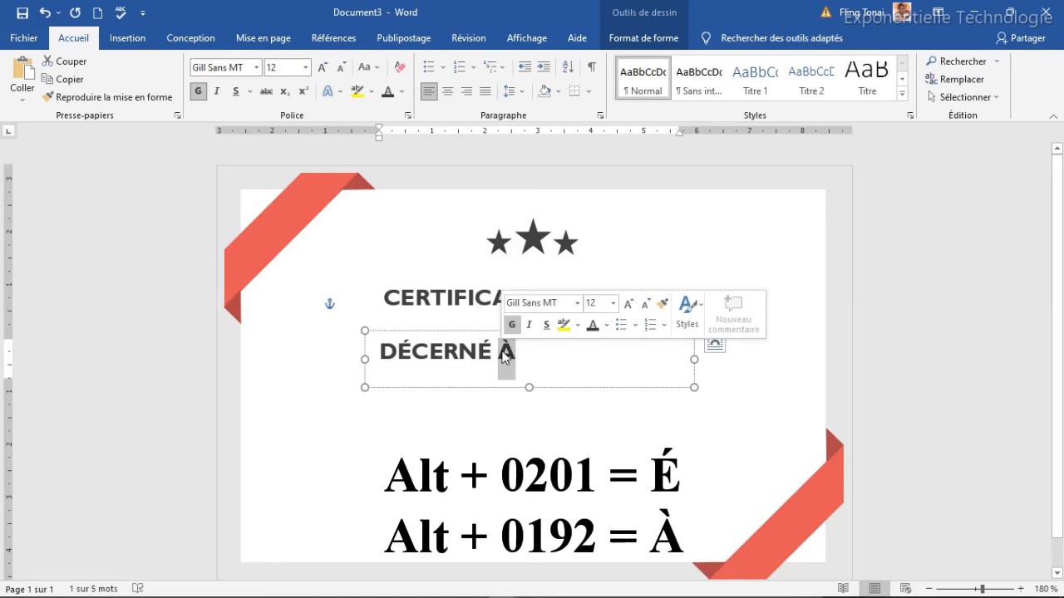
left_click(541, 359)
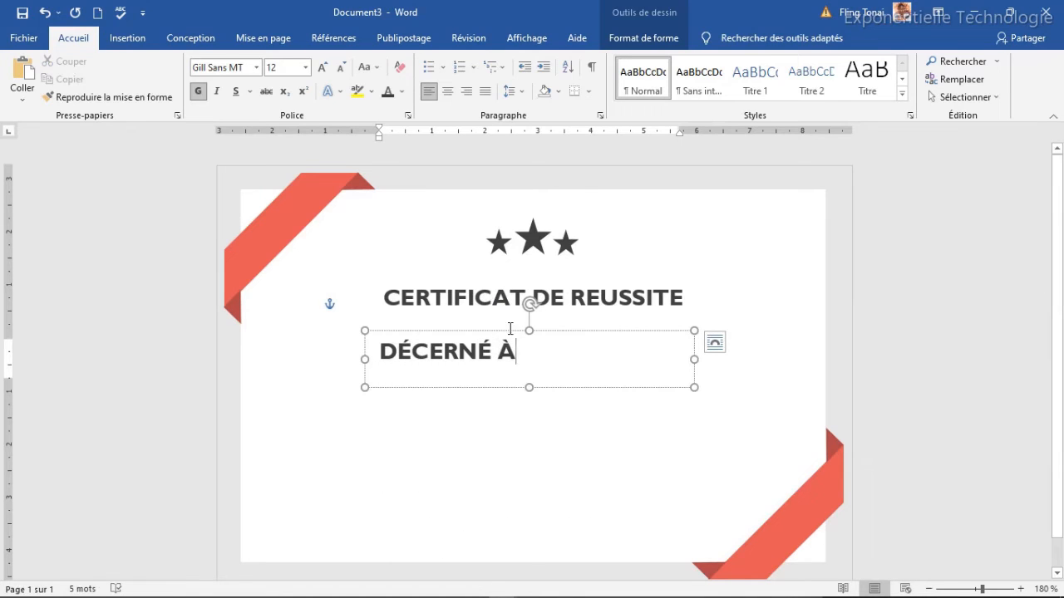
left_click(510, 335)
Unbold DÉCERNÉ À, reduce it to 7 pt, and shrink its box to fit.
left_click(198, 90)
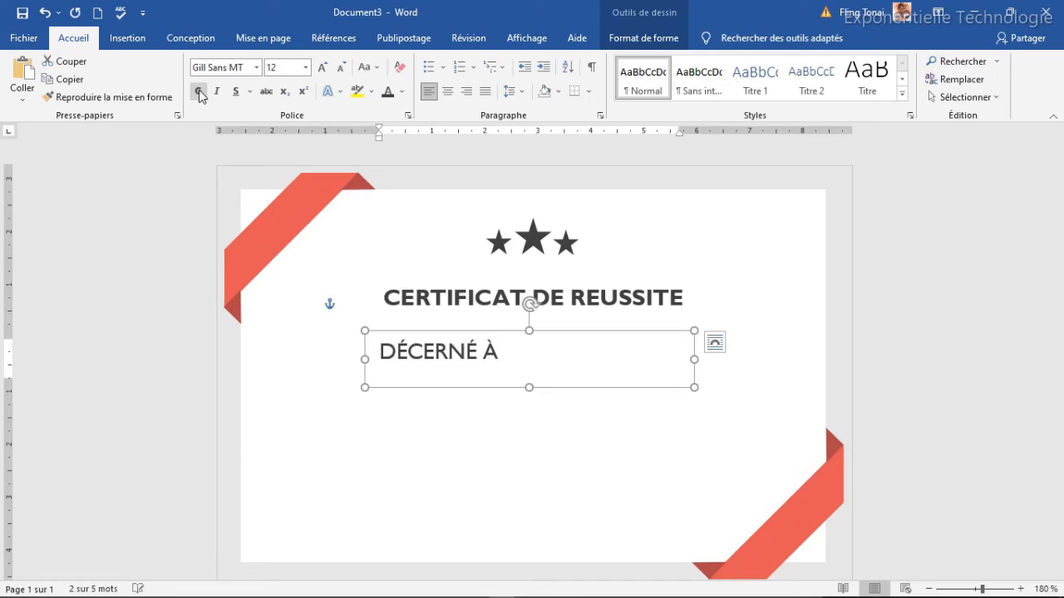
left_click(339, 70)
left_click(339, 70)
left_click(340, 69)
left_click(339, 69)
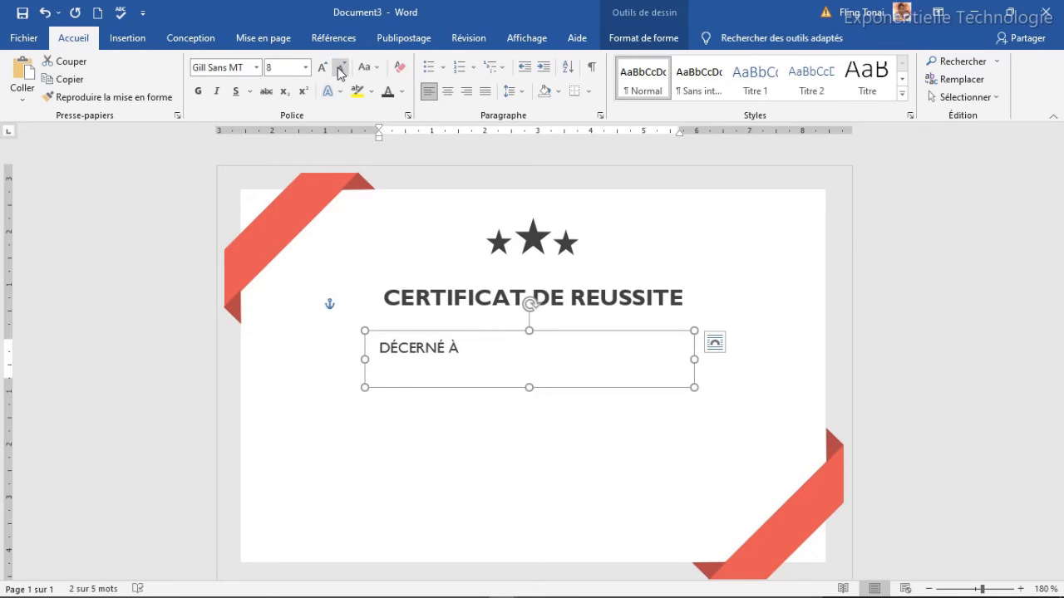
left_click(339, 70)
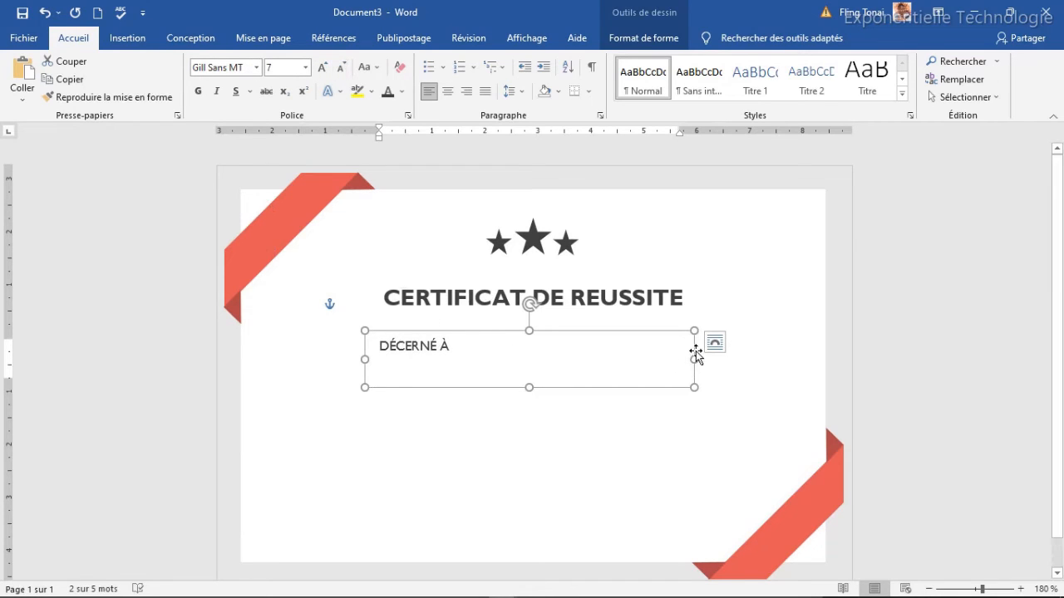
left_click_drag(693, 357, 465, 355)
left_click_drag(415, 391, 553, 337)
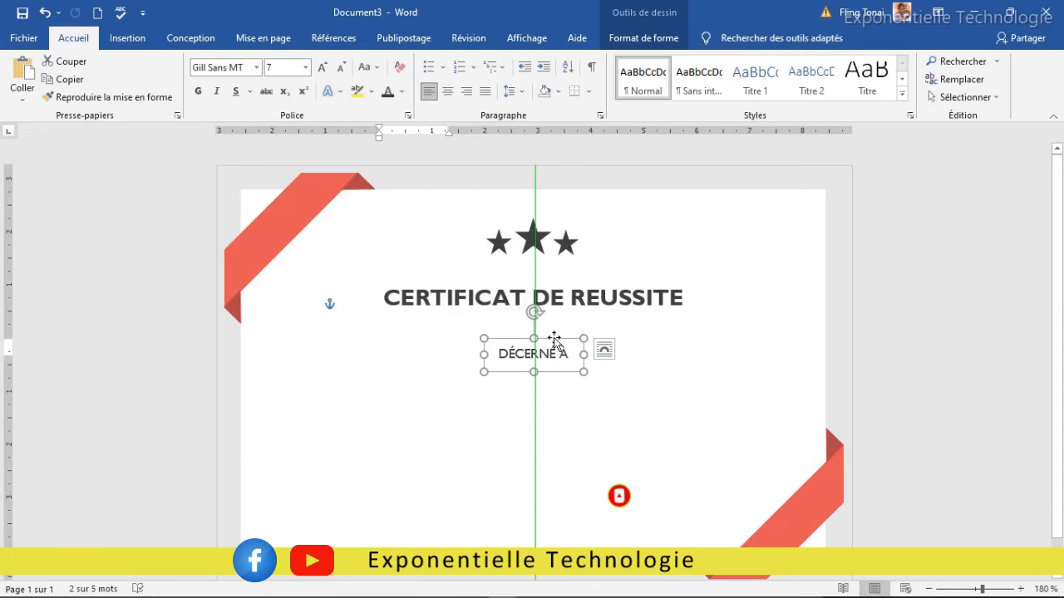
Duplicate the title box below DÉCERNÉ À and paste the recipient's name into it.
left_click(571, 296)
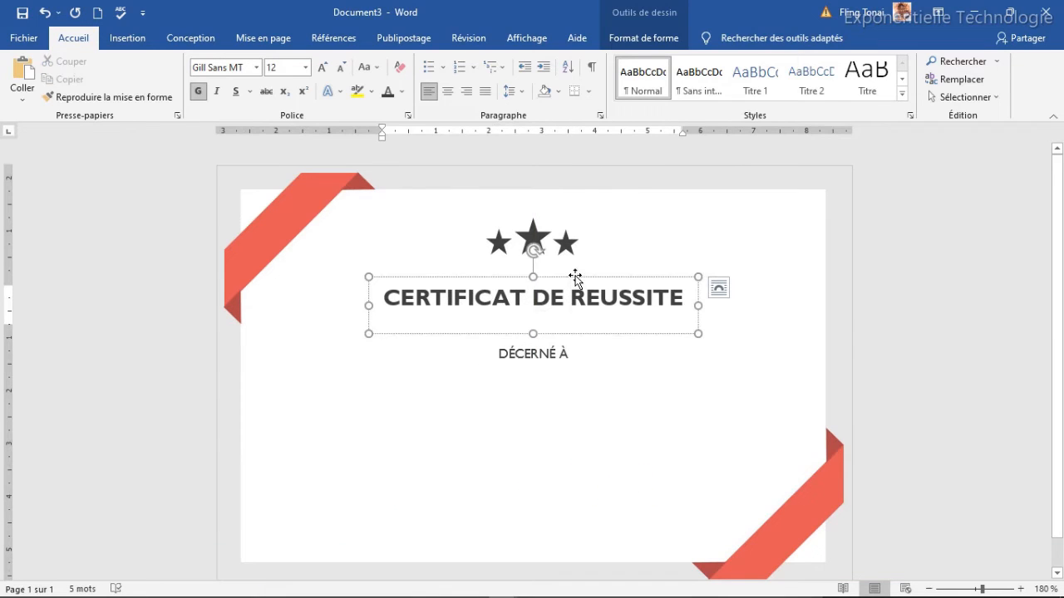
left_click(575, 277)
key("ctrl+d")
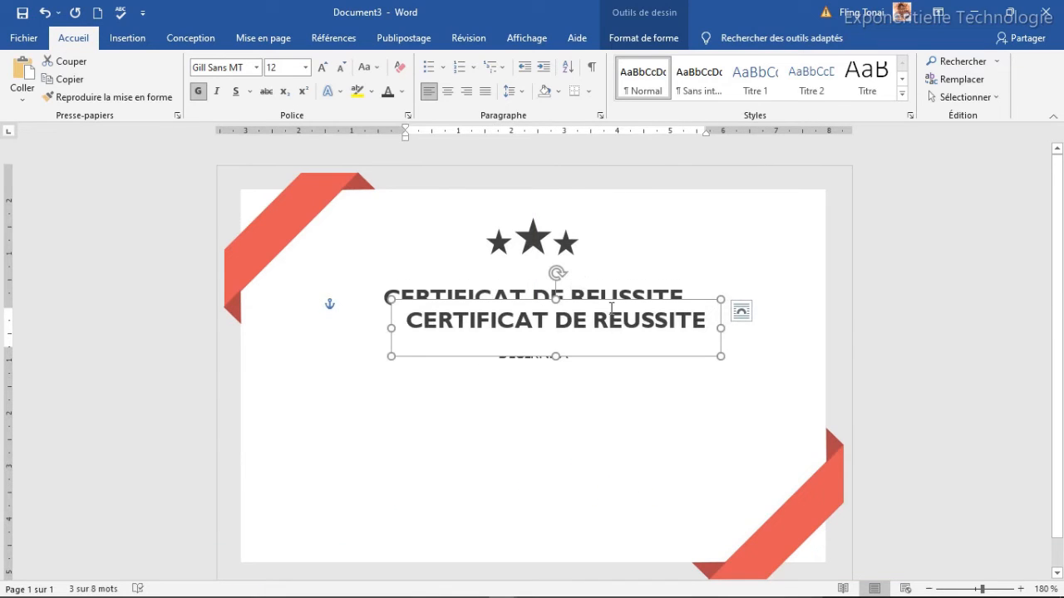
left_click_drag(611, 304, 587, 393)
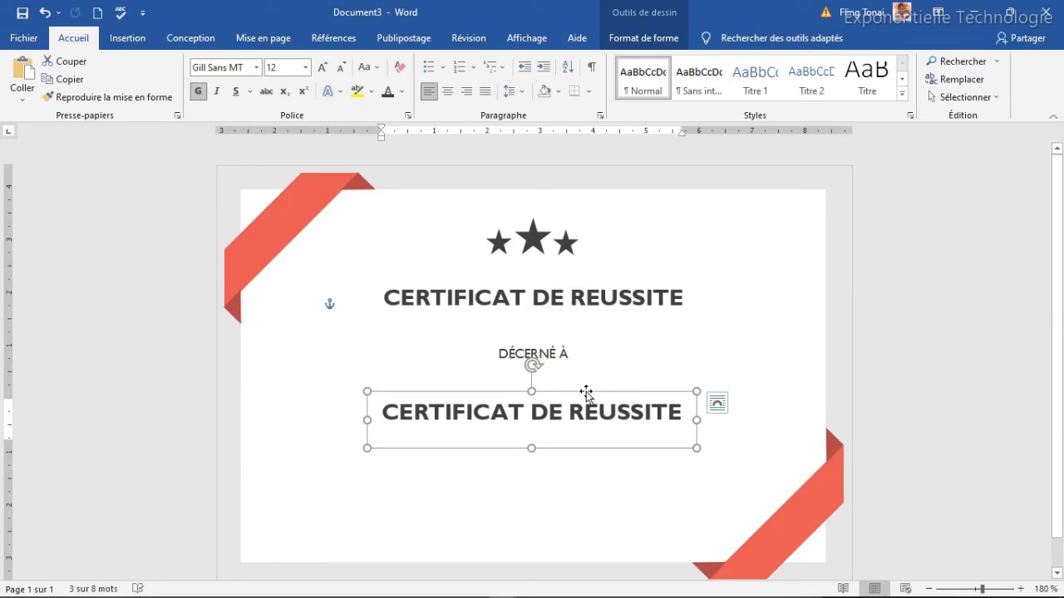
left_click(575, 421)
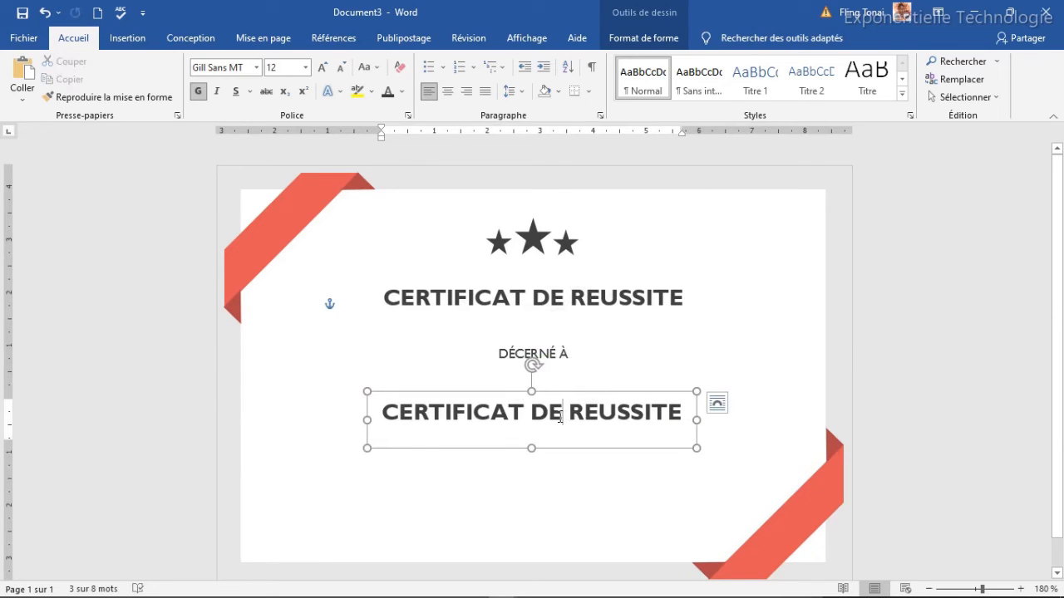
key("ctrl+a")
type("Christie")
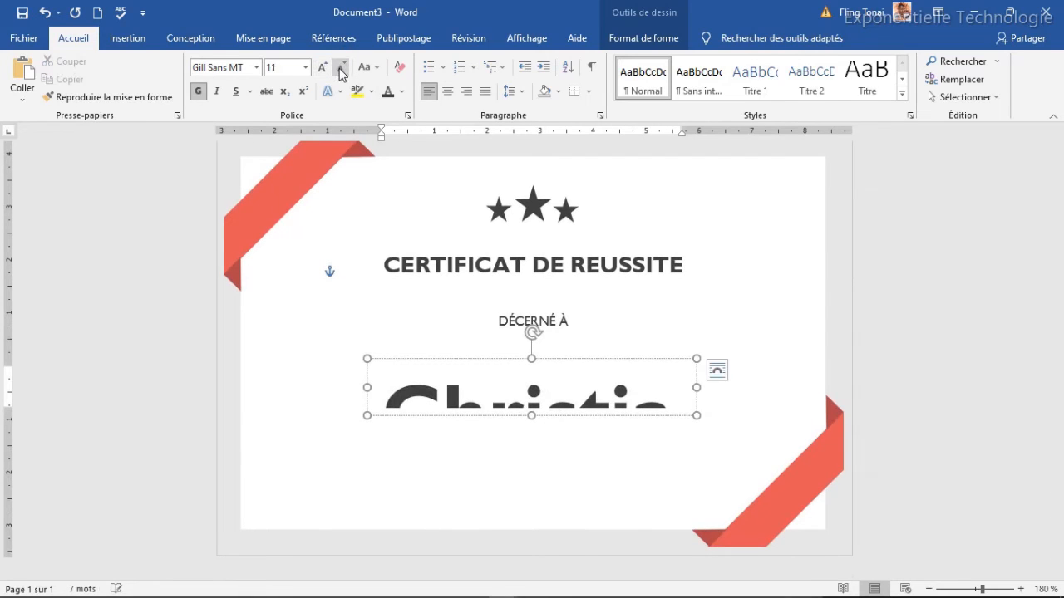
Set the name to 20 pt and fit its box centred just under DÉCERNÉ À.
left_click(505, 358)
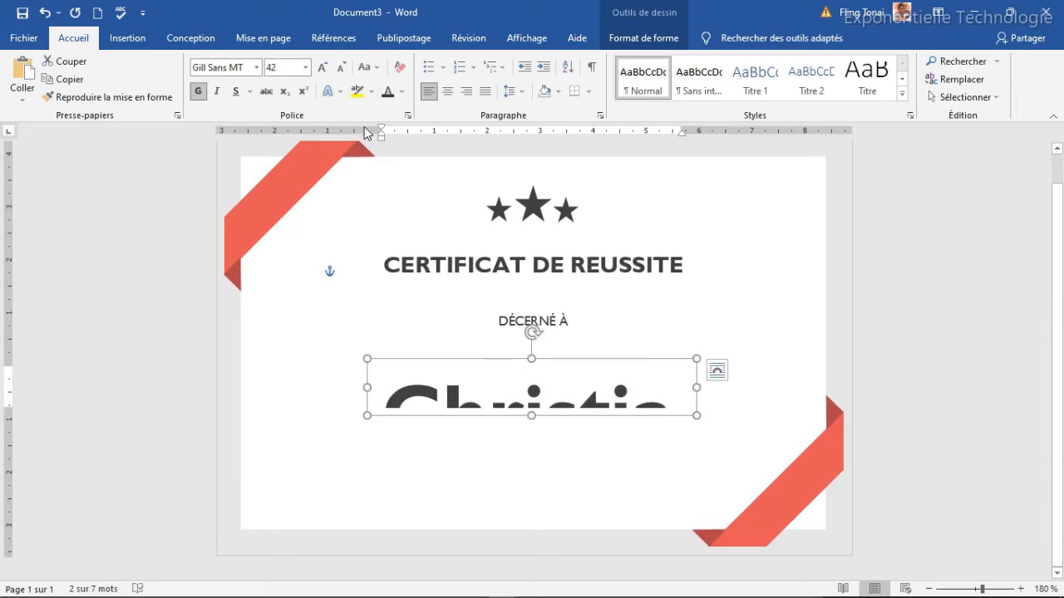
left_click(339, 70)
left_click(339, 70)
left_click(339, 70)
left_click(339, 70)
left_click(339, 70)
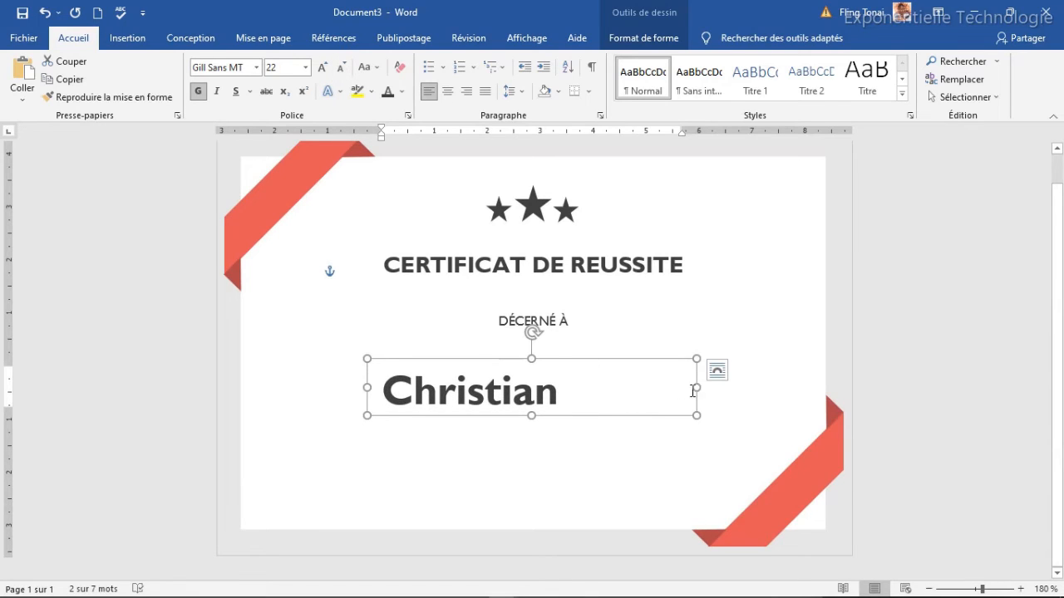
left_click_drag(695, 390, 748, 388)
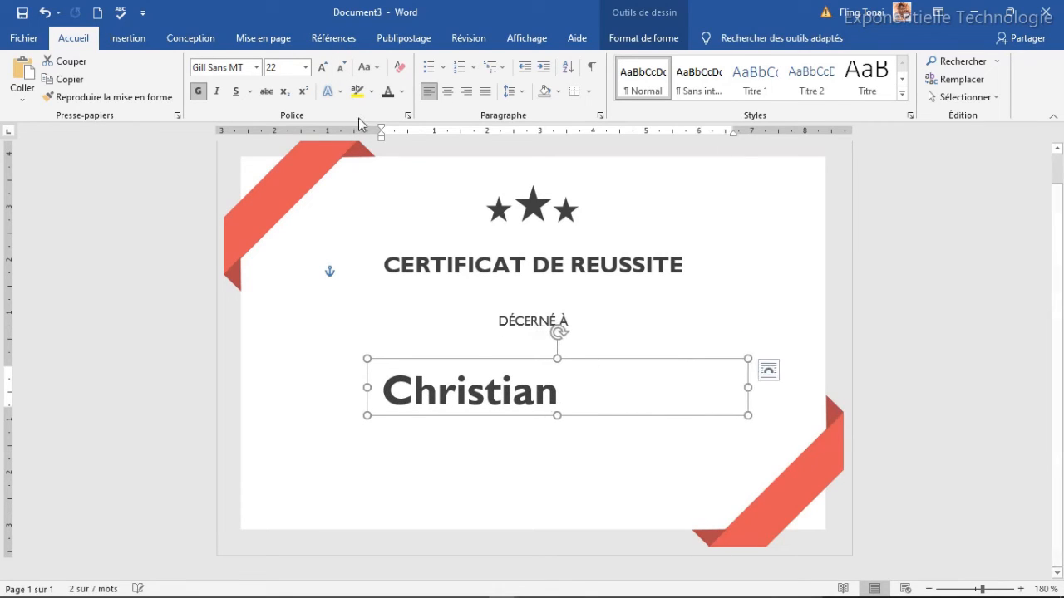
left_click(341, 70)
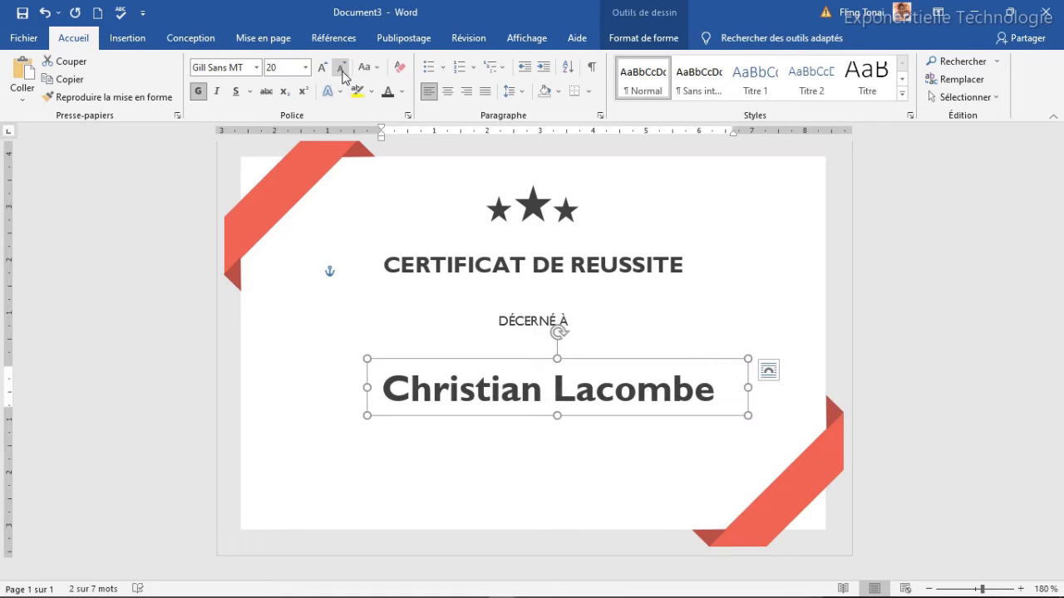
left_click_drag(573, 358, 562, 327)
left_click_drag(737, 357, 720, 357)
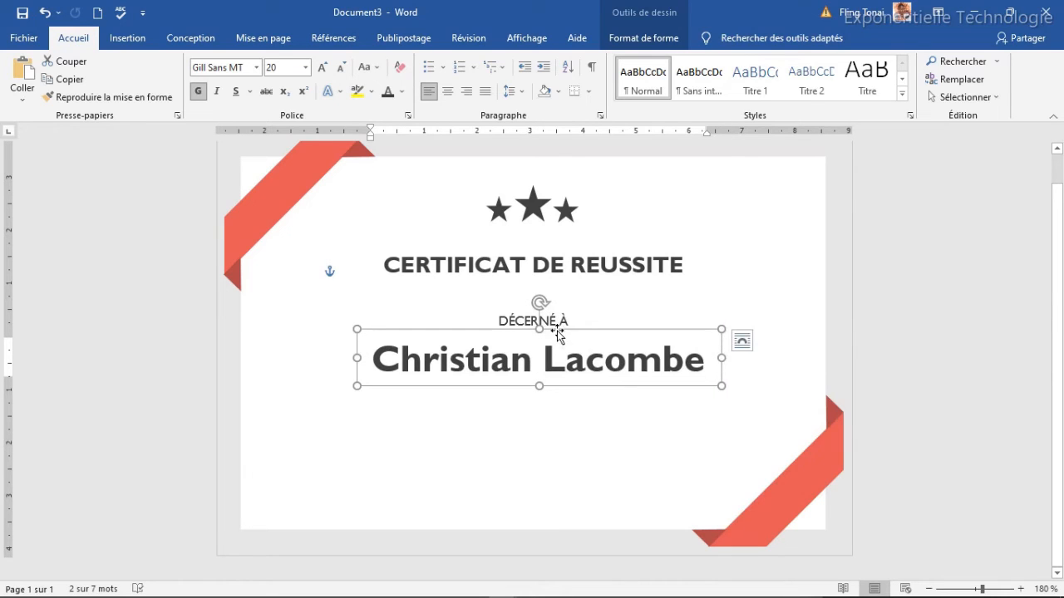
left_click_drag(556, 330, 551, 327)
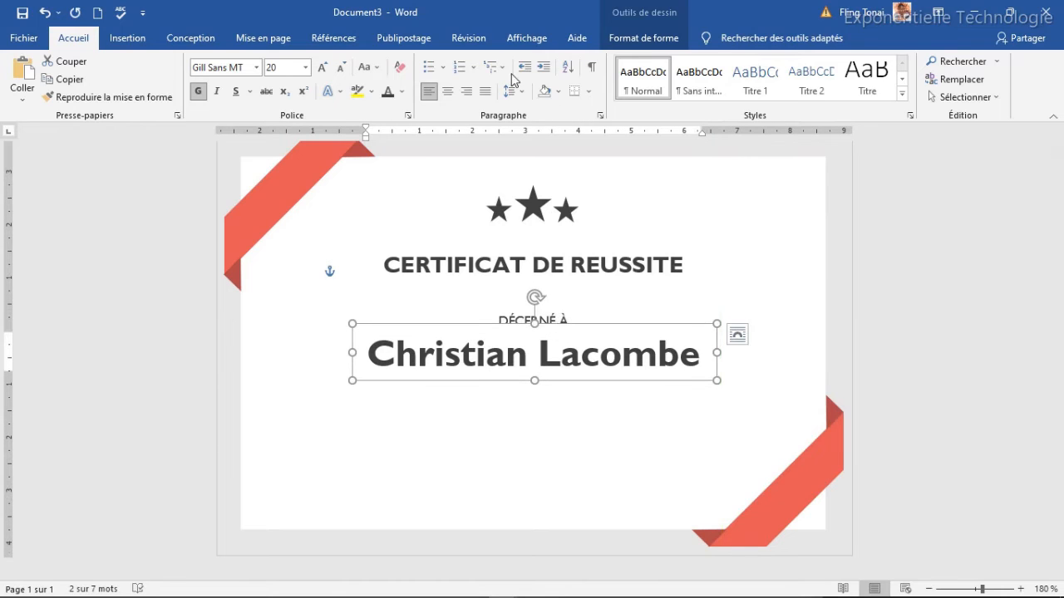
Remove the background fill from the name, title and DÉCERNÉ À text boxes.
left_click(632, 39)
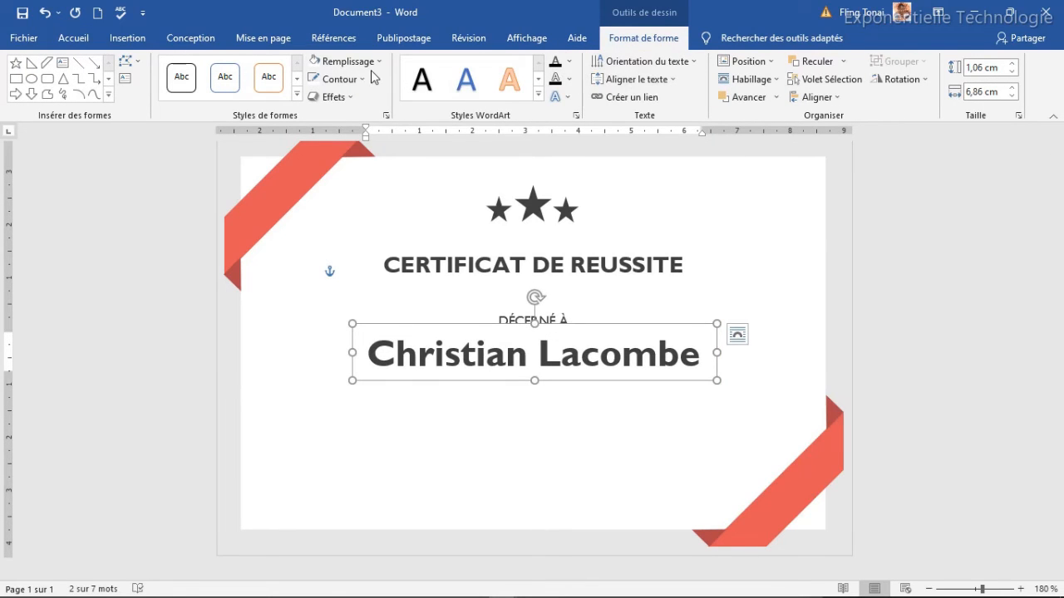
left_click(348, 61)
left_click(381, 228)
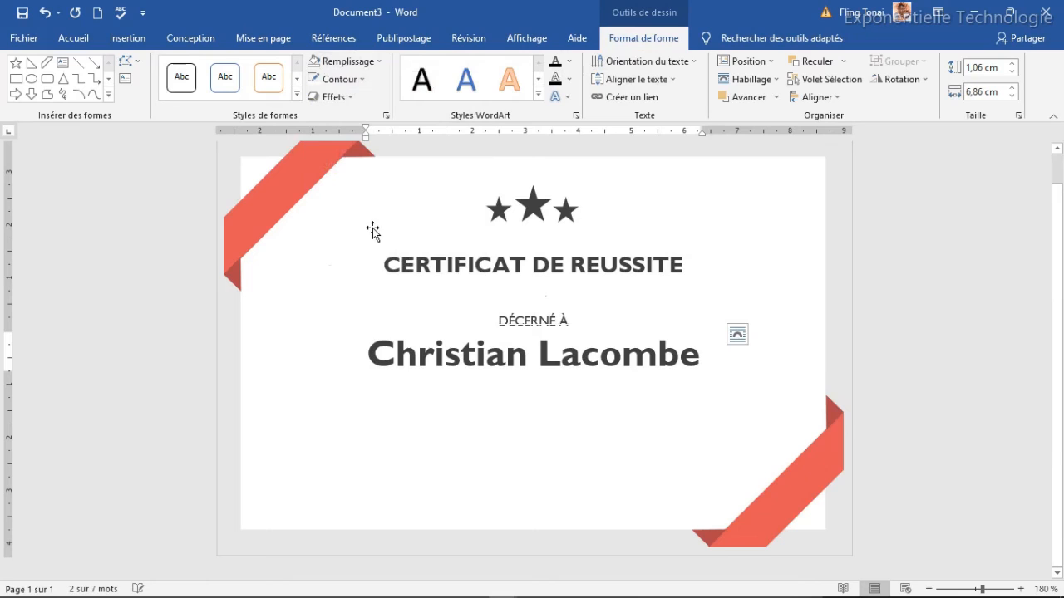
left_click(550, 314)
left_click(545, 305)
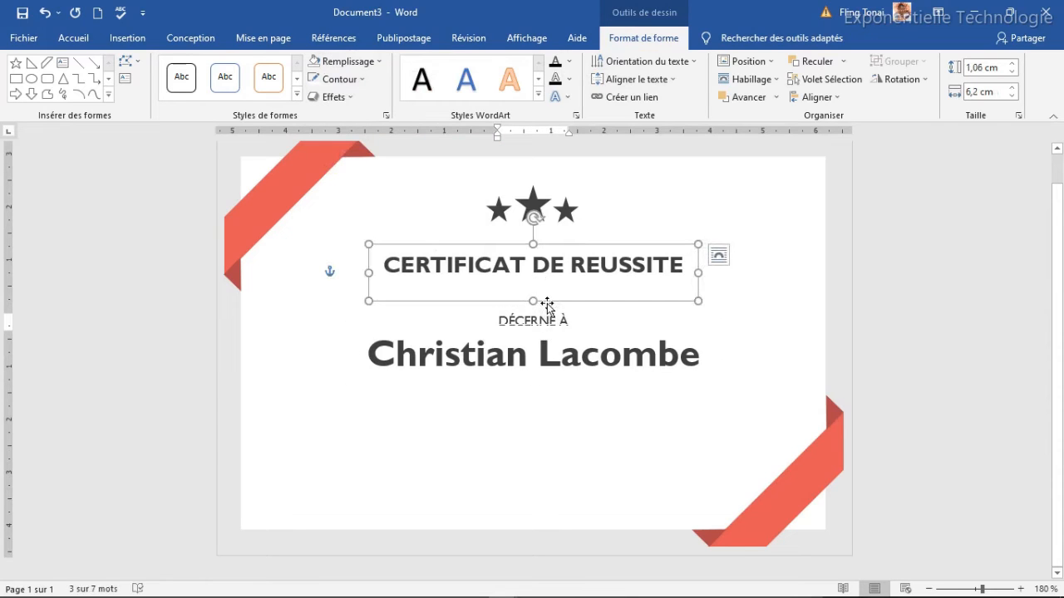
left_click(348, 61)
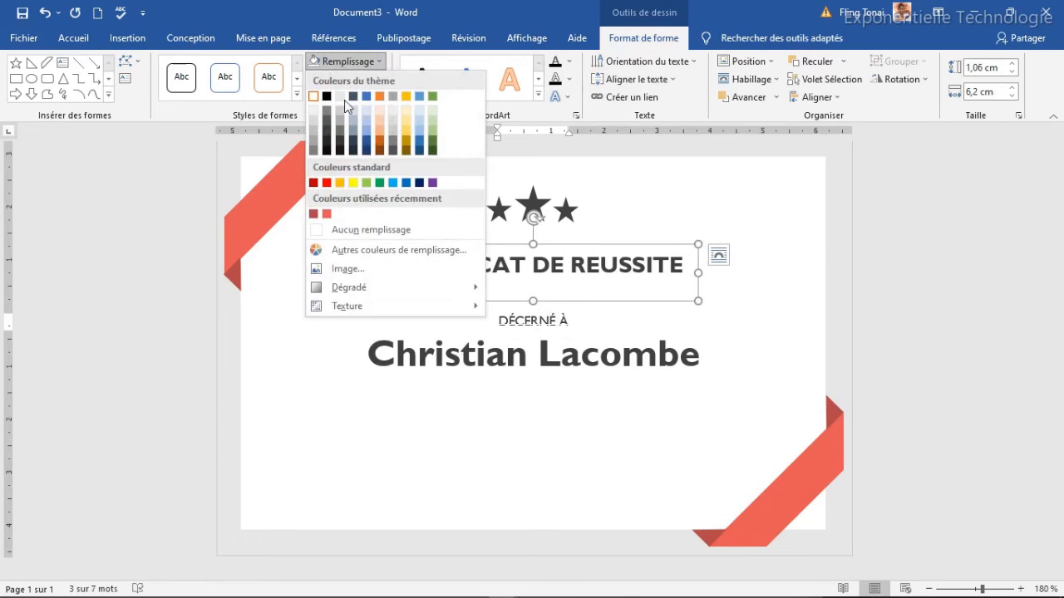
left_click(329, 229)
left_click(555, 319)
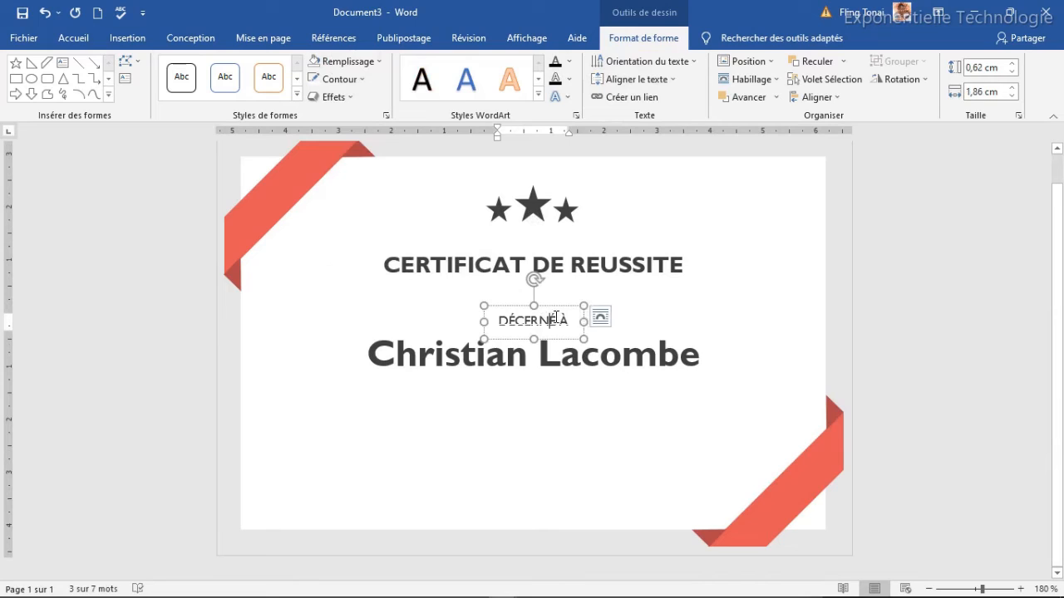
left_click(347, 60)
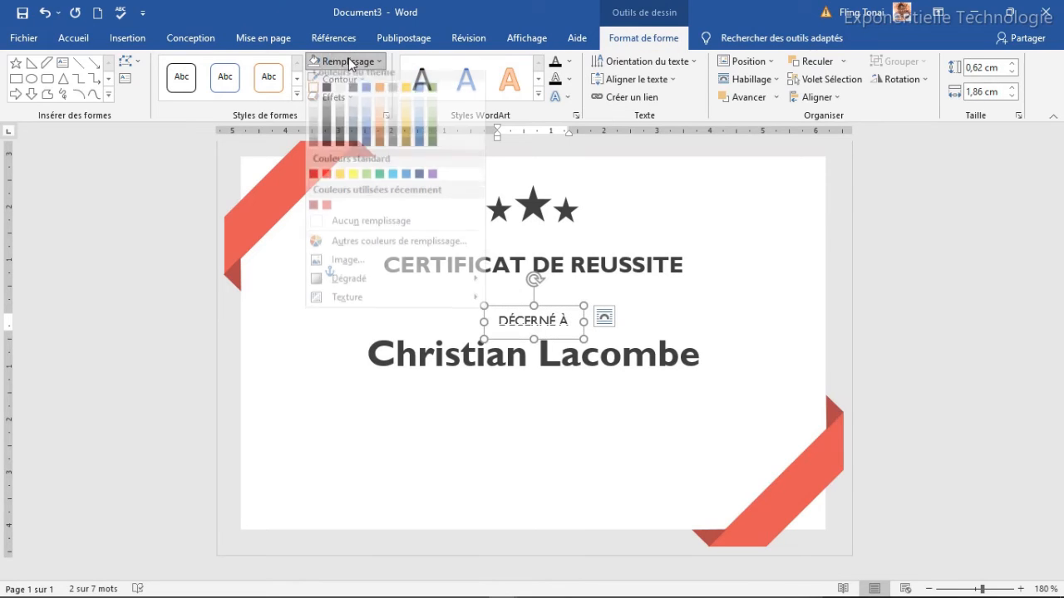
left_click(322, 230)
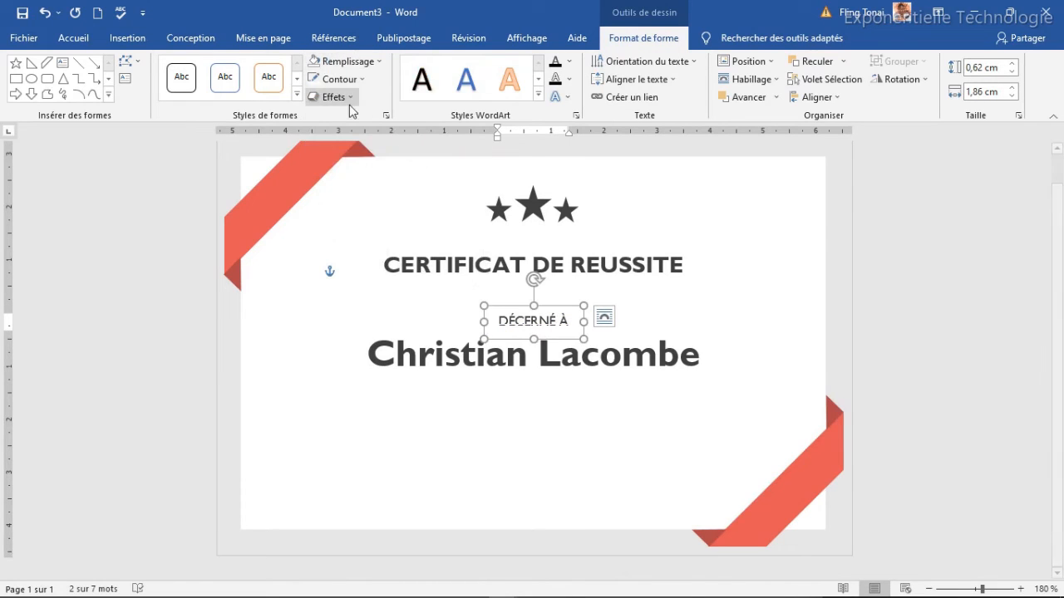
Remove the name and title box outlines, then select the DÉCERNÉ À label above the name.
left_click(510, 359)
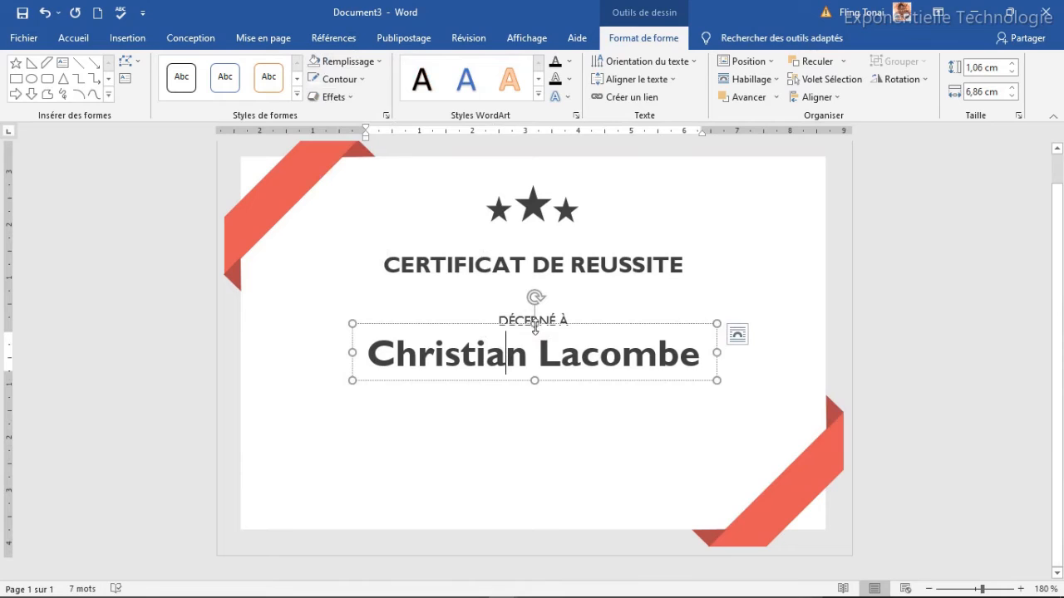
left_click(336, 79)
left_click(345, 250)
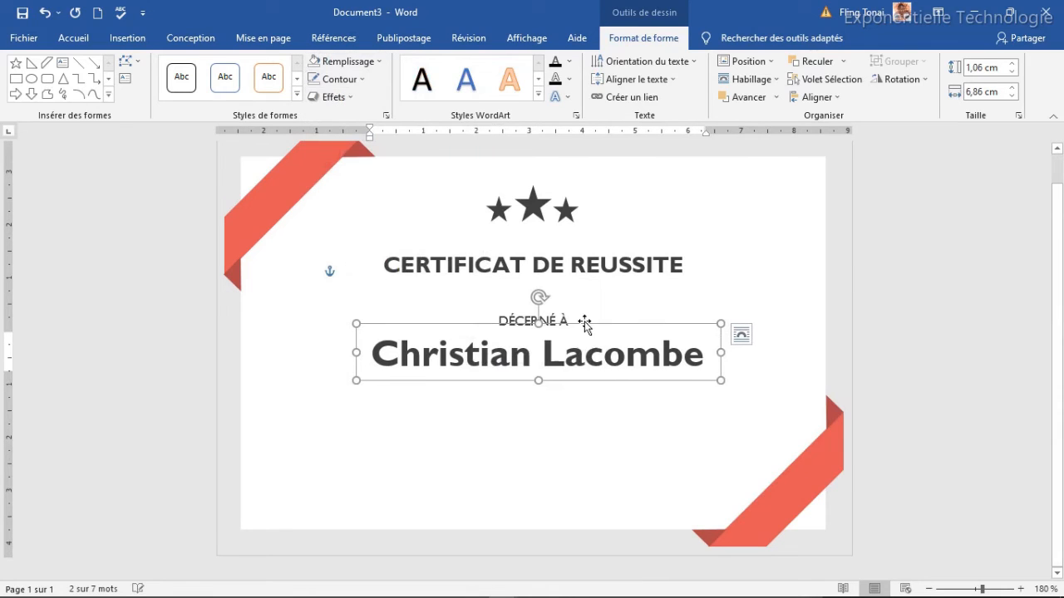
left_click(556, 312)
left_click(552, 302)
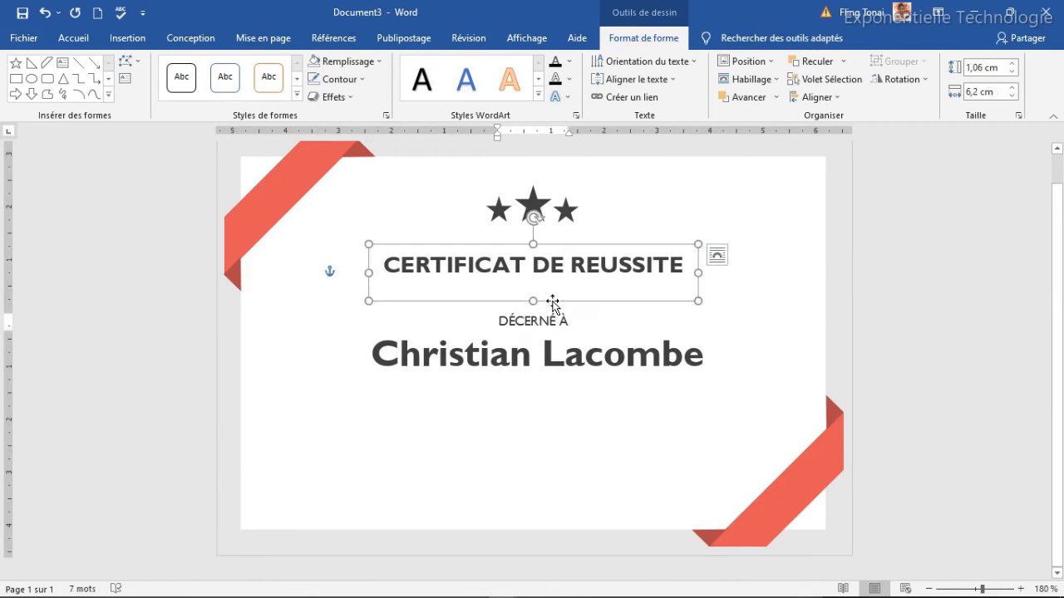
left_click(314, 81)
left_click(553, 311)
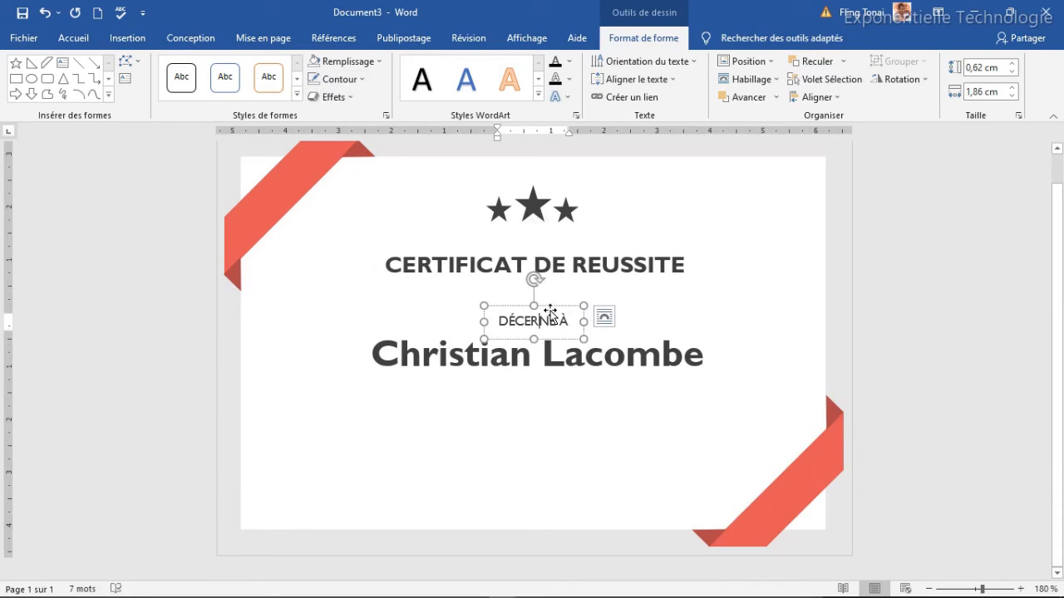
left_click(549, 312)
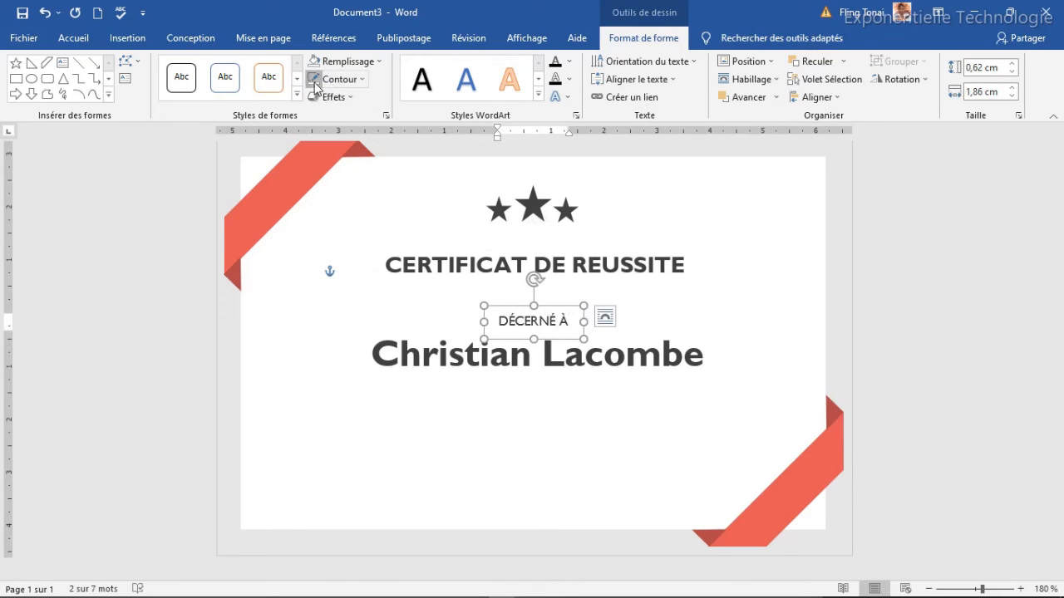
left_click(571, 381)
left_click(566, 357)
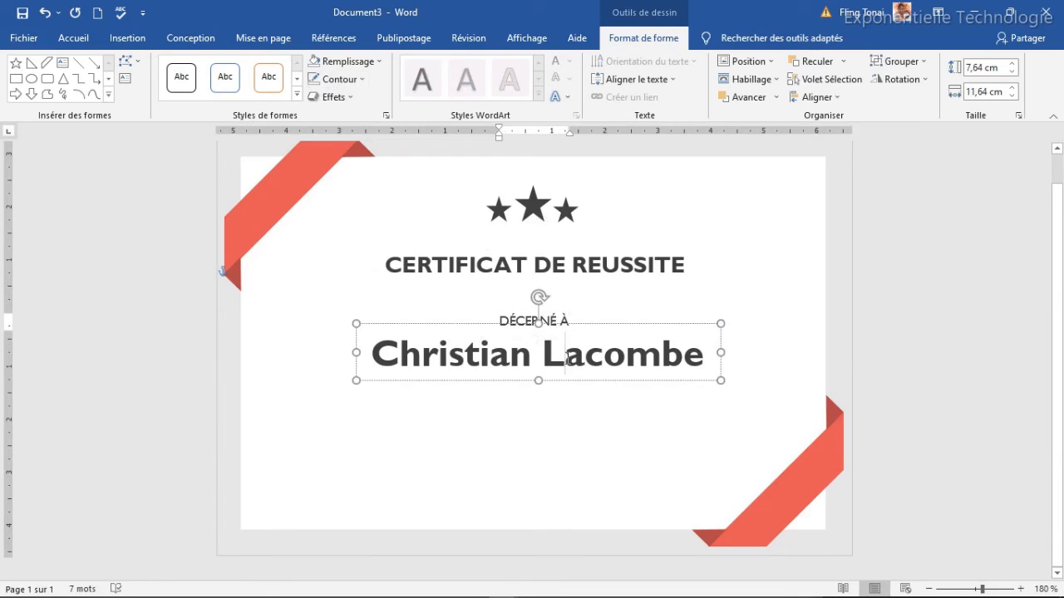
left_click(559, 322)
Copy DÉCERNÉ À under the name as POUR SES RÉALISATIONS EXCEPTIONNELLES at size 6, centred.
left_click_drag(560, 305, 505, 390)
triple_click(489, 407)
type("POUR SES RÉALISATIONS")
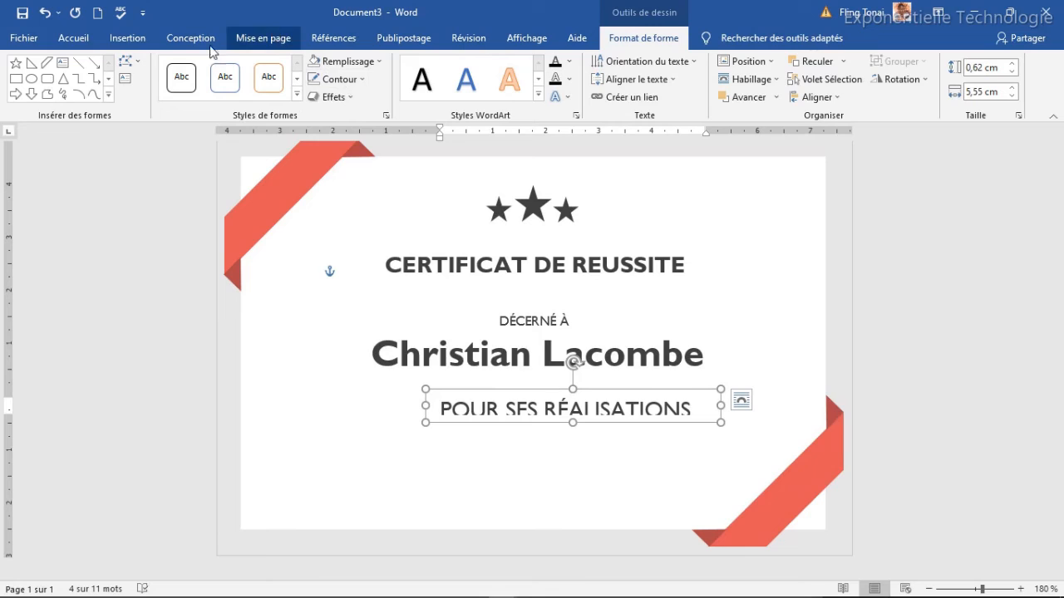
left_click(83, 38)
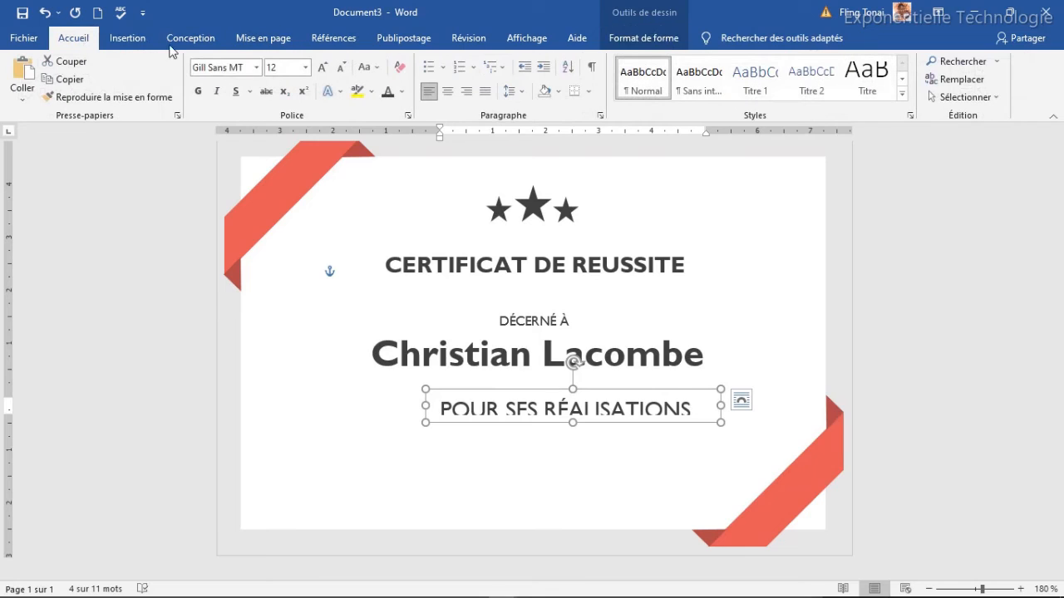
left_click(341, 67)
left_click(341, 67)
left_click(340, 68)
left_click(340, 67)
left_click(341, 68)
left_click(340, 68)
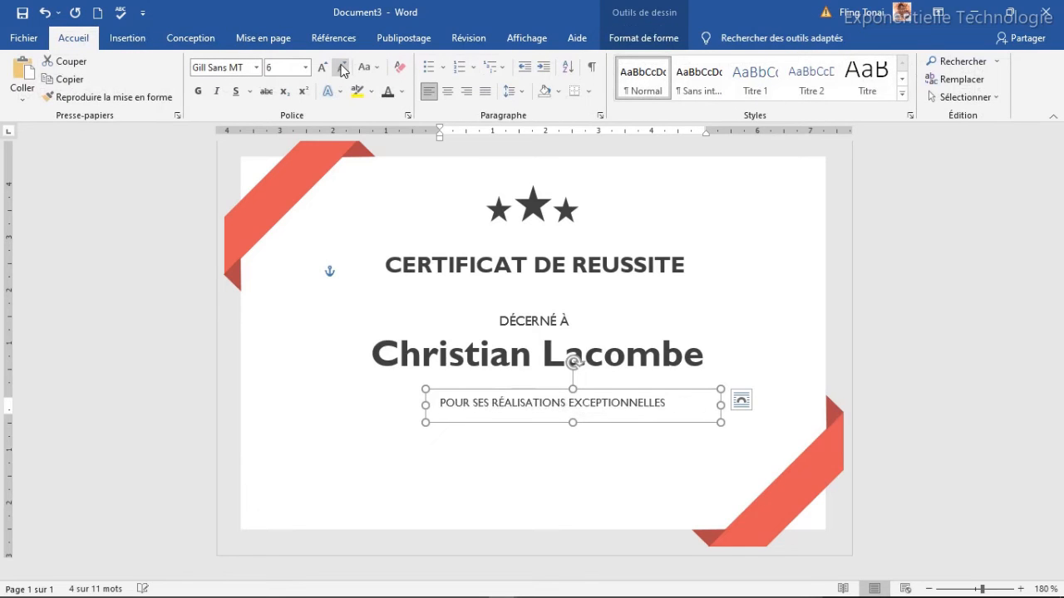
left_click_drag(721, 406, 681, 403)
left_click_drag(610, 392, 593, 374)
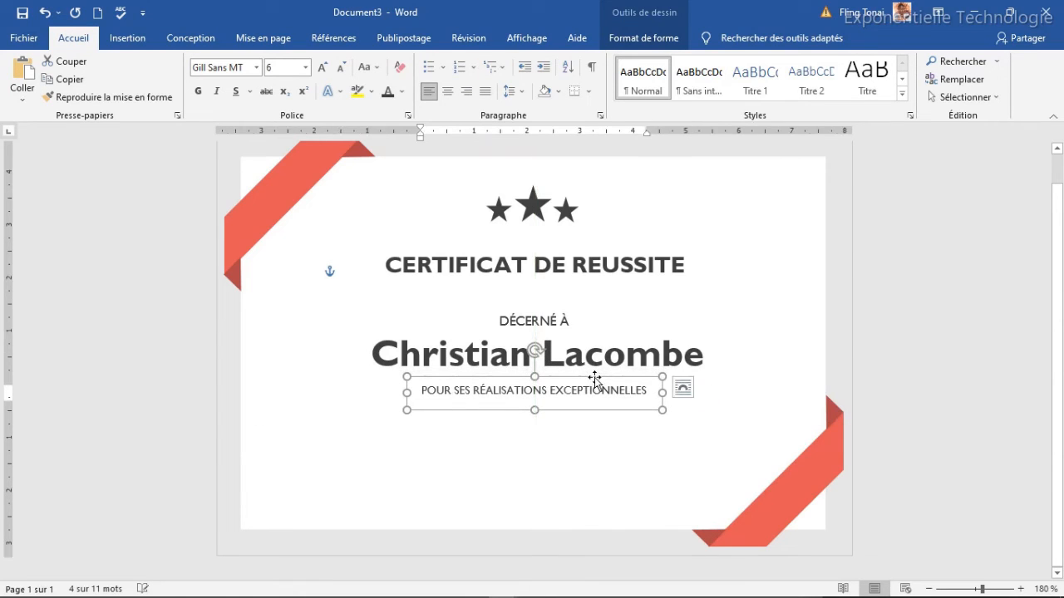
left_click(565, 435)
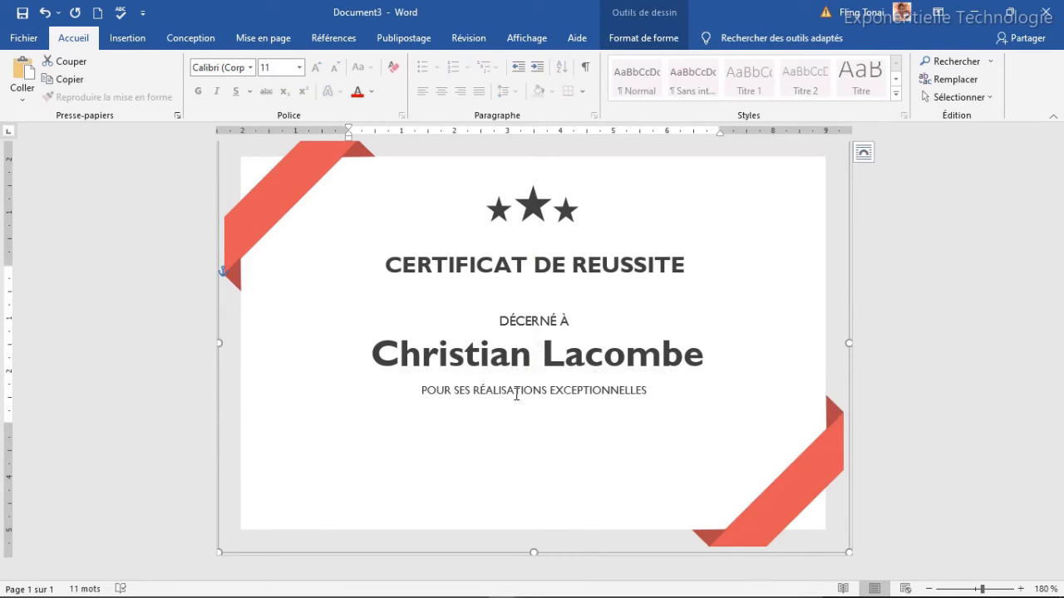
Draw a horizontal 1½ pt signature line on the lower left of the certificate.
left_click(126, 38)
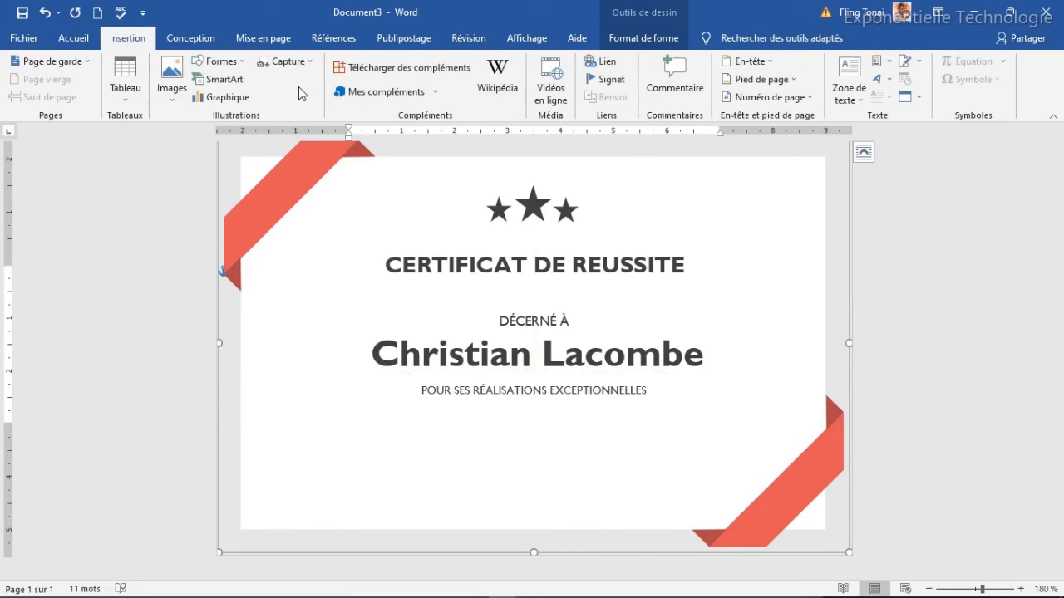
left_click(217, 62)
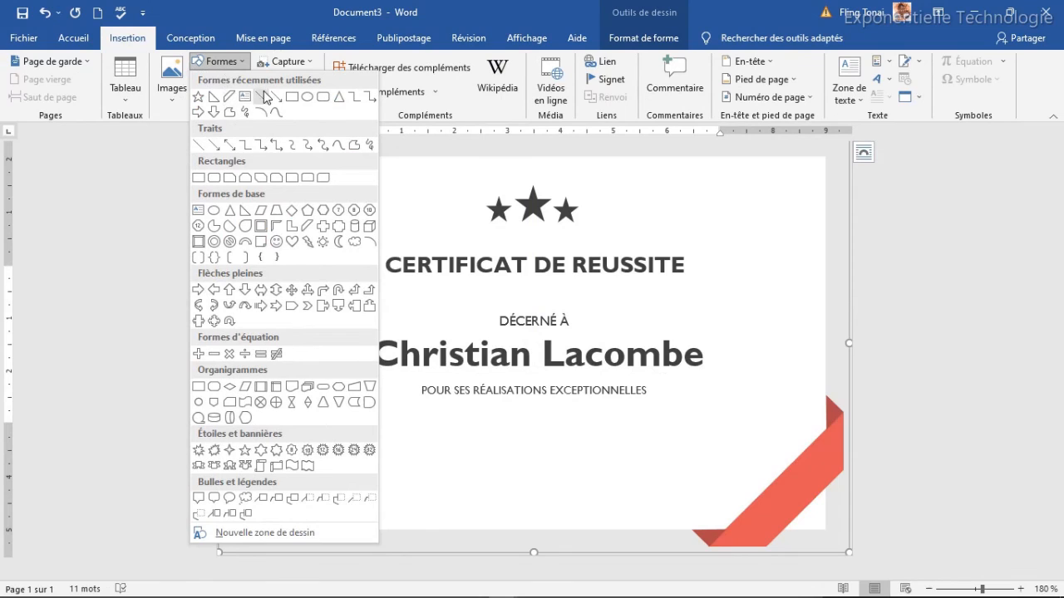
left_click(265, 97)
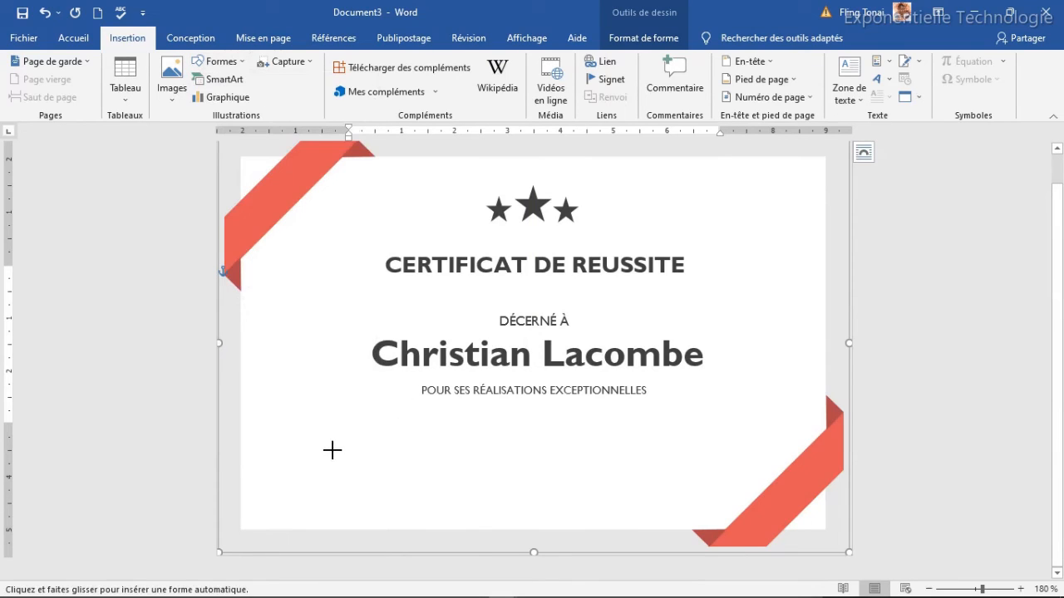
left_click_drag(320, 451, 476, 450)
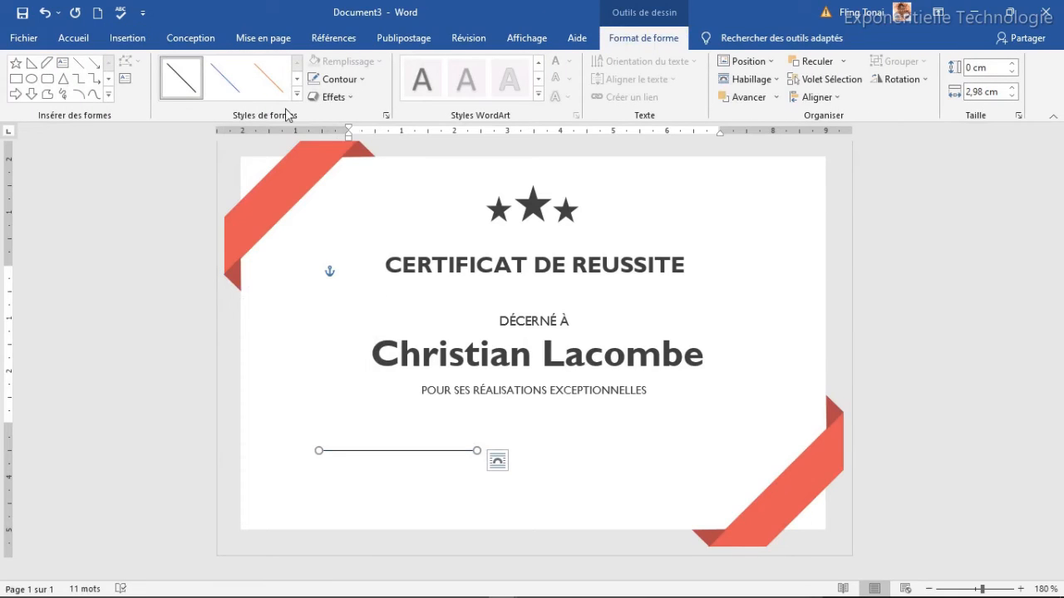
left_click(339, 79)
mouse_move(444, 287)
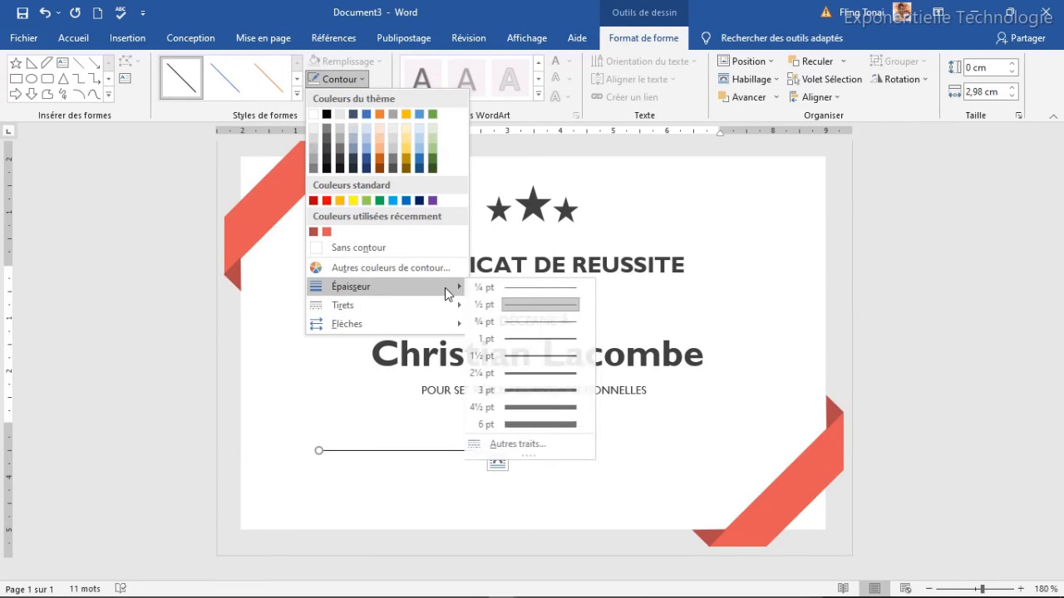
left_click(551, 359)
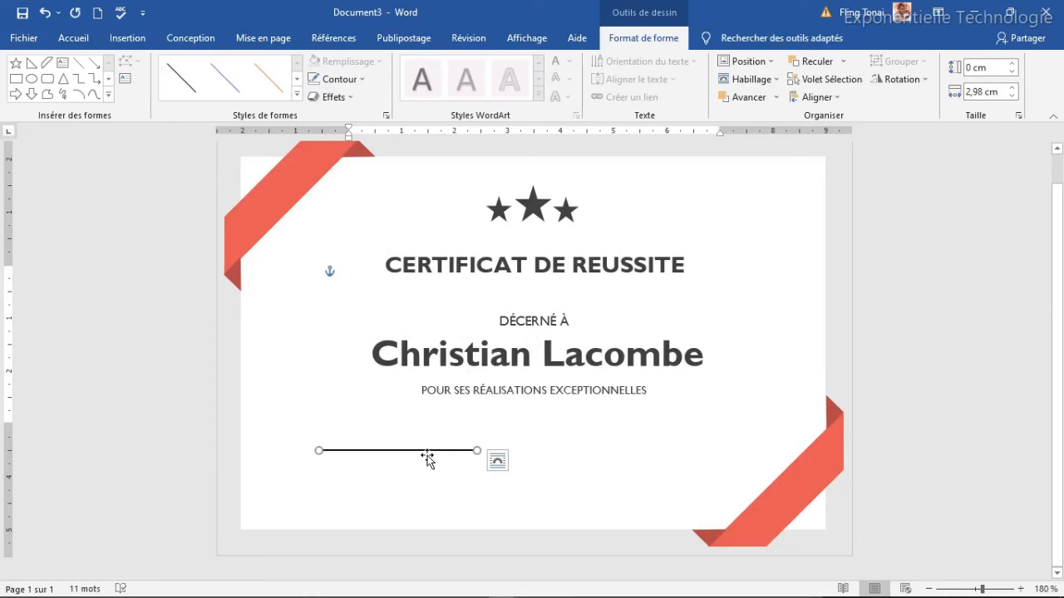
Duplicate the signature line and place the copy level with it on the right.
key("ctrl+d")
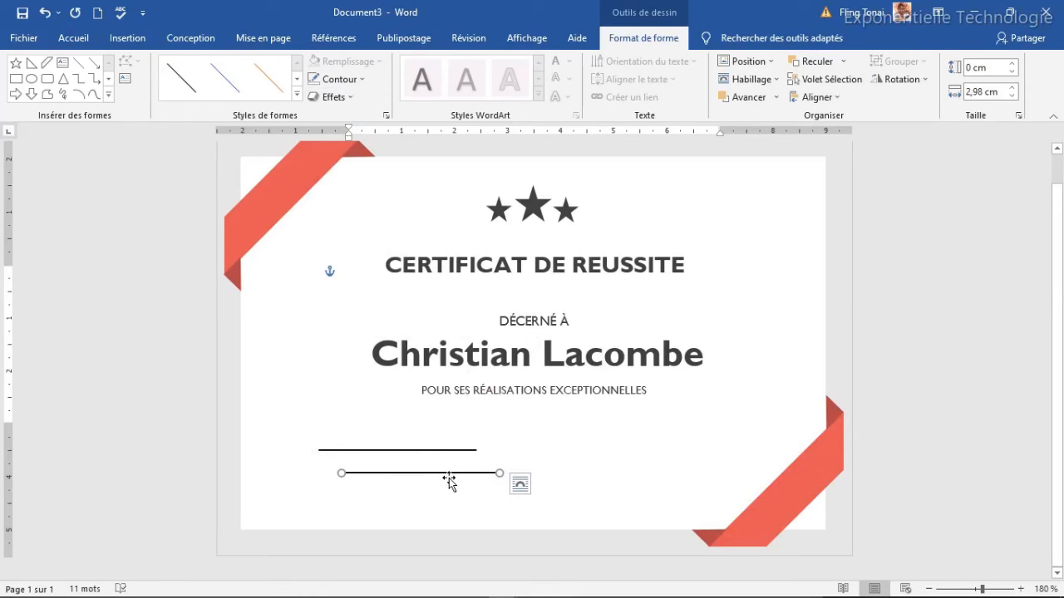
left_click(501, 451)
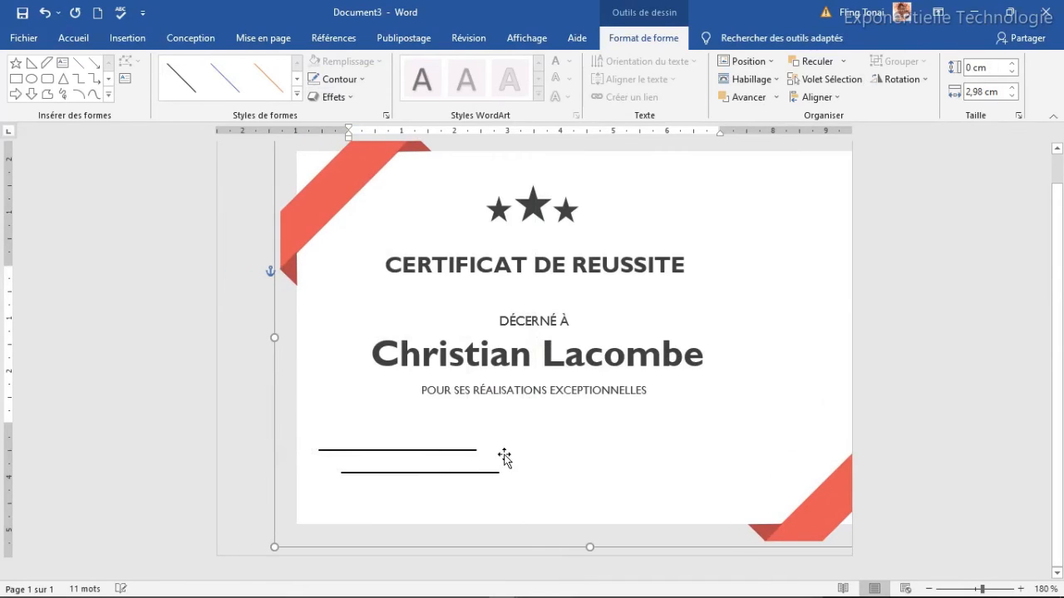
left_click_drag(492, 472, 537, 446)
key("ctrl+z")
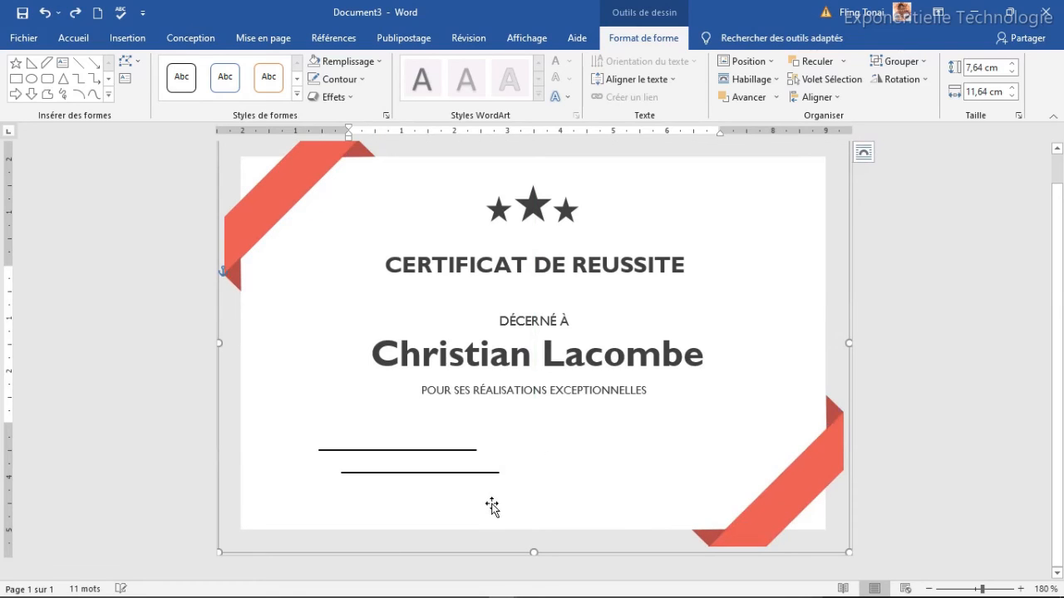
left_click(476, 473)
left_click_drag(477, 473, 726, 452)
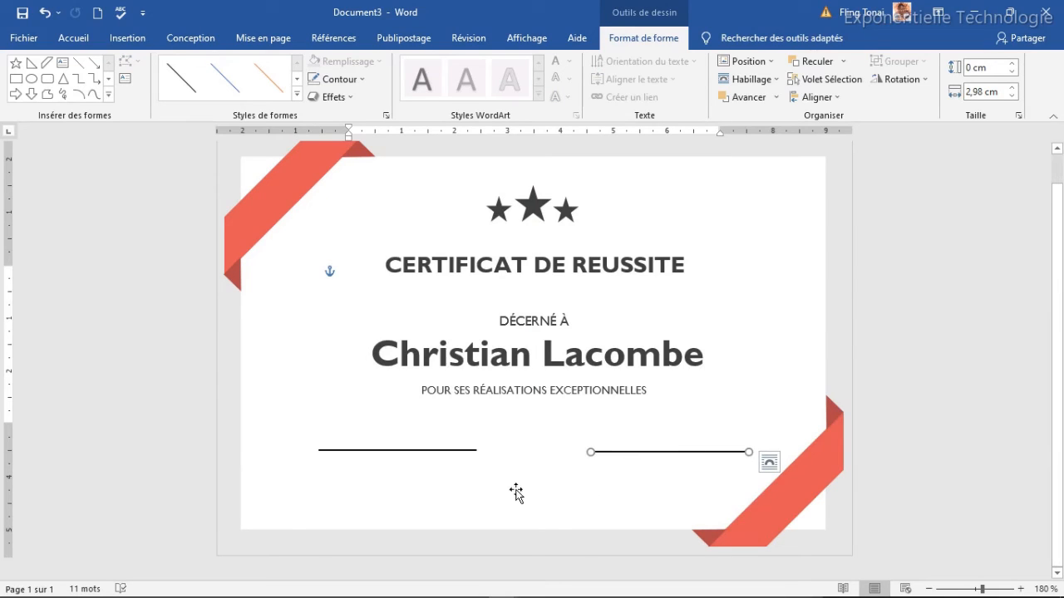
Copy the subtitle box under the left line as a narrow Nom enseignant label, then duplicate it.
left_click(440, 489)
left_click(493, 392)
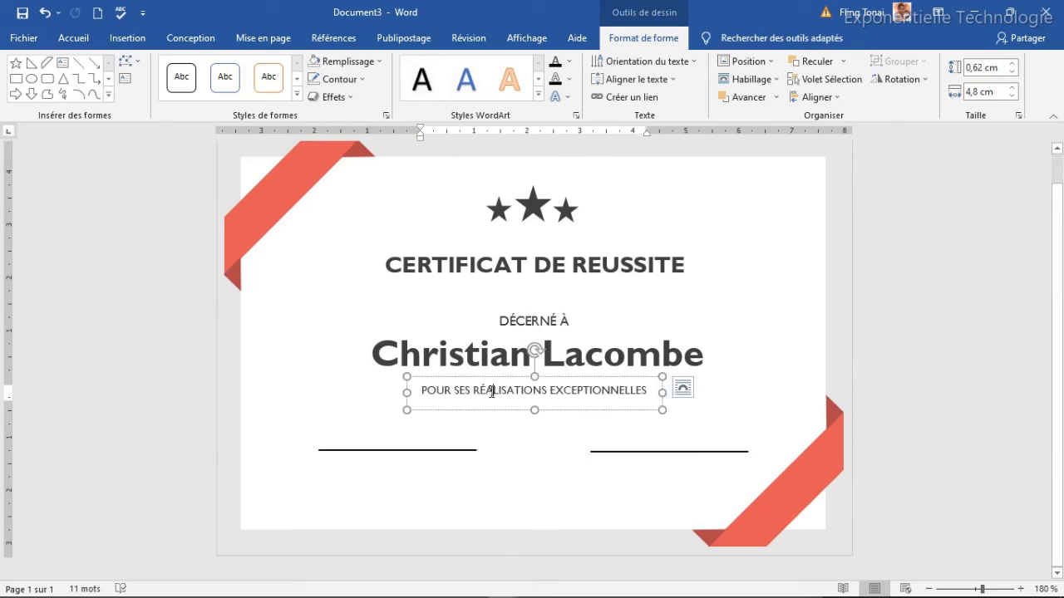
key("ctrl+d")
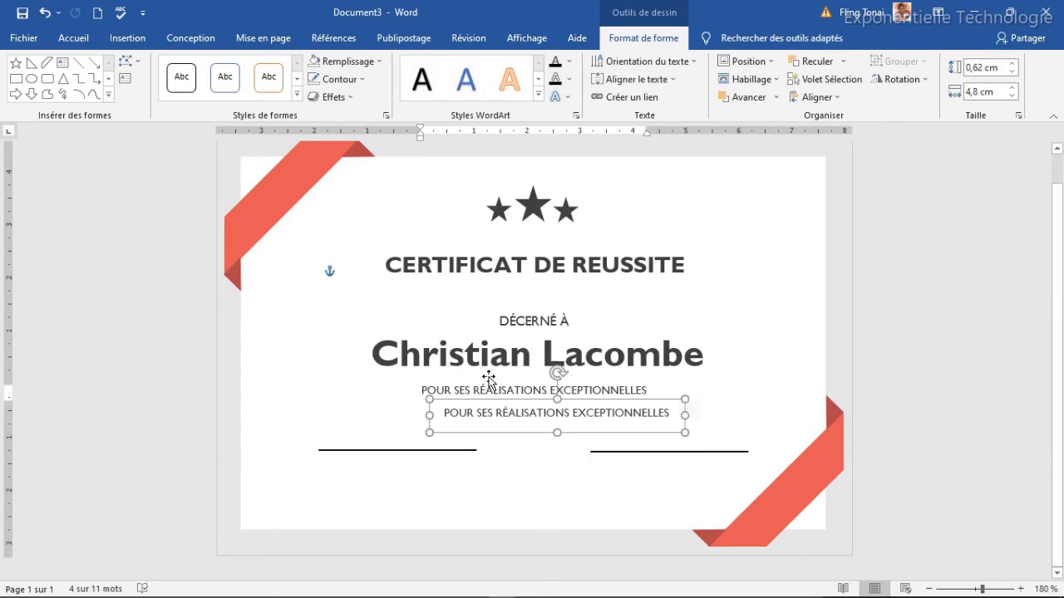
mouse_move(646, 400)
left_mouse_down()
mouse_move(500, 468)
mouse_move(516, 463)
left_mouse_up()
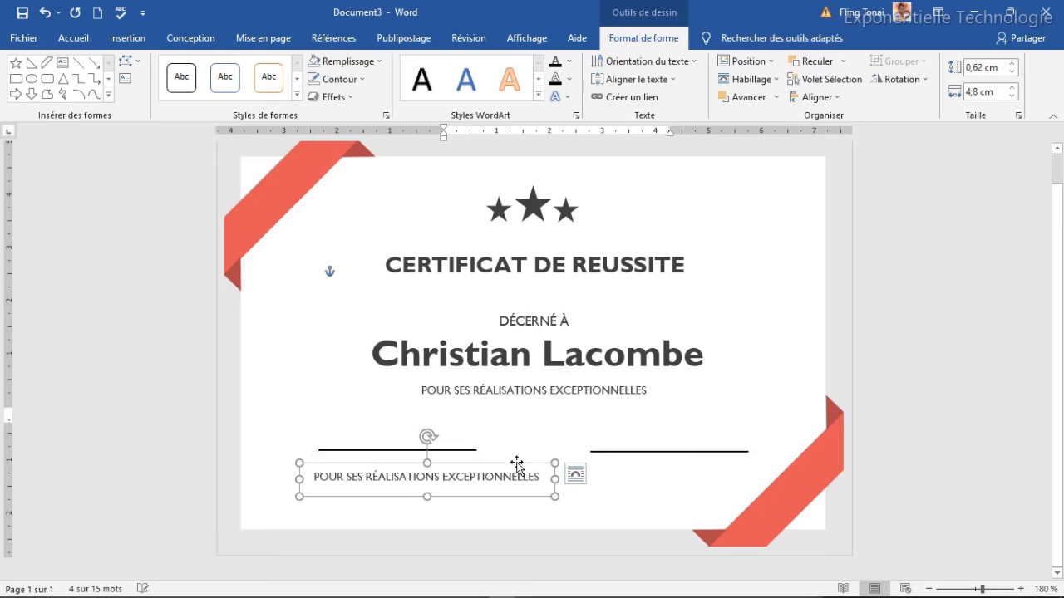
left_click(444, 477)
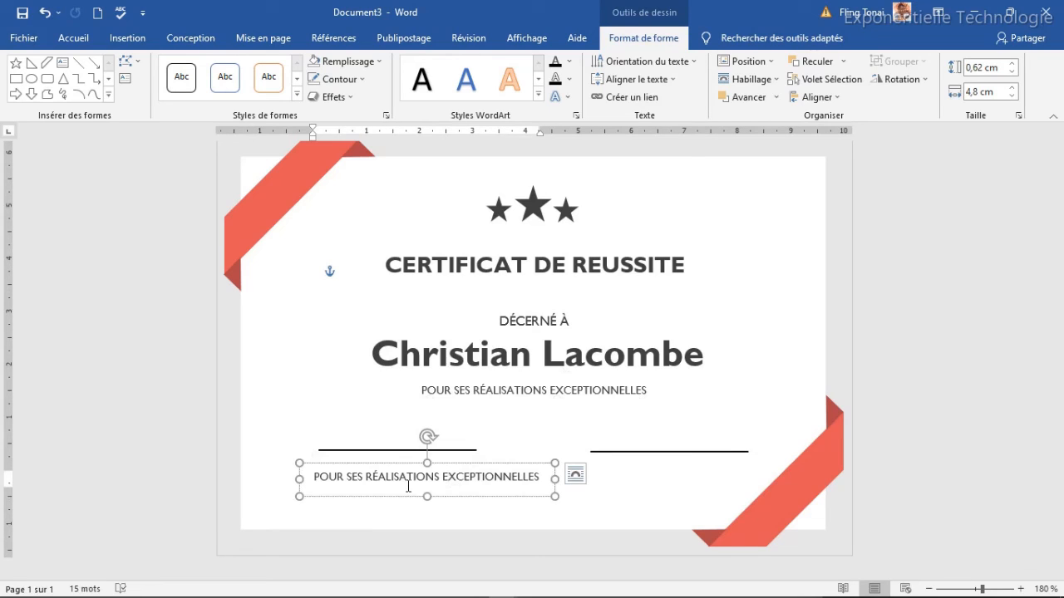
triple_click(408, 486)
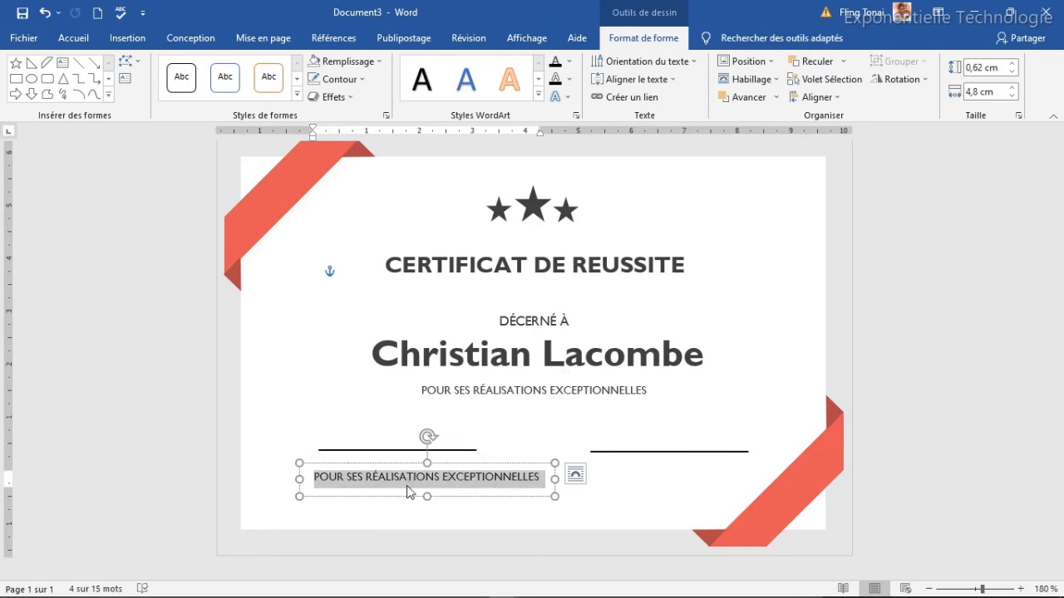
type("nOM")
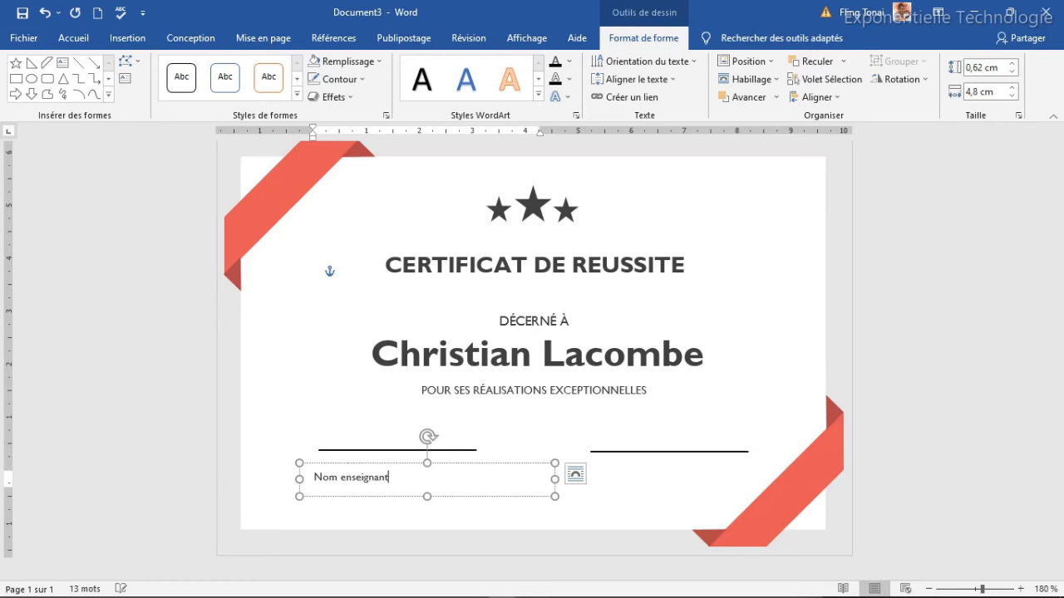
mouse_move(536, 483)
left_mouse_down()
mouse_move(399, 482)
mouse_move(418, 453)
left_mouse_up()
key("ctrl+d")
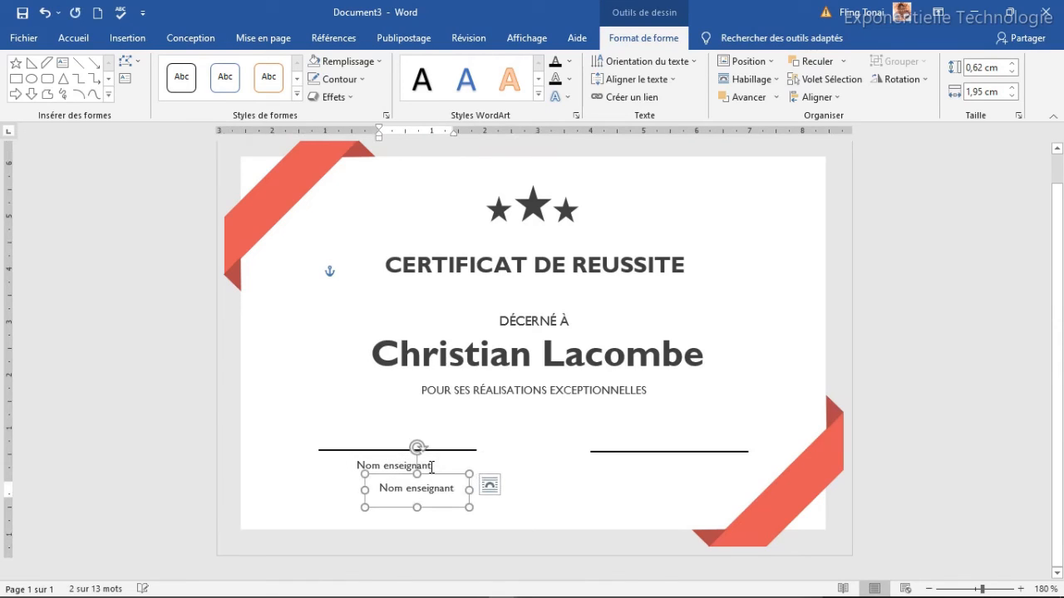
Move the label copy under the right line, retype it as Date et Signature, and widen it.
mouse_move(433, 479)
left_mouse_down()
mouse_move(684, 463)
mouse_move(680, 452)
left_mouse_up()
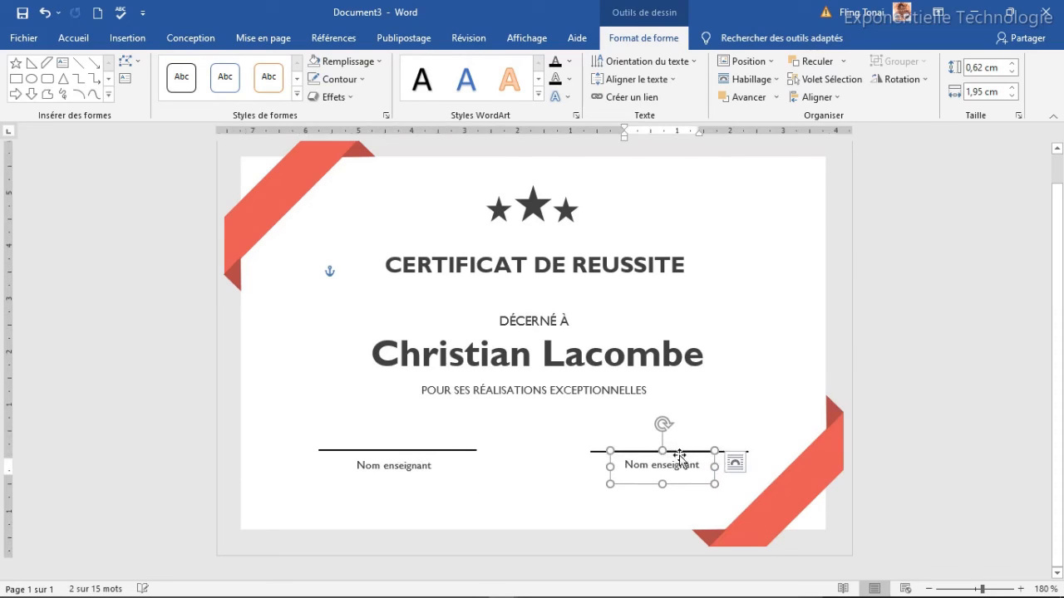
triple_click(677, 467)
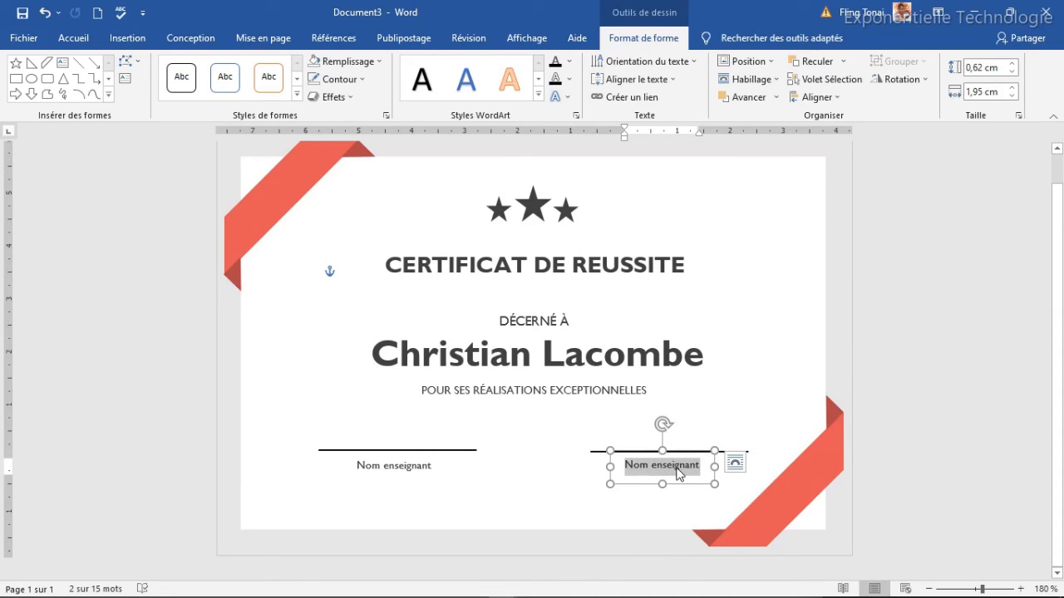
type("Date et Signa")
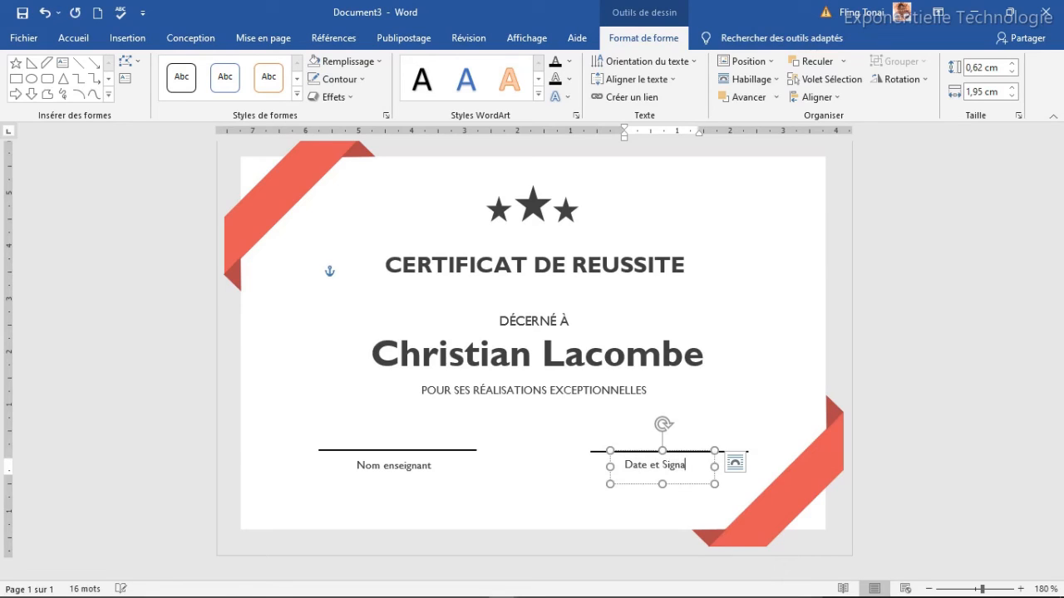
type("ture")
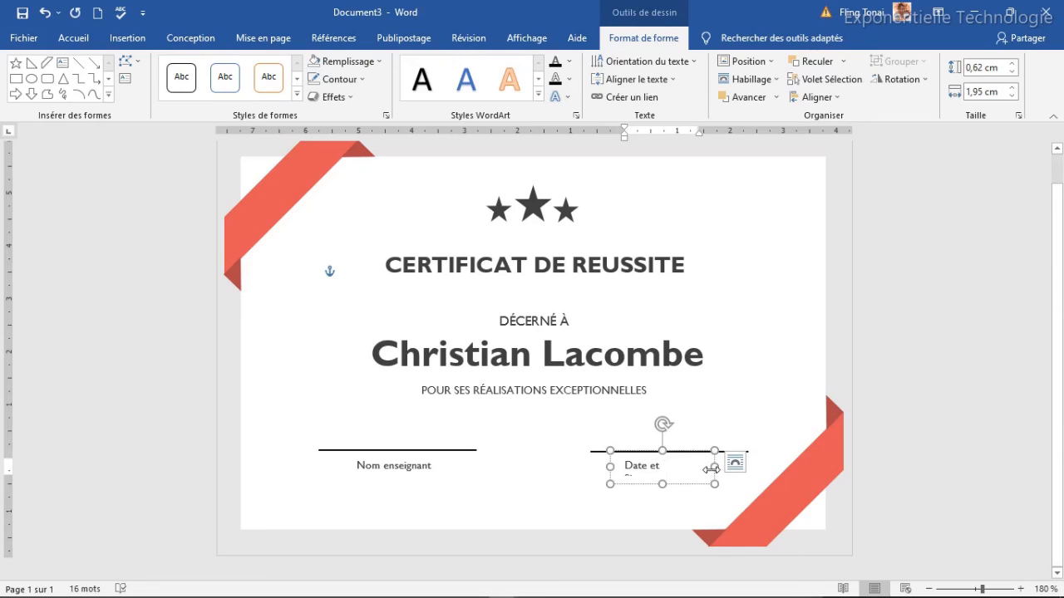
left_click_drag(715, 468, 719, 466)
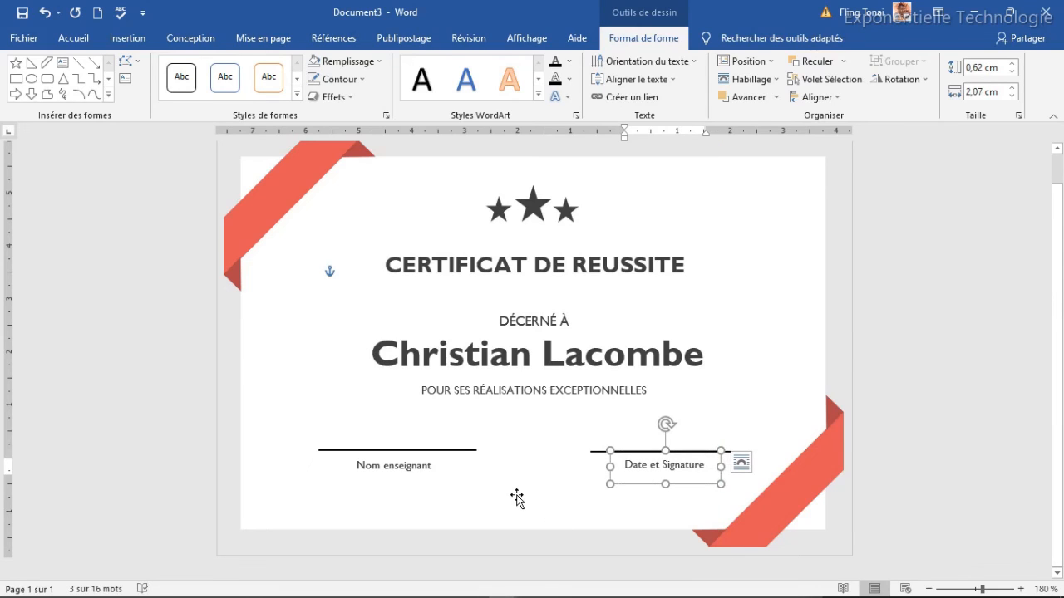
left_click(576, 468)
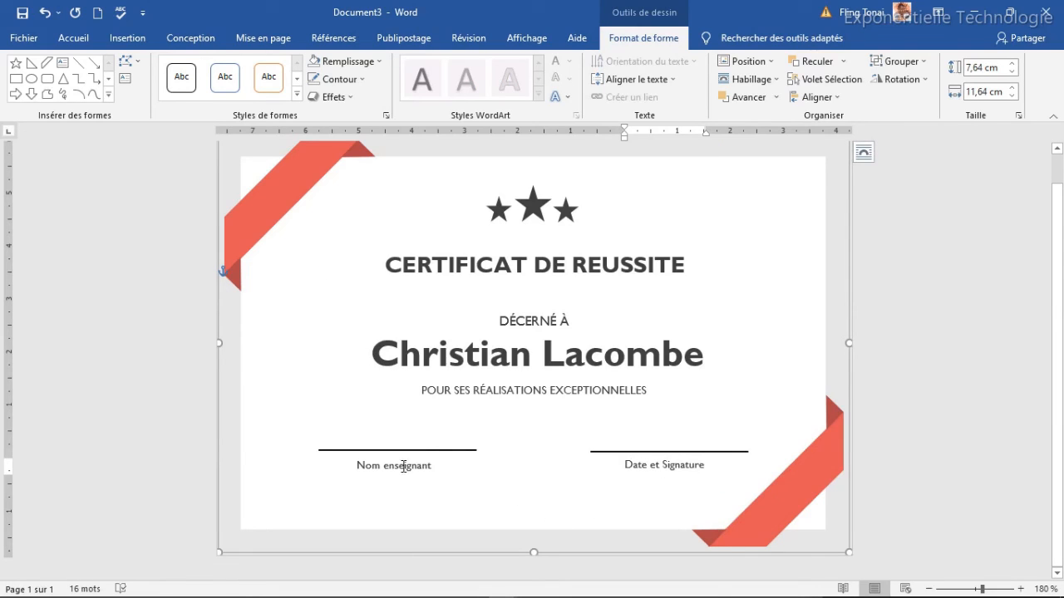
Duplicate the Date et Signature label and place the copy on the right signature line.
left_click(642, 464)
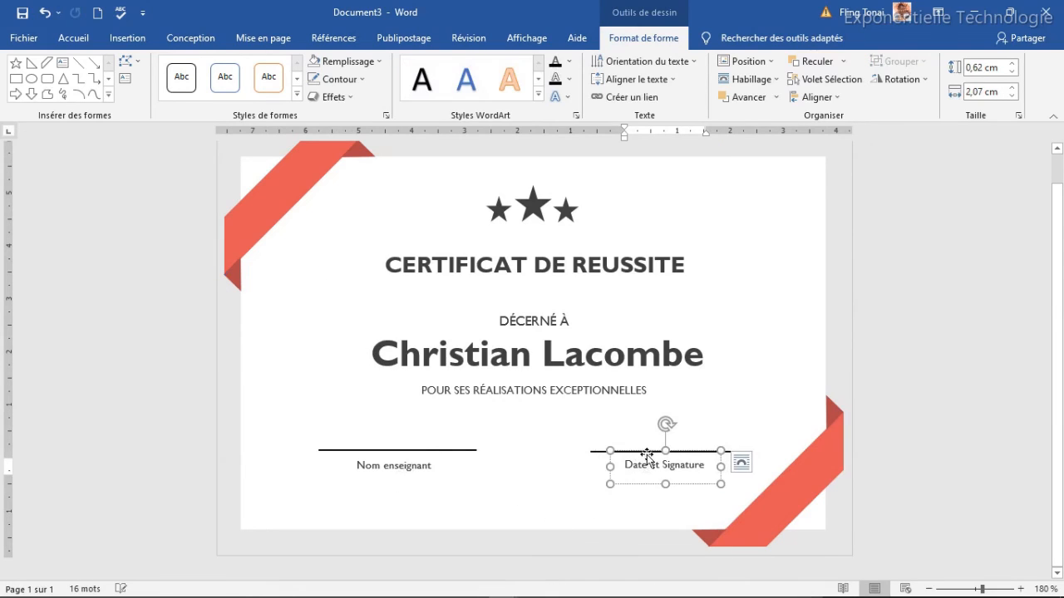
left_click(641, 483)
key("ctrl+d")
mouse_move(667, 475)
left_mouse_down()
mouse_move(627, 421)
mouse_move(633, 438)
left_mouse_up()
key("Down")
key("Left")
key("Left")
key("Left")
key("Down")
Replace the copied label's text with the date 12/12/2022.
left_click(635, 441)
triple_click(636, 447)
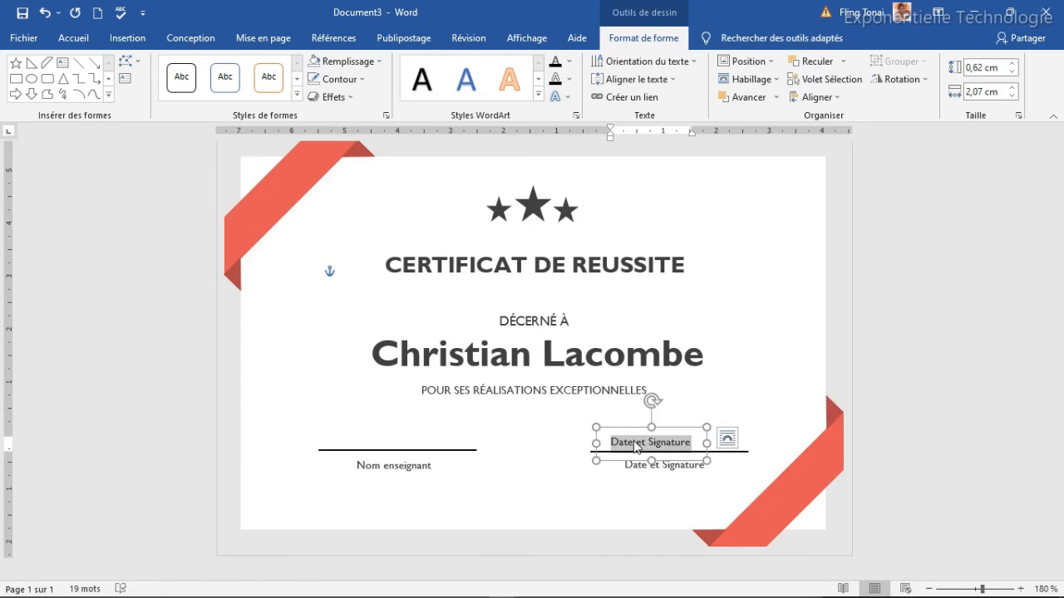
type("12/12/2022")
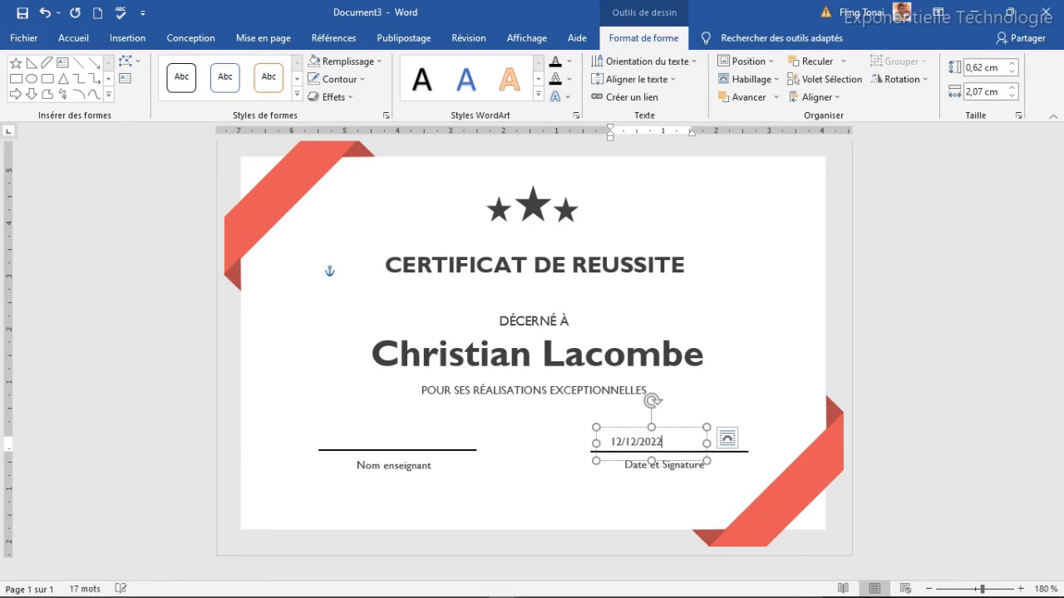
left_click(683, 427)
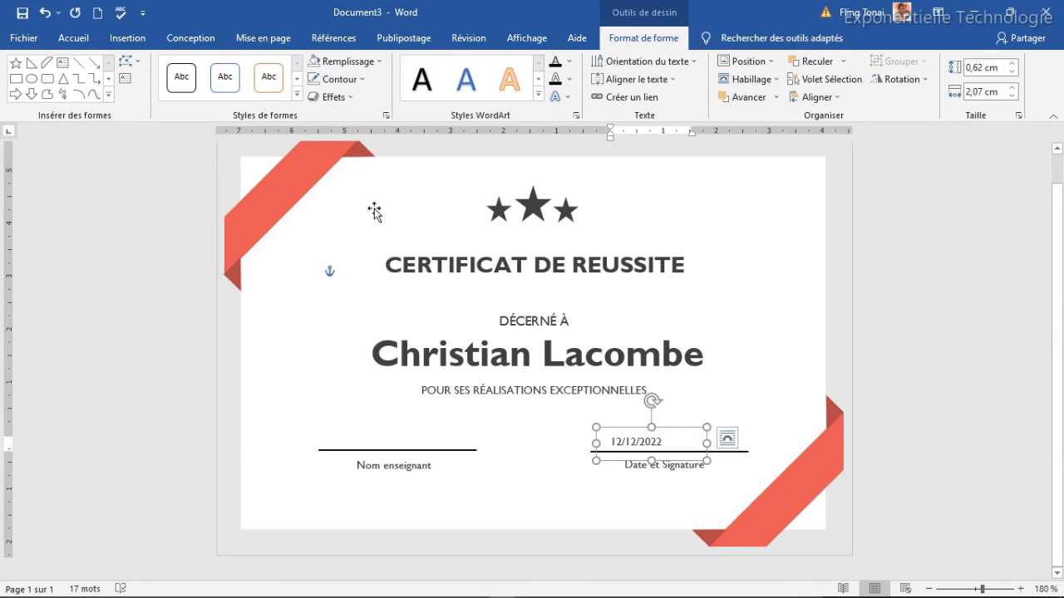
Format the date in bold Segoe Print at size 7.
left_click(74, 36)
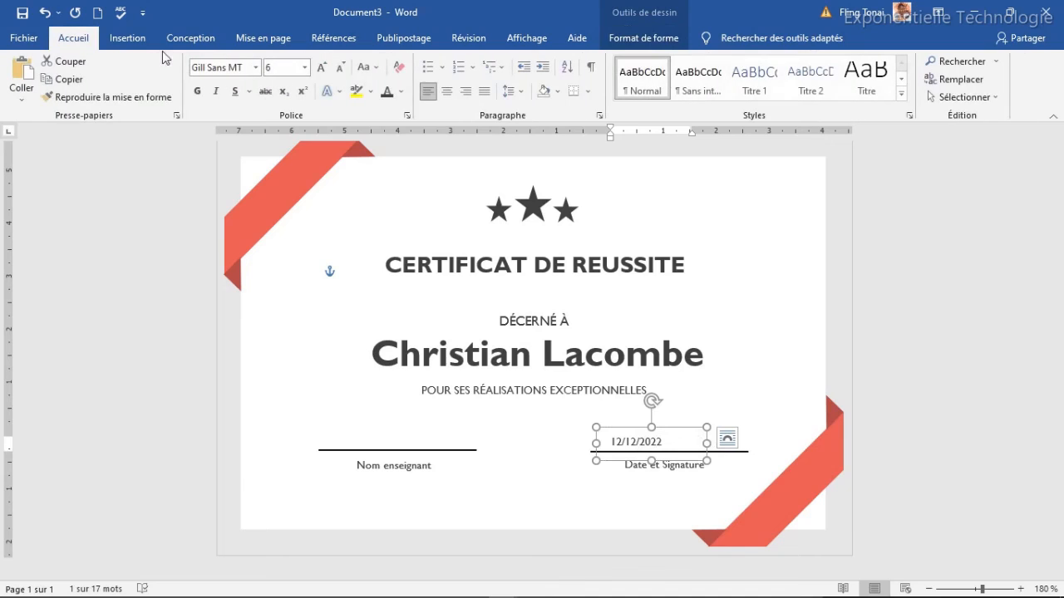
left_click(257, 68)
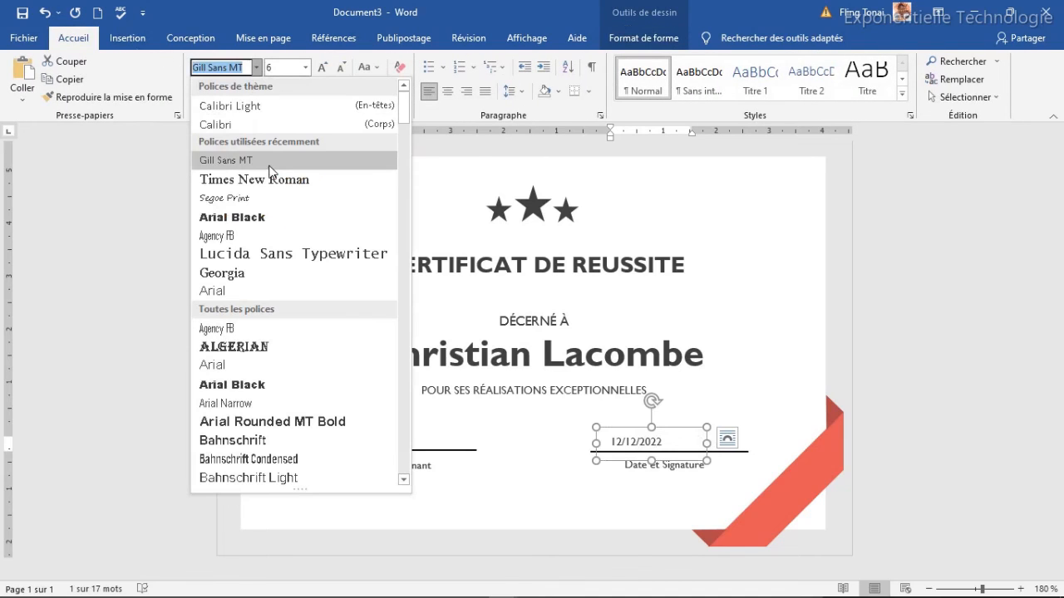
left_click(248, 199)
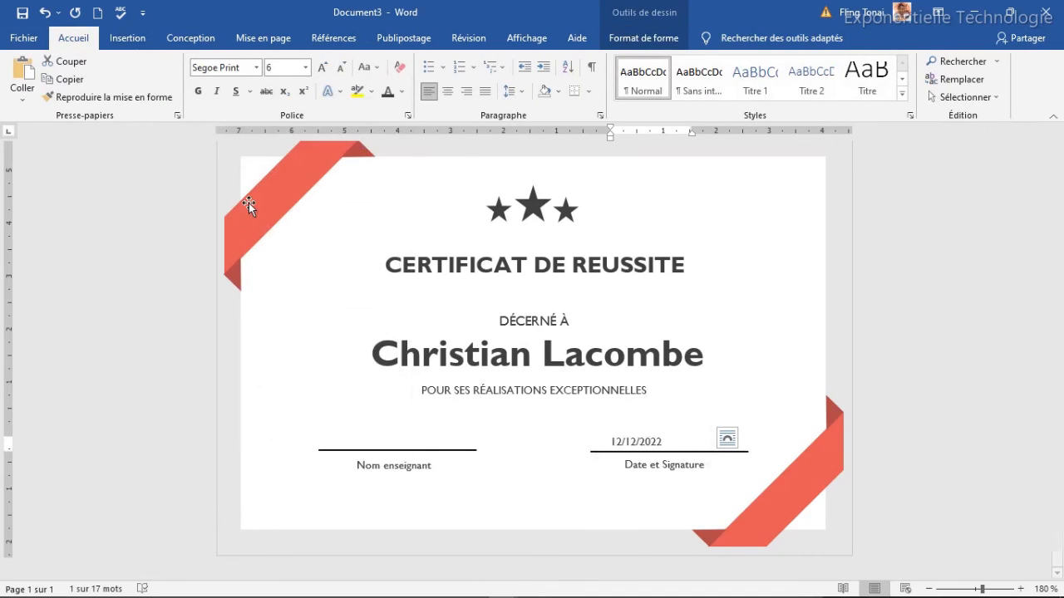
left_click(199, 91)
left_click(323, 69)
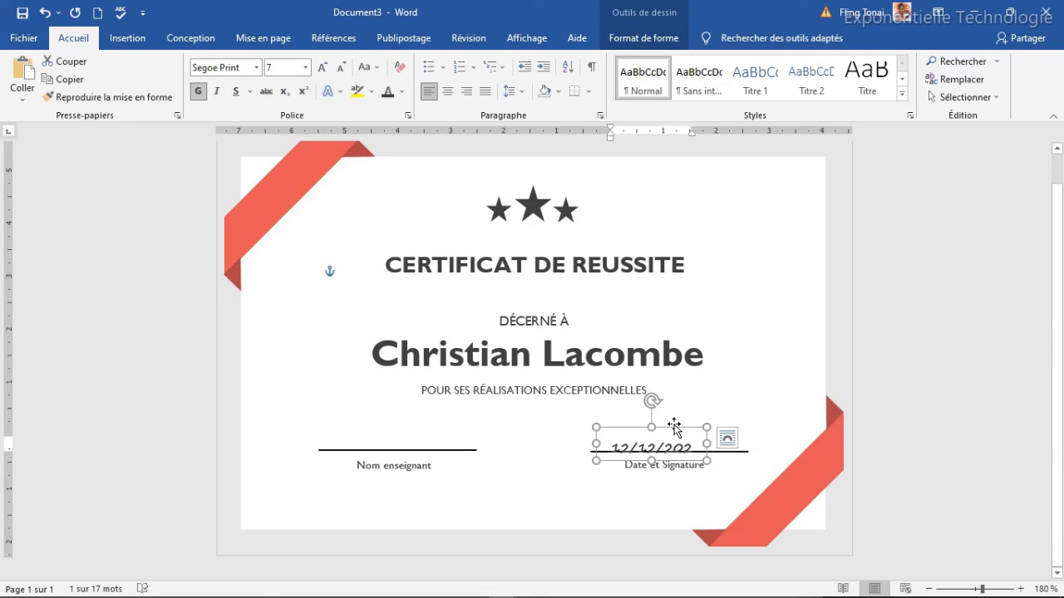
Resize the date box and correct the year so 12/12/2022 shows in full.
left_click_drag(677, 424, 683, 420)
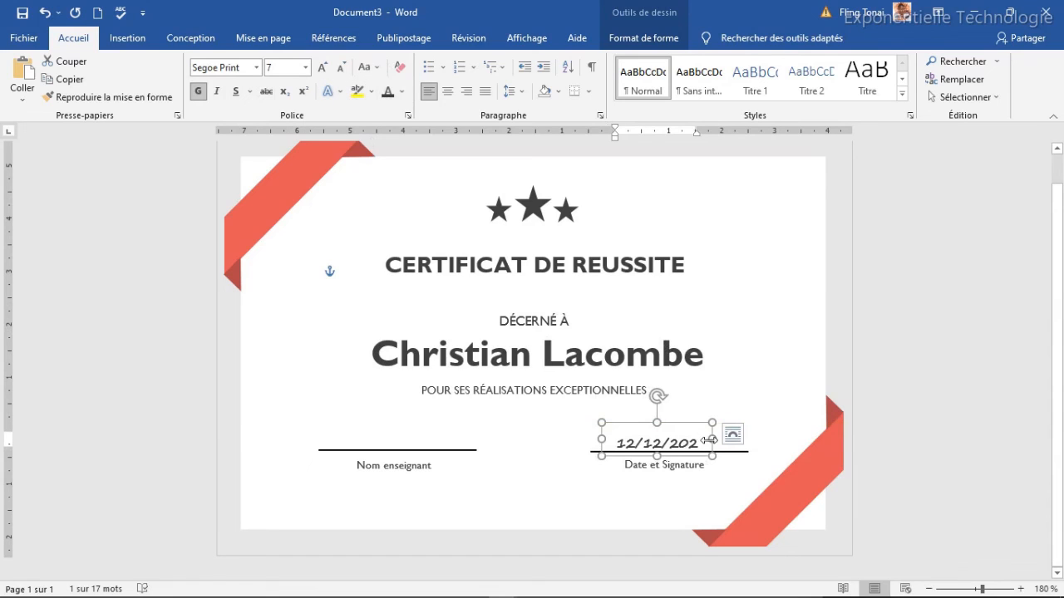
left_click_drag(713, 438, 721, 439)
left_click(701, 443)
type("0")
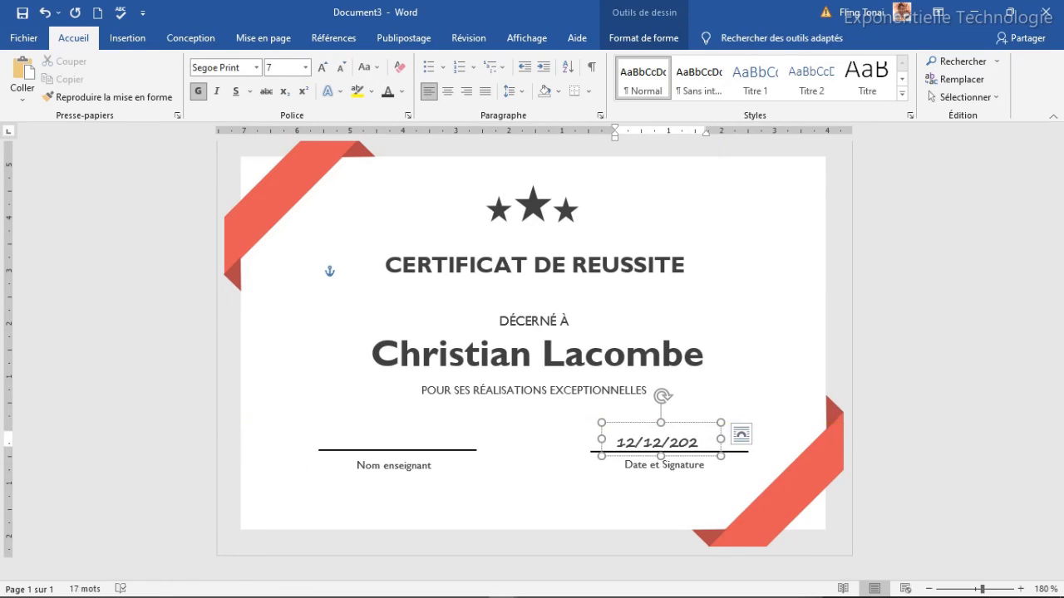
left_click_drag(721, 439, 745, 432)
key("BackSpace")
left_click_drag(745, 442, 731, 441)
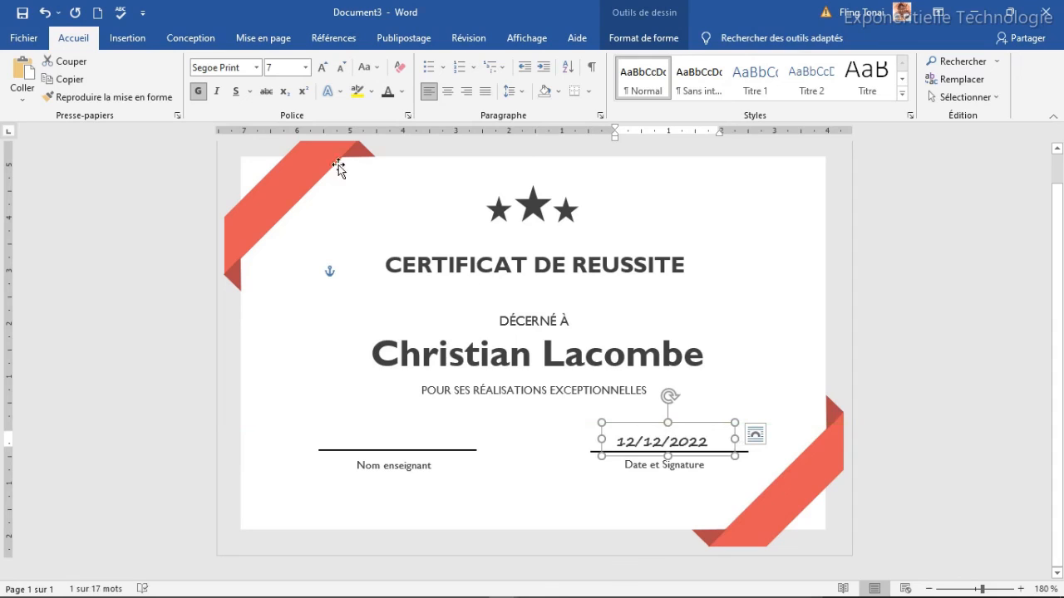
Enlarge the date to size 8, align it on the line, and copy it above Nom enseignant.
left_click(322, 67)
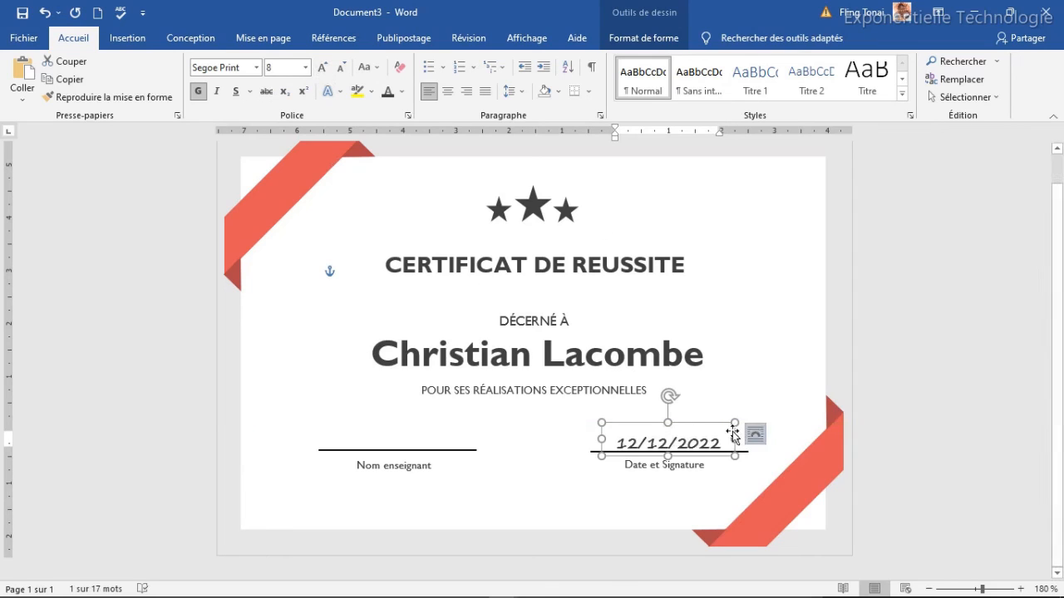
left_click_drag(684, 423, 682, 417)
key("Up")
key("Up")
key("Up")
key("Up")
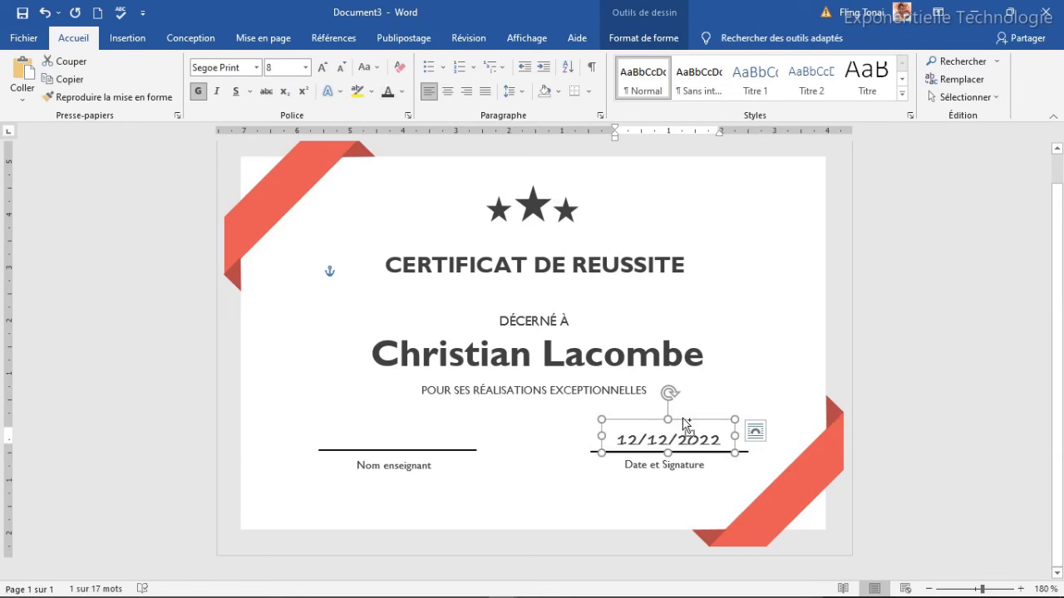
key("ctrl+d")
left_click_drag(735, 442, 435, 421)
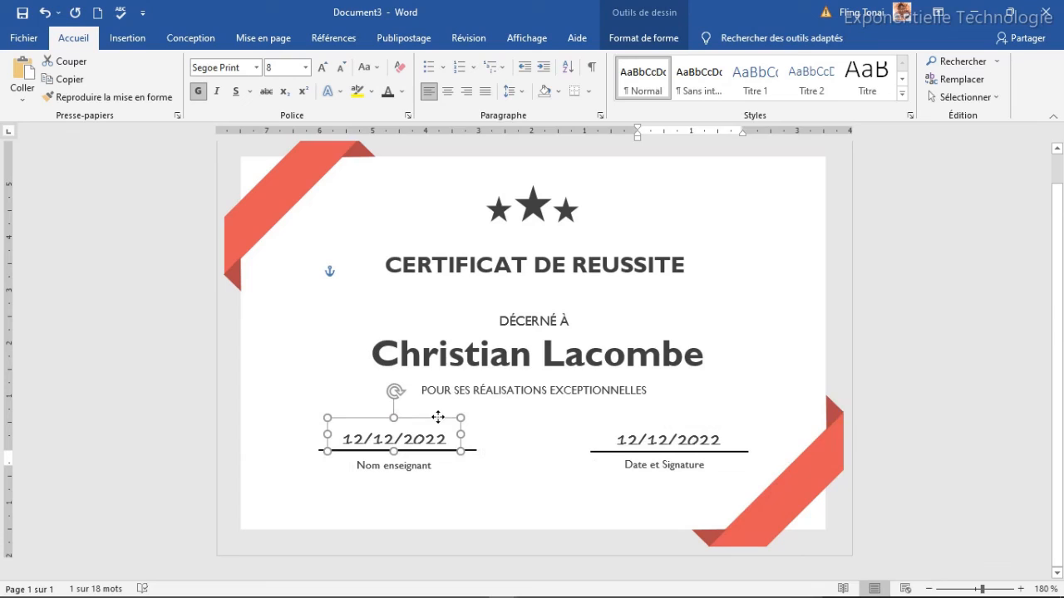
Replace the copied date with the teacher's name at size 9, centred over the line.
left_click(394, 441)
triple_click(392, 442)
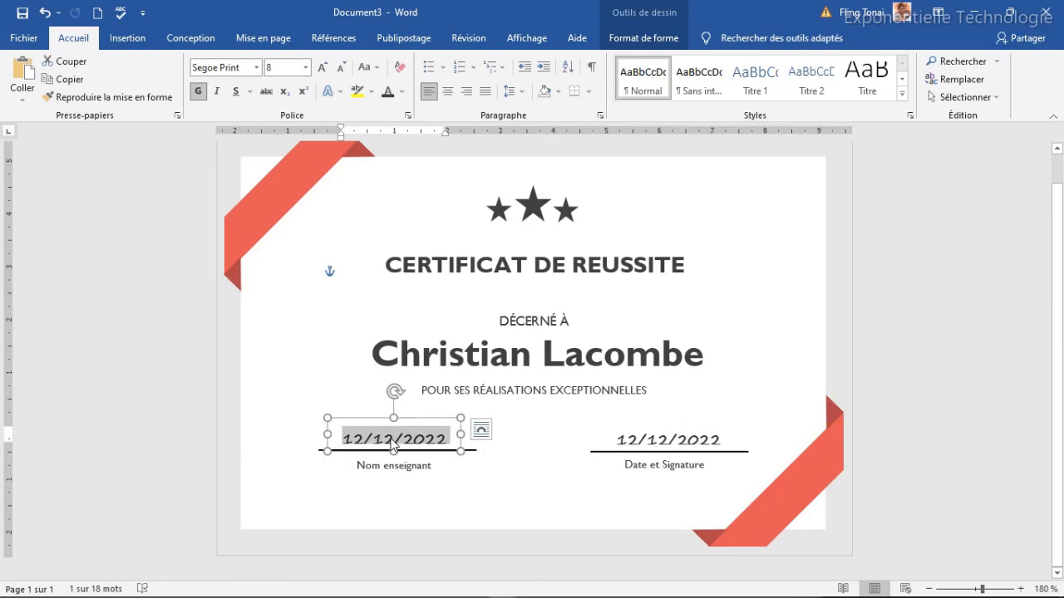
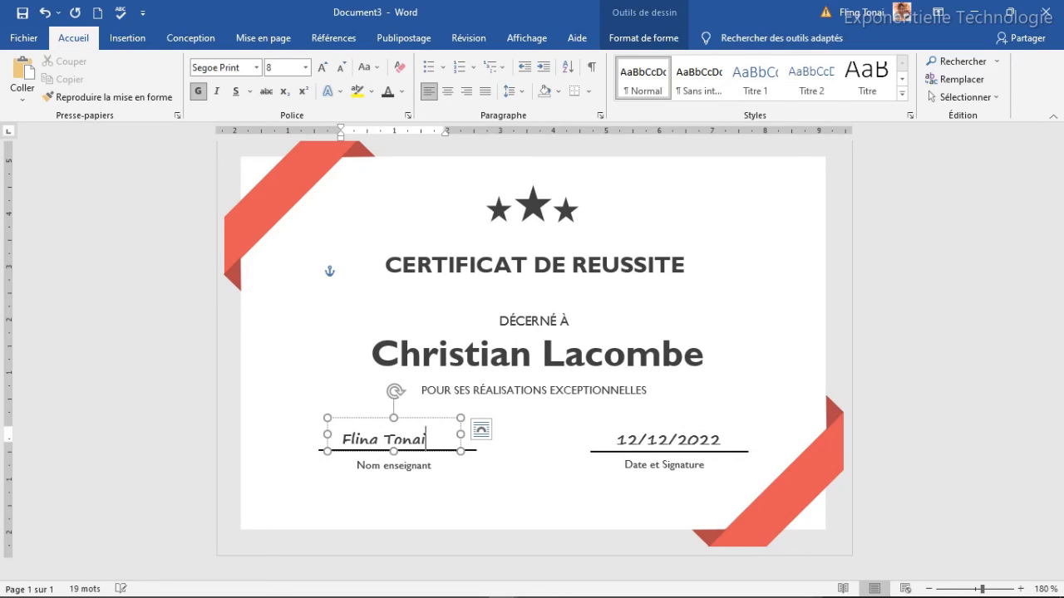
left_click_drag(419, 417, 421, 413)
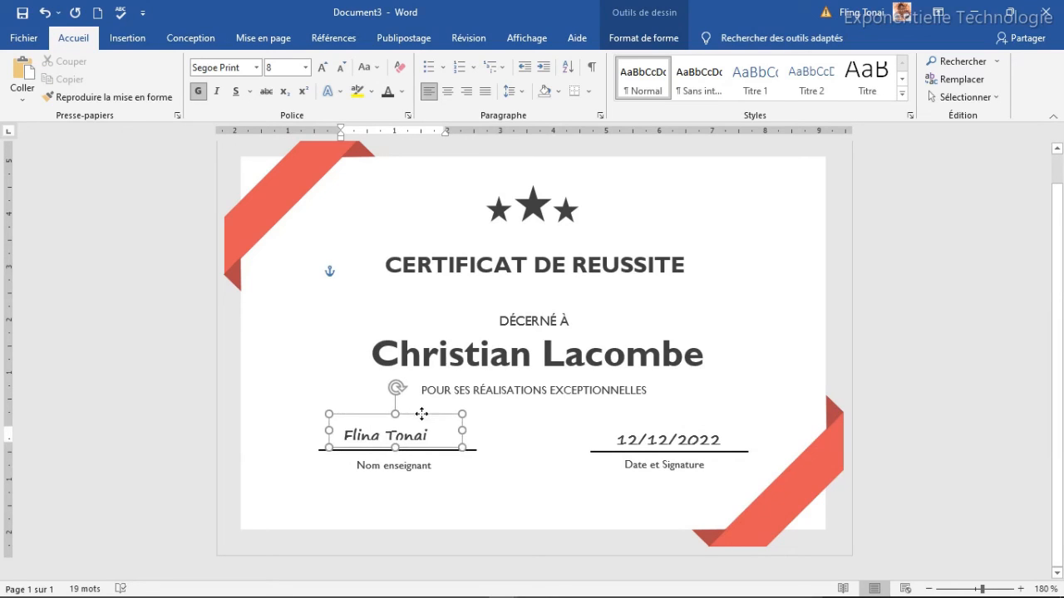
left_click_drag(395, 448, 398, 458)
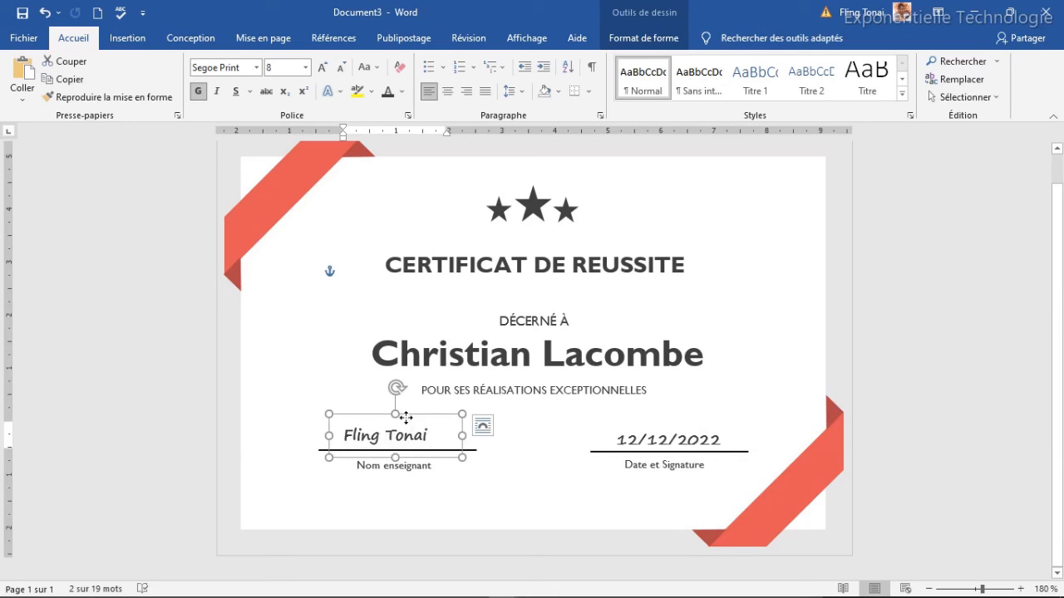
left_click(328, 70)
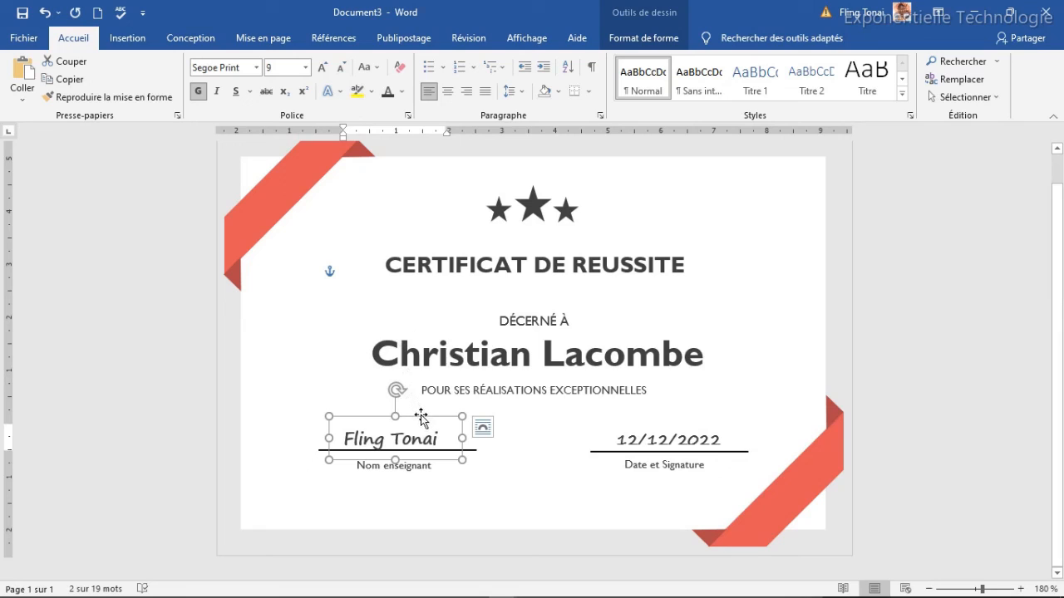
left_click_drag(422, 414, 426, 410)
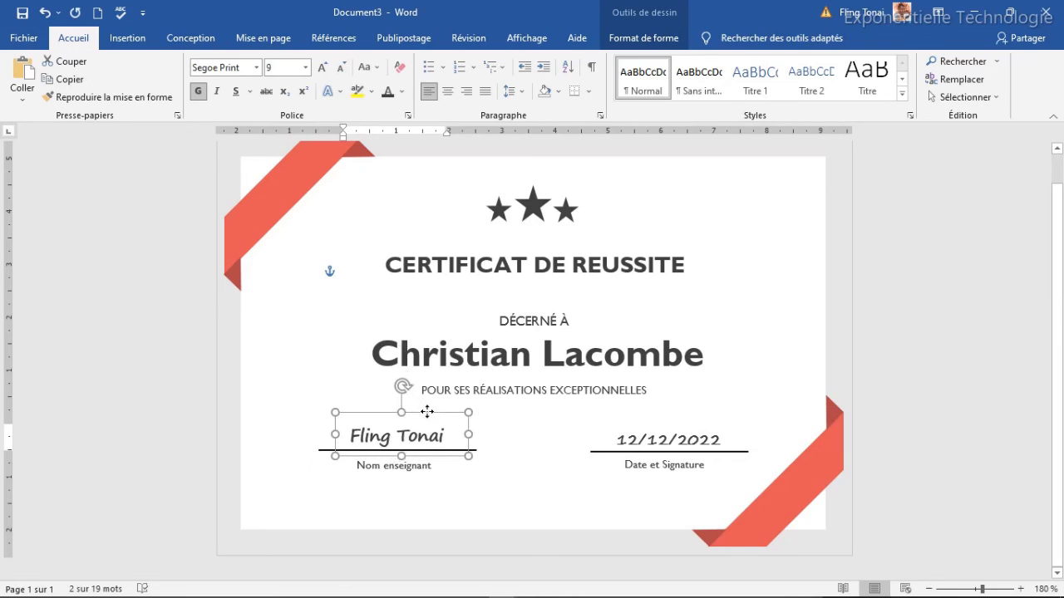
Review the finished certificate layout, checking the date box placement.
left_click(522, 490)
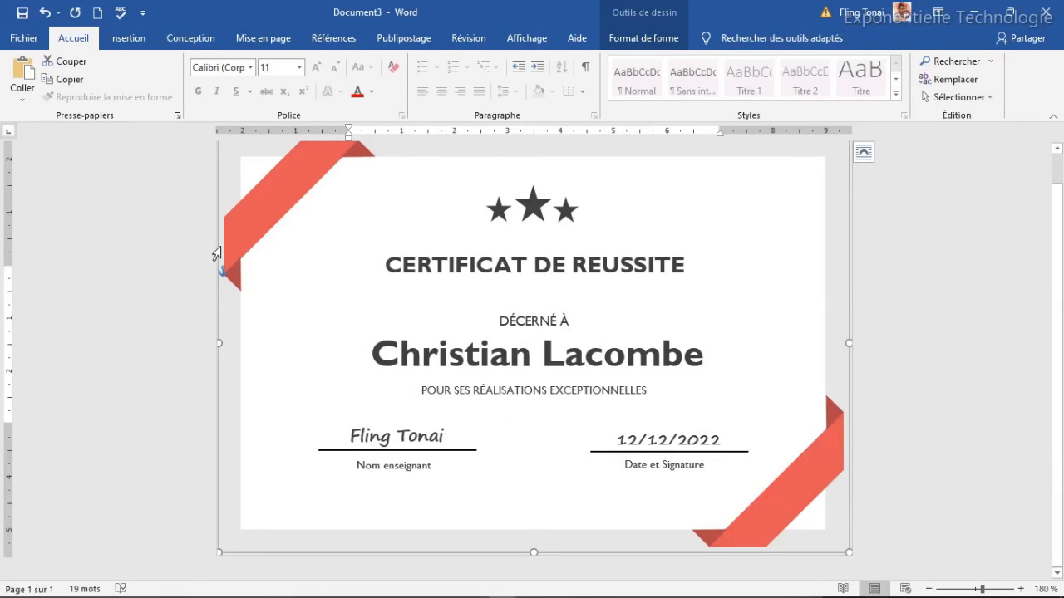
left_click(664, 445)
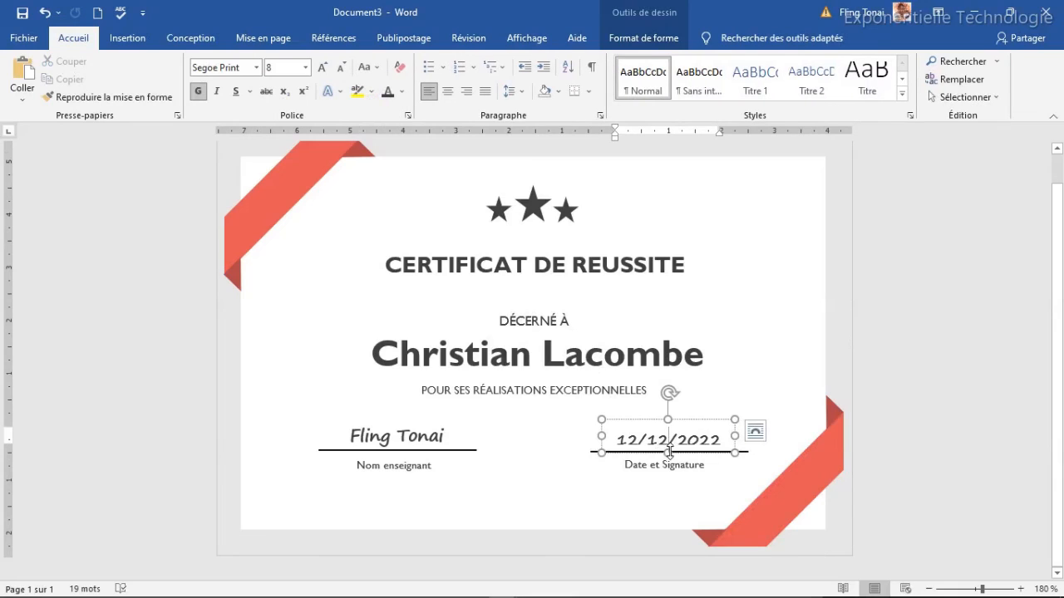
left_click(674, 427)
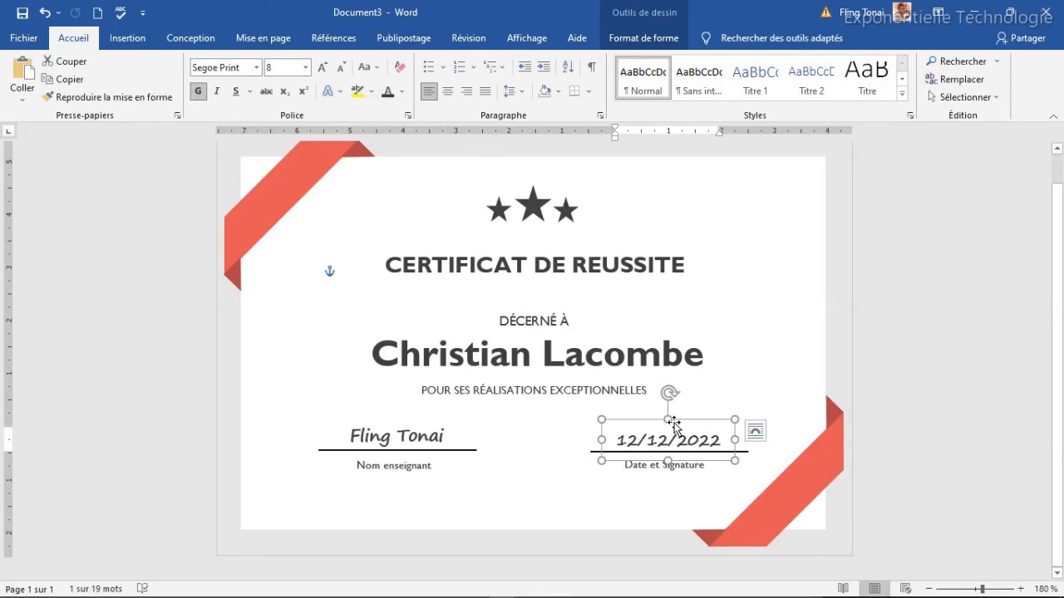
left_click(509, 433)
mouse_move(1058, 312)
left_mouse_down()
mouse_move(1062, 235)
mouse_move(1063, 320)
mouse_move(1059, 284)
mouse_move(1061, 310)
mouse_move(1060, 287)
mouse_move(1060, 299)
left_mouse_up()
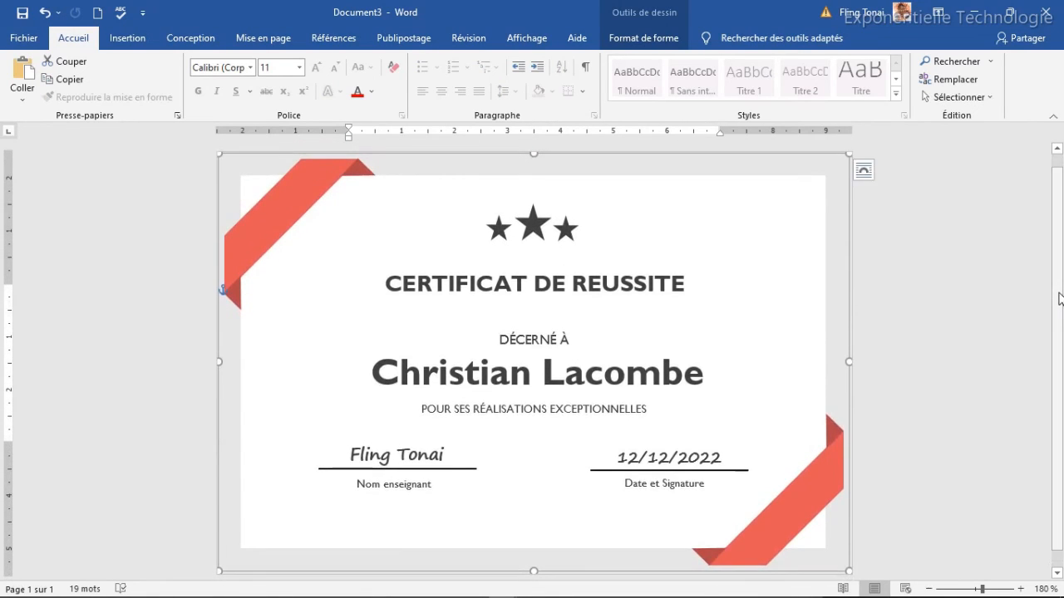